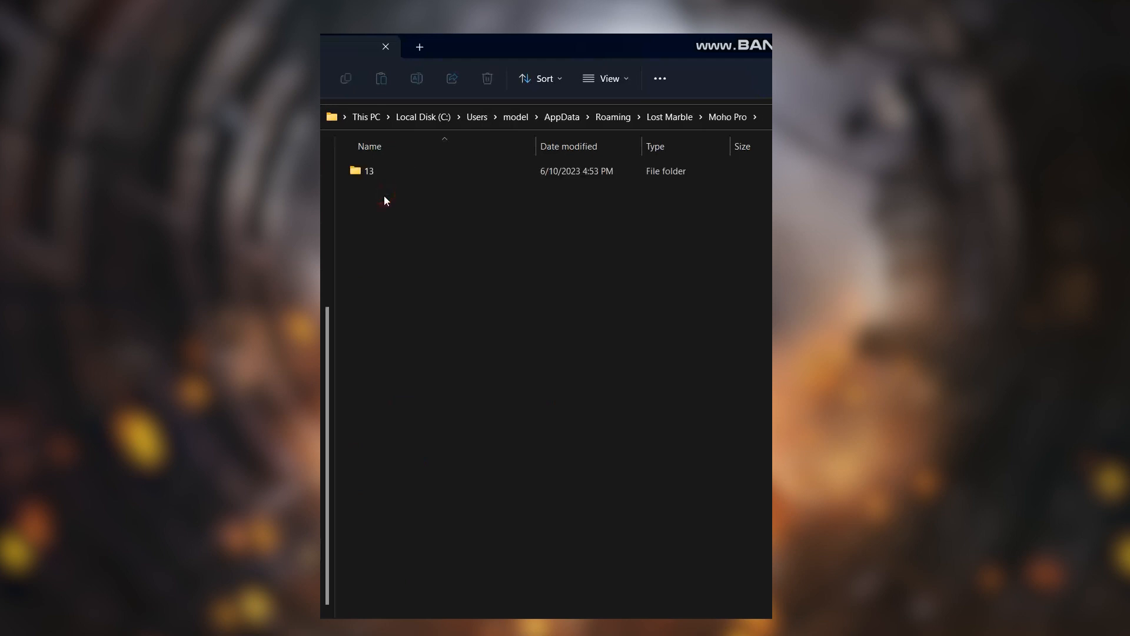
- Delete the Moho Pro13.user.settings file from folder 13 inside the Moho Pro directory
double_click(382, 176)
left_click(409, 274)
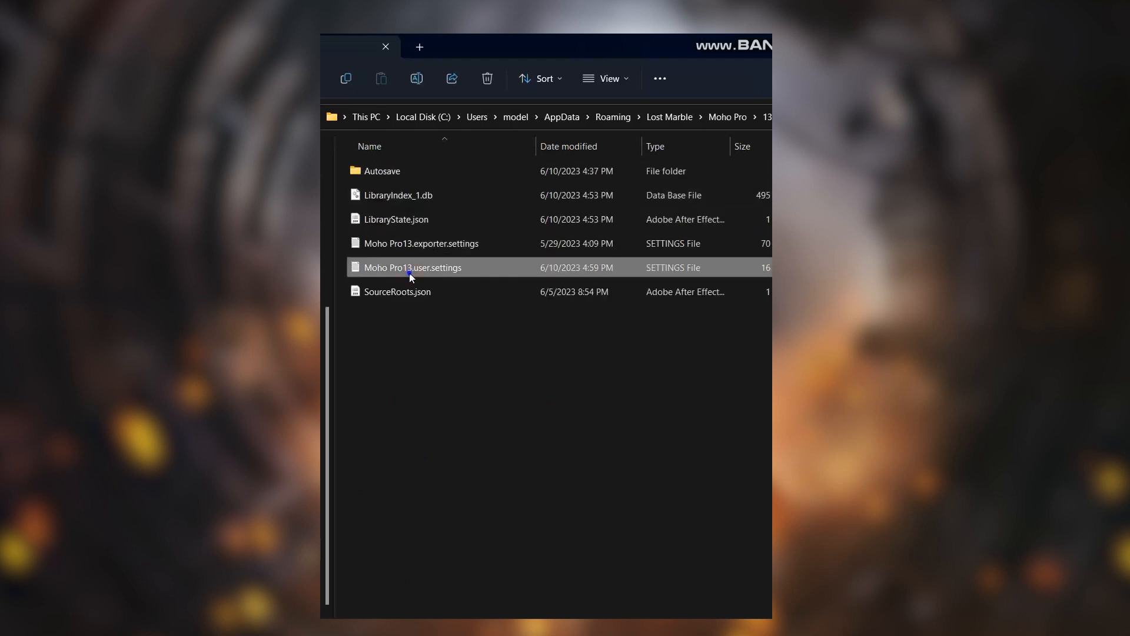
right_click(410, 275)
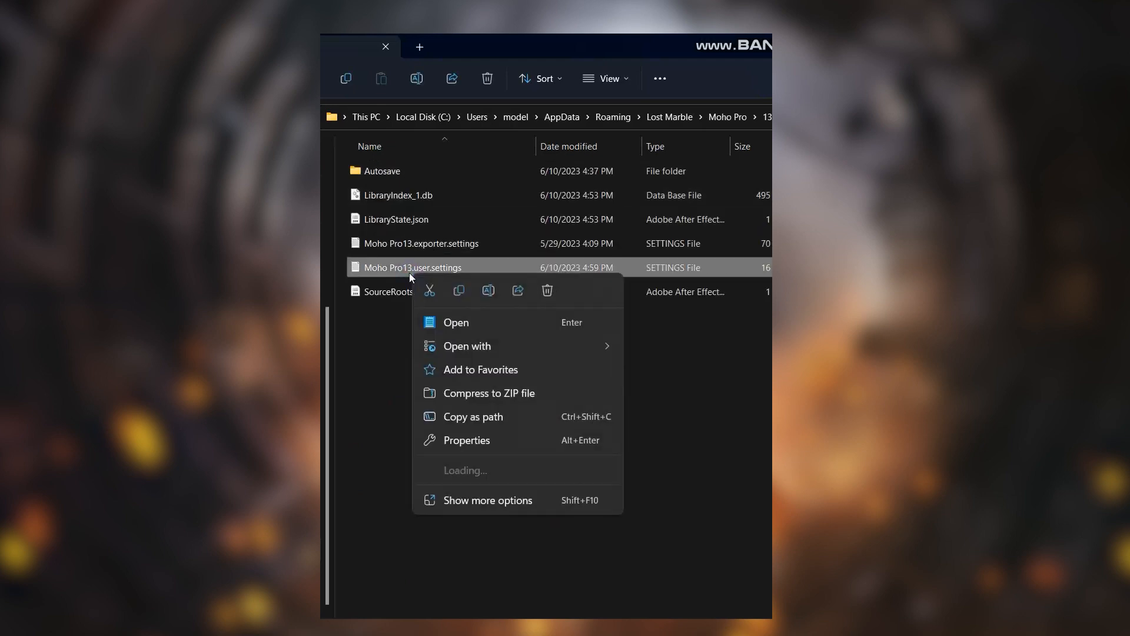
left_click(549, 291)
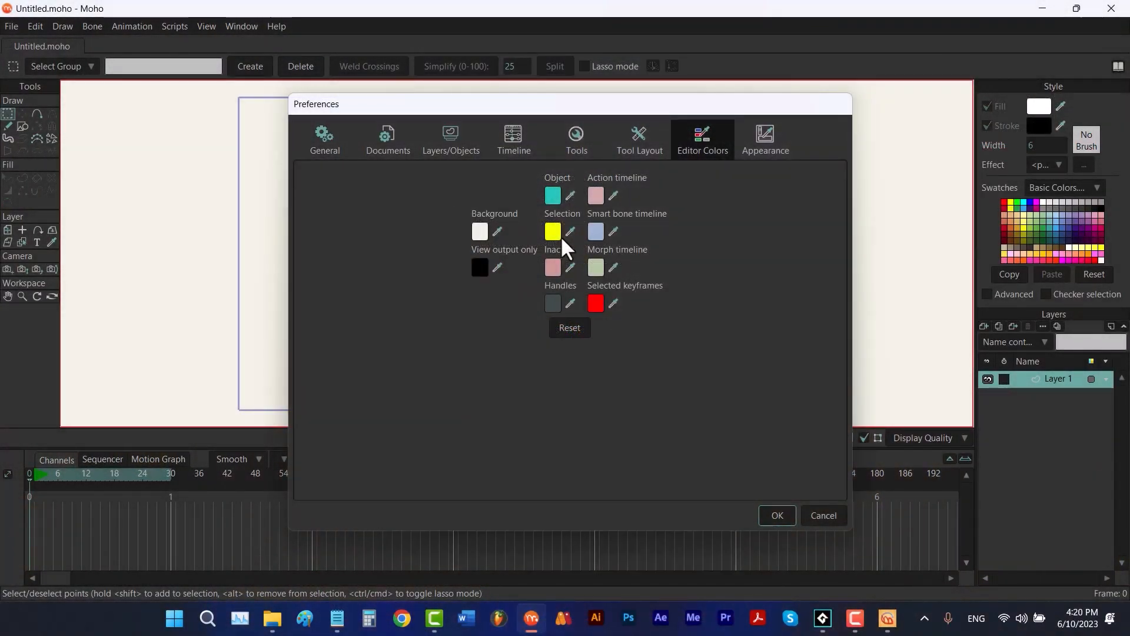
left_click(769, 137)
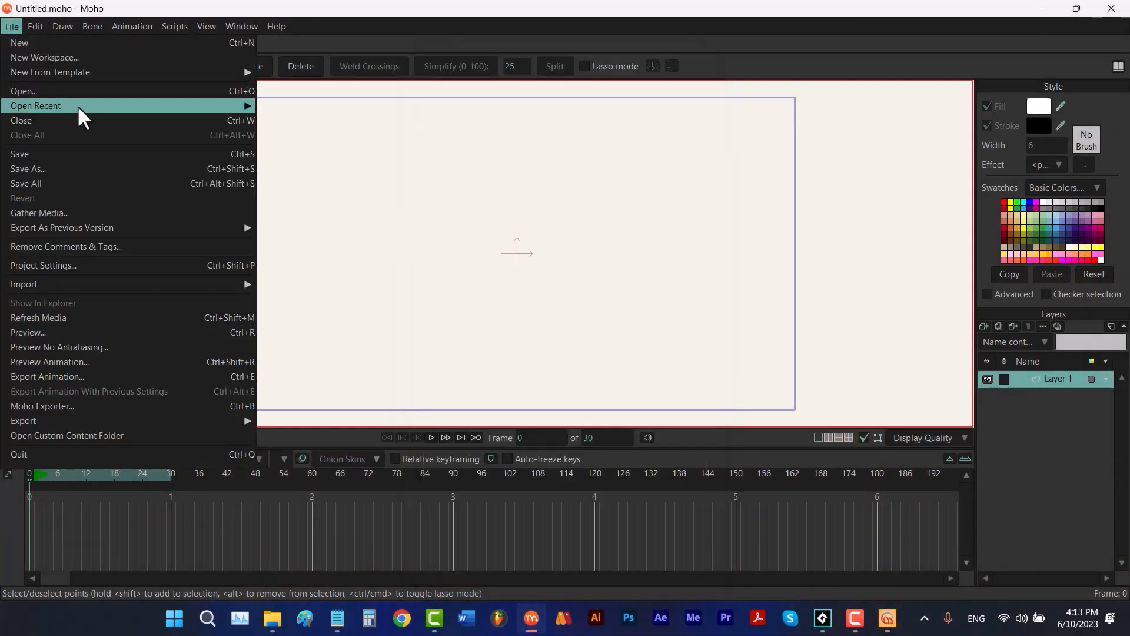
mouse_move(213, 110)
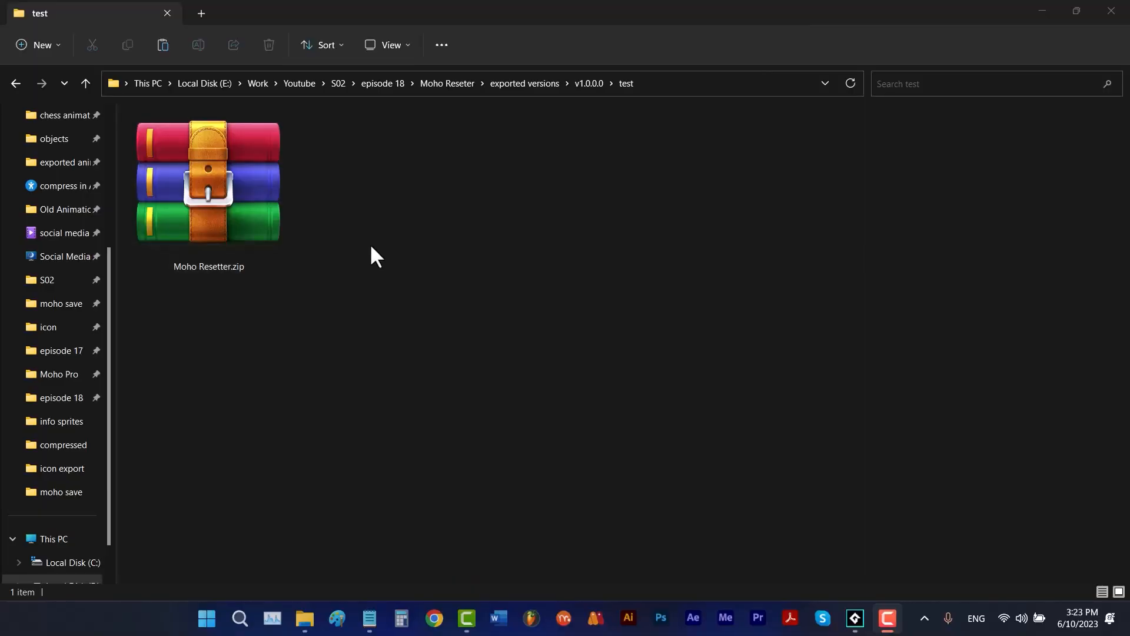
- Extract Moho Resetter.zip into the current folder and launch Moho Resetter.exe
right_click(246, 205)
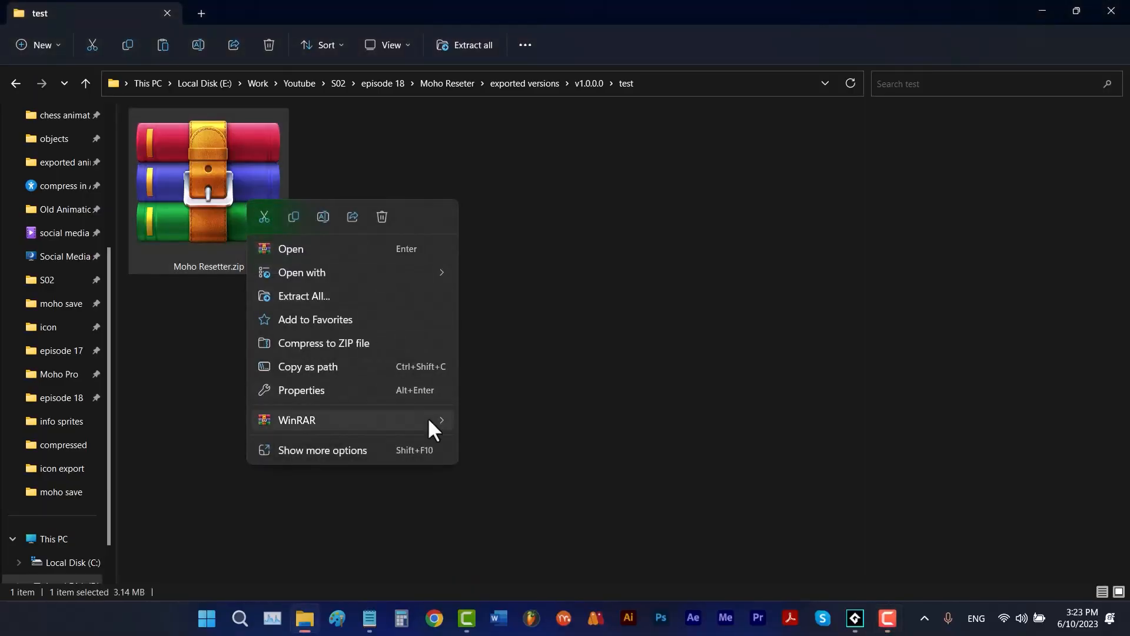
mouse_move(430, 418)
left_click(521, 495)
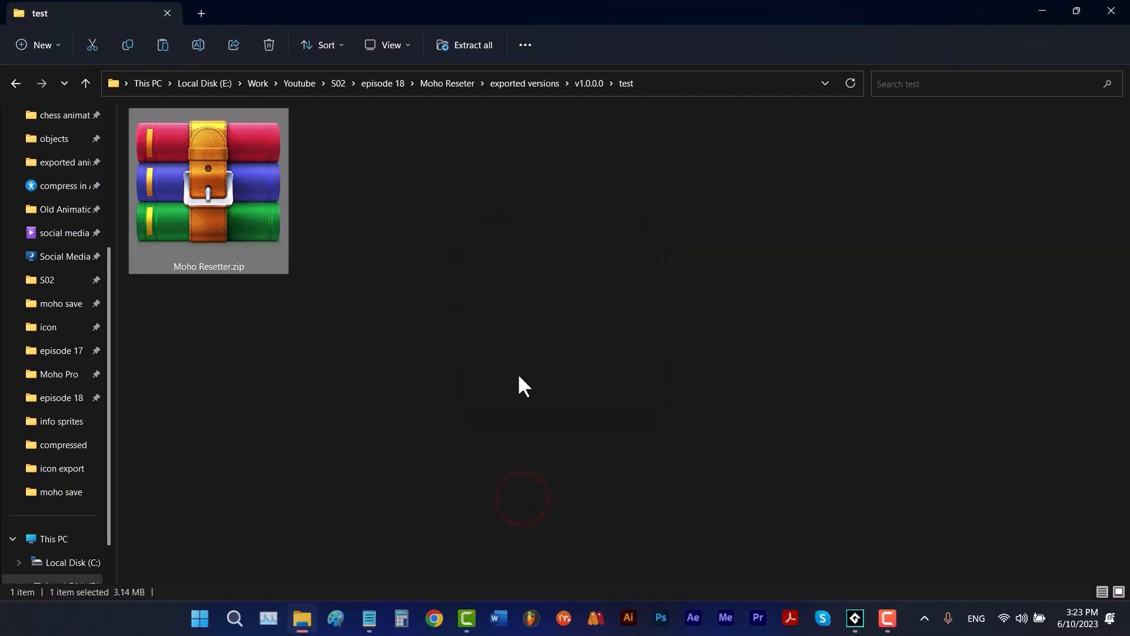
left_click(400, 240)
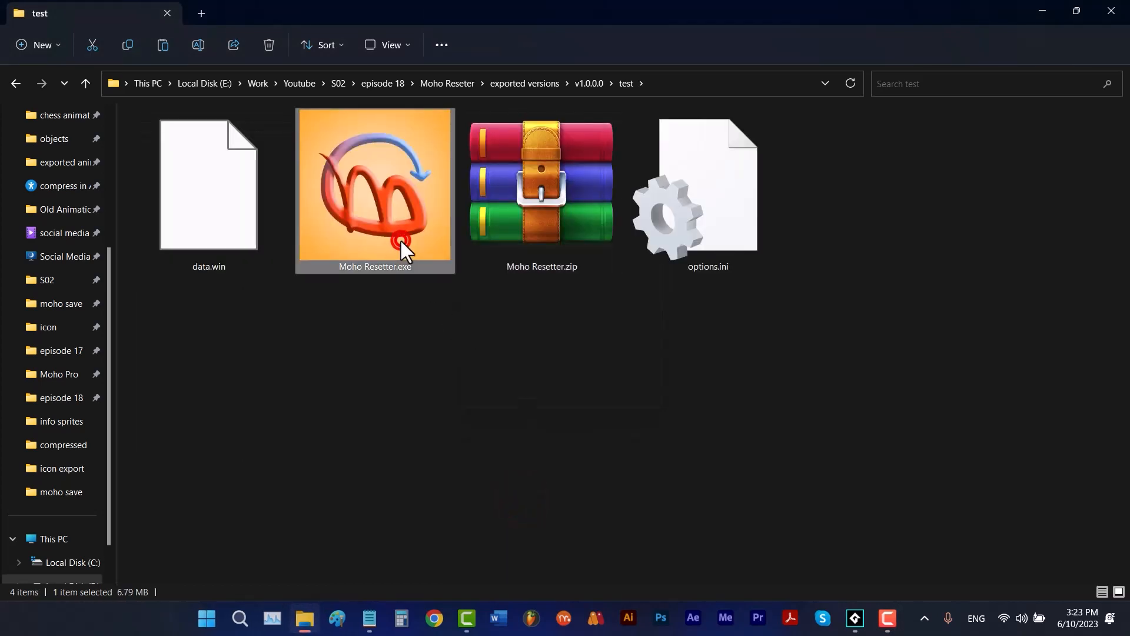
left_click(401, 238)
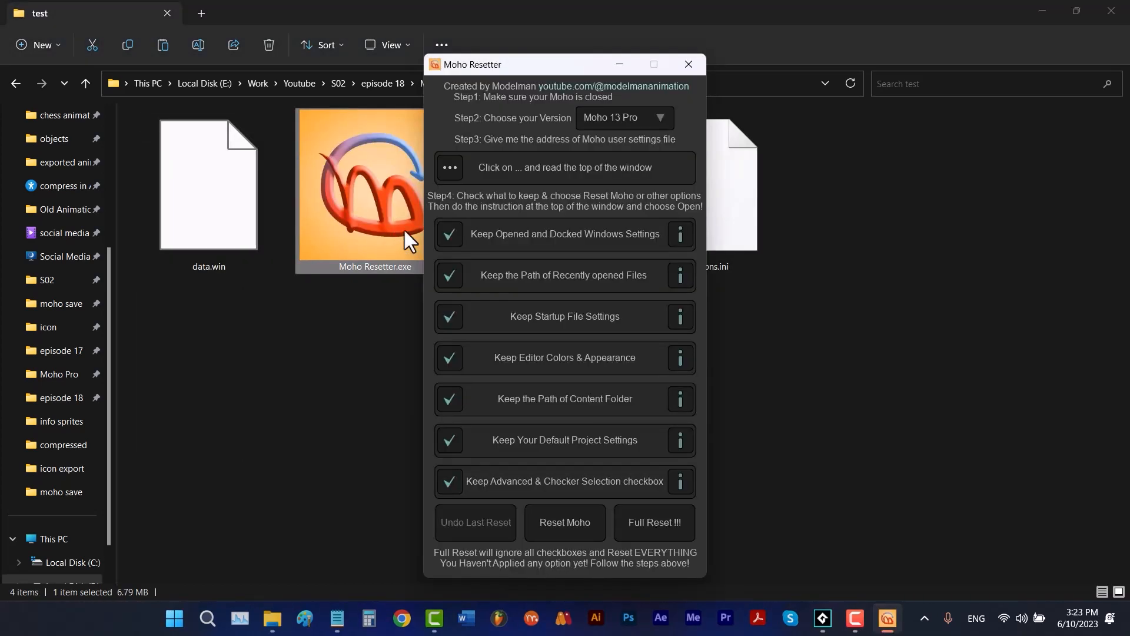
- Choose Moho 13 Pro as the version and supply Moho Pro13.user.settings from folder 13 as the user settings file
left_click(611, 113)
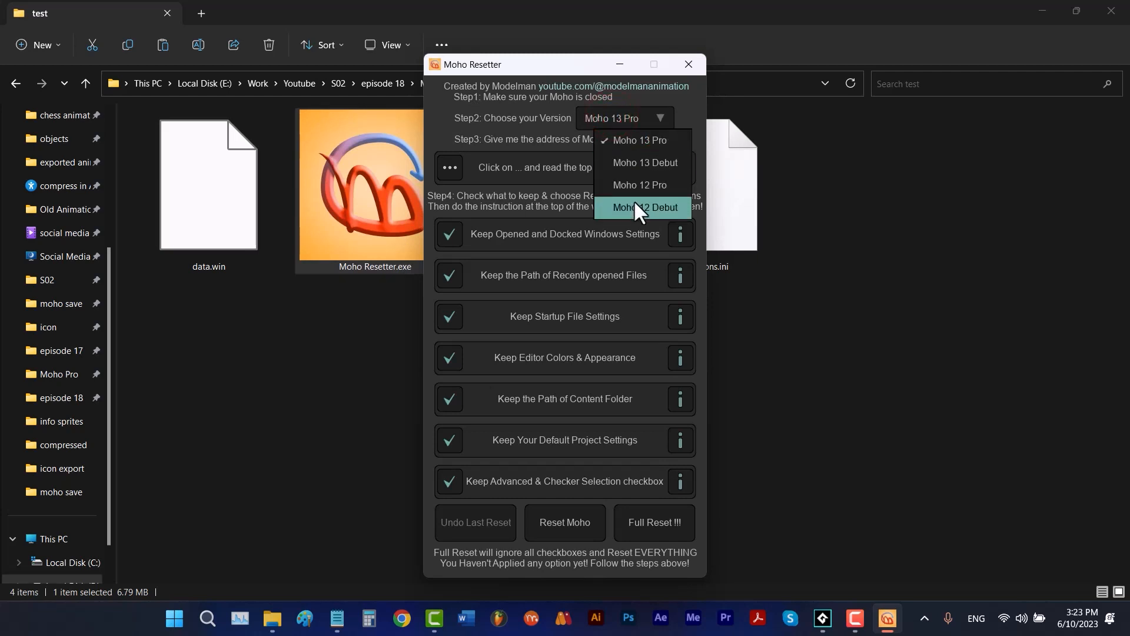
left_click(637, 146)
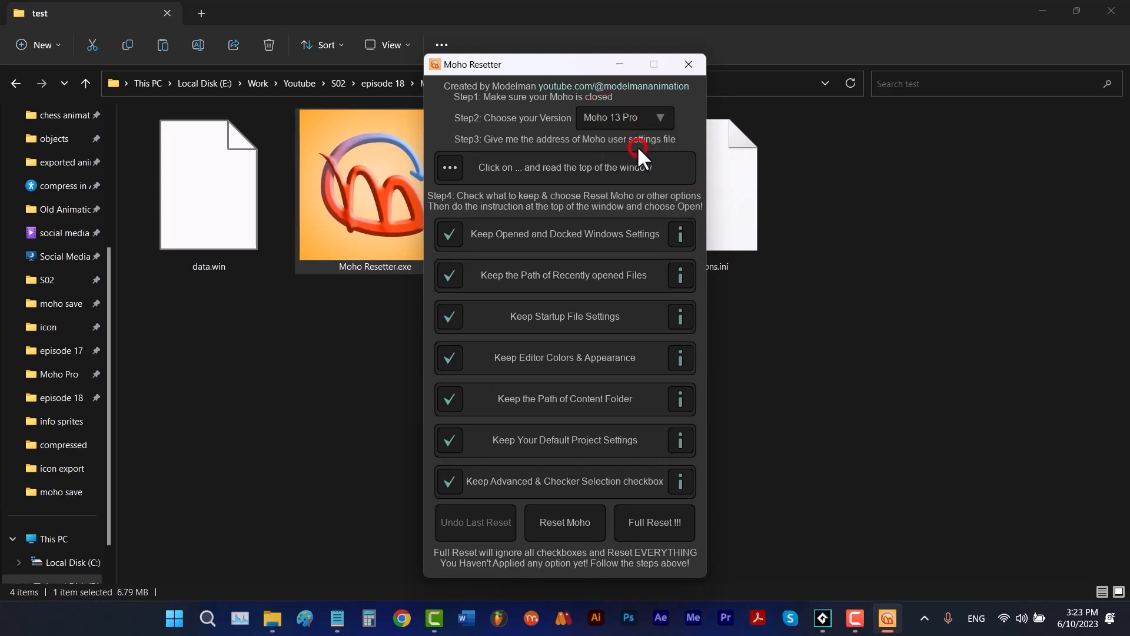
left_click(458, 166)
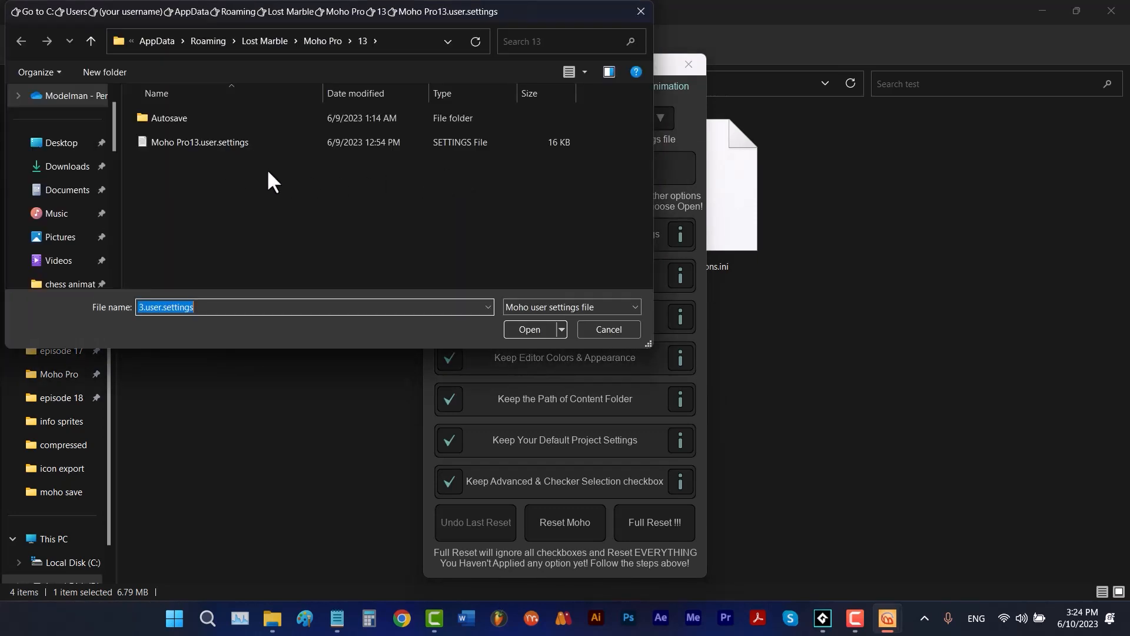
double_click(245, 143)
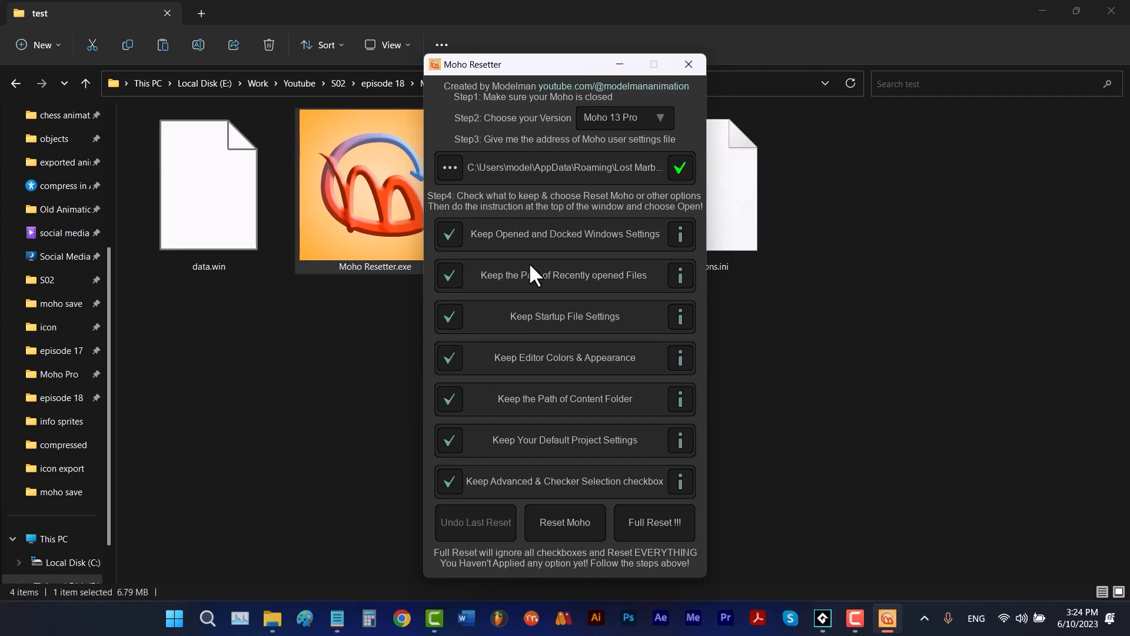
- Start Reset Moho with all keep options enabled and copy Moho Pro13.user.settings from the Moho_Resetter folder
left_click(578, 517)
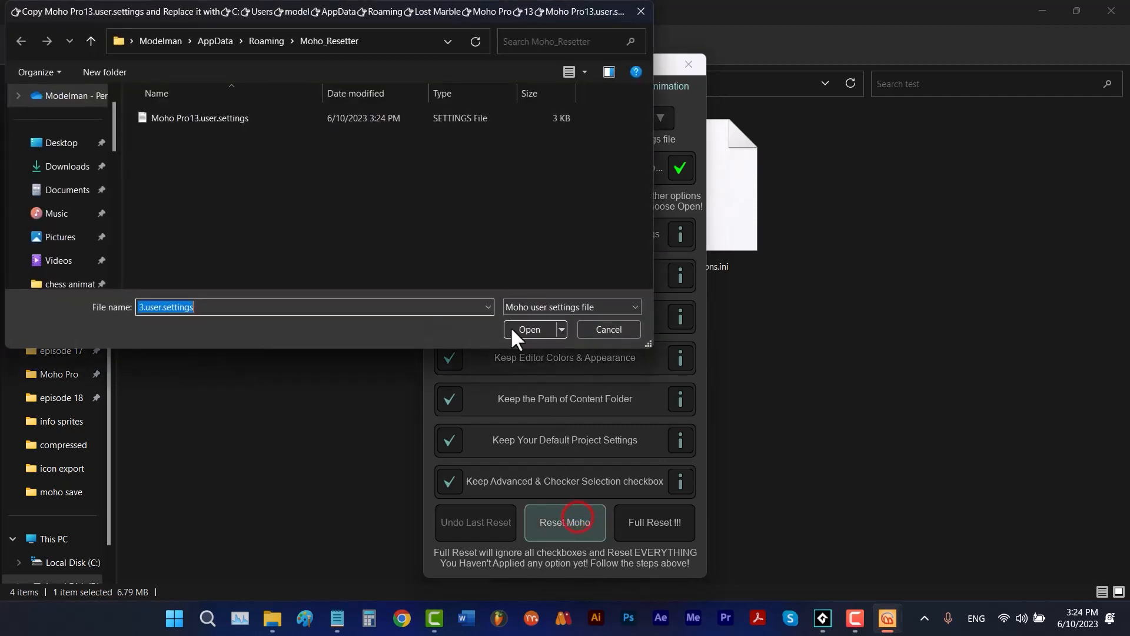
left_click(236, 123)
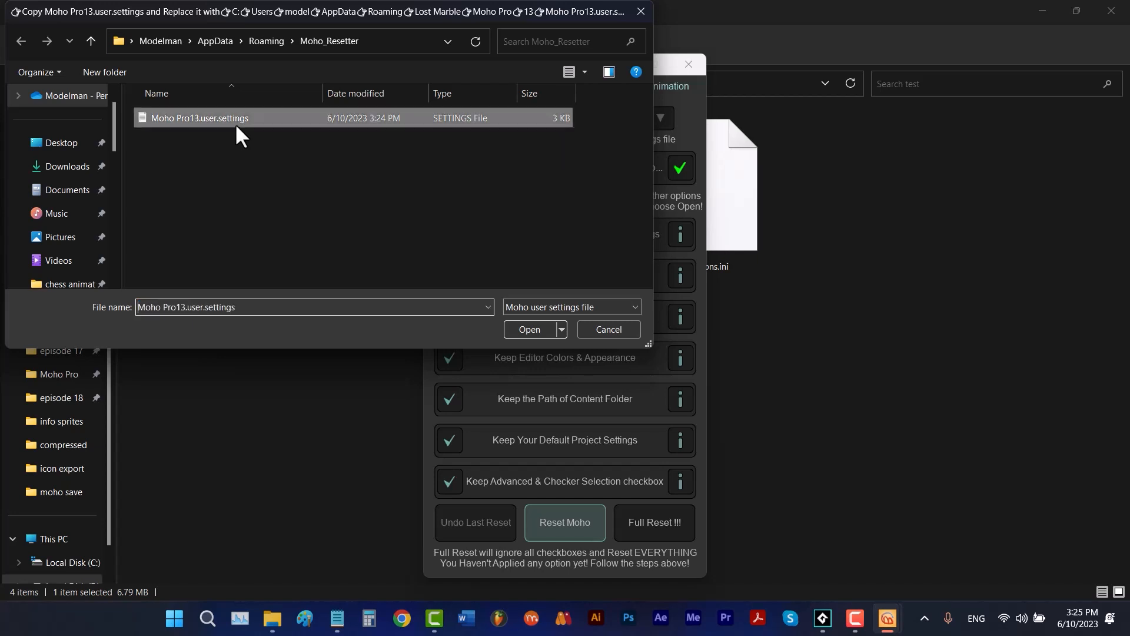
right_click(236, 125)
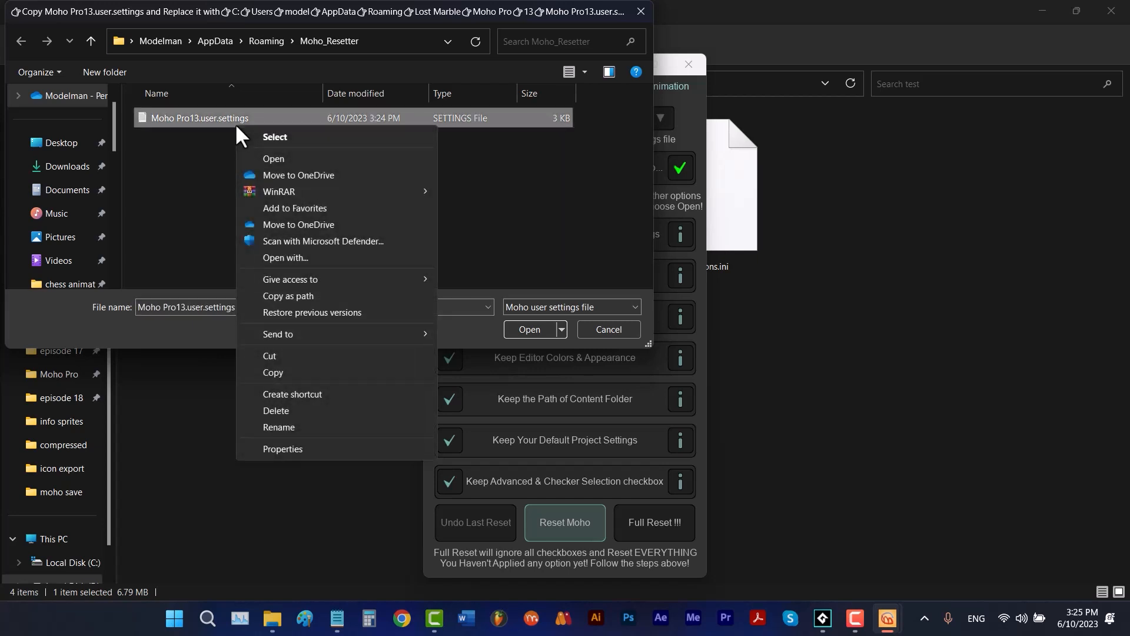
left_click(289, 368)
- Replace Moho Pro13.user.settings in Roaming\Lost Marble\Moho Pro\13 with the copied file and open it to complete the reset
left_click(91, 41)
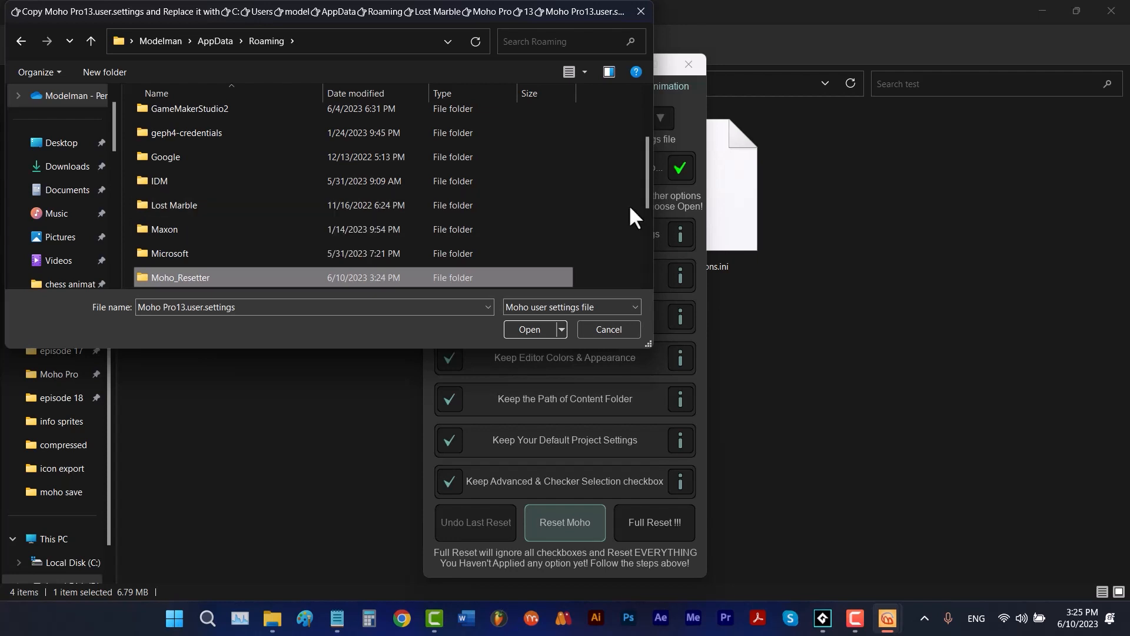
scroll(631, 208, "down", 1)
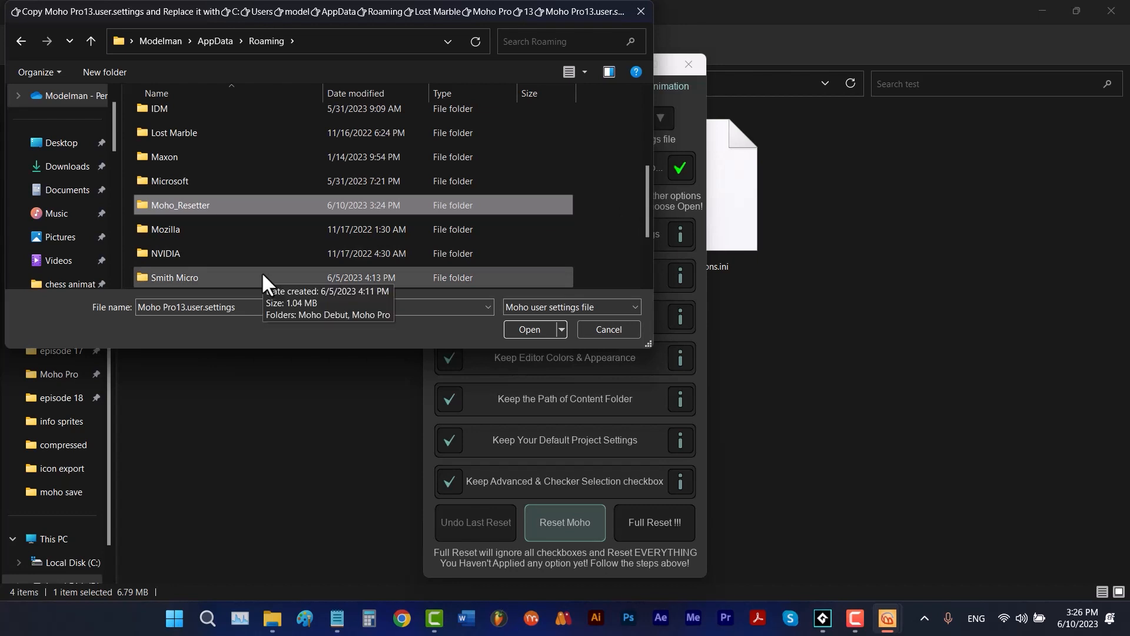
double_click(206, 133)
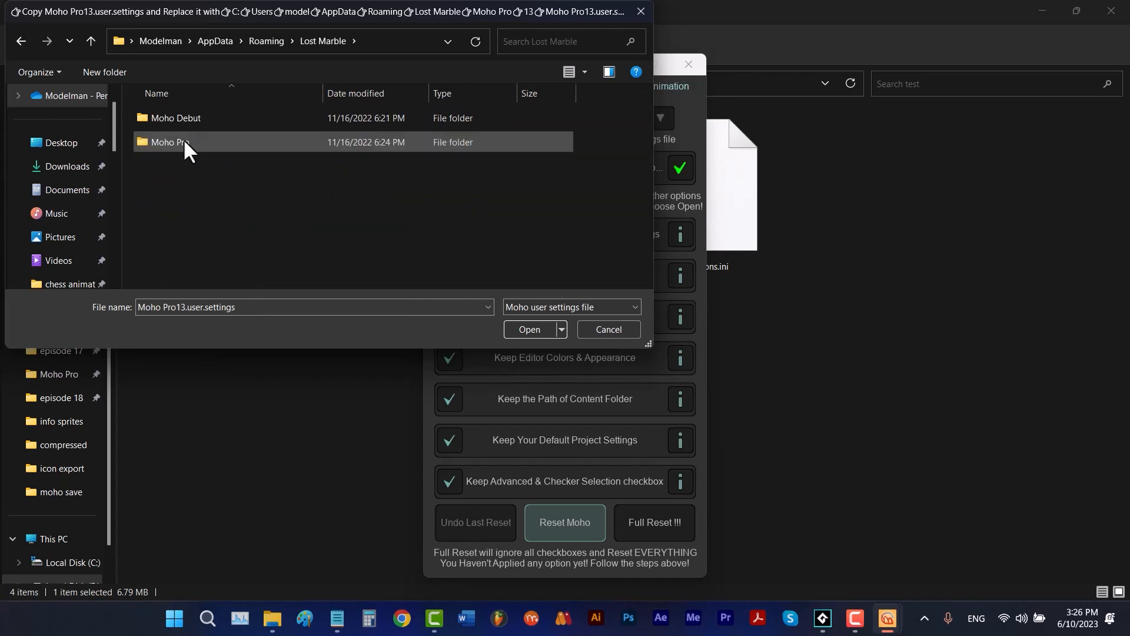
double_click(183, 138)
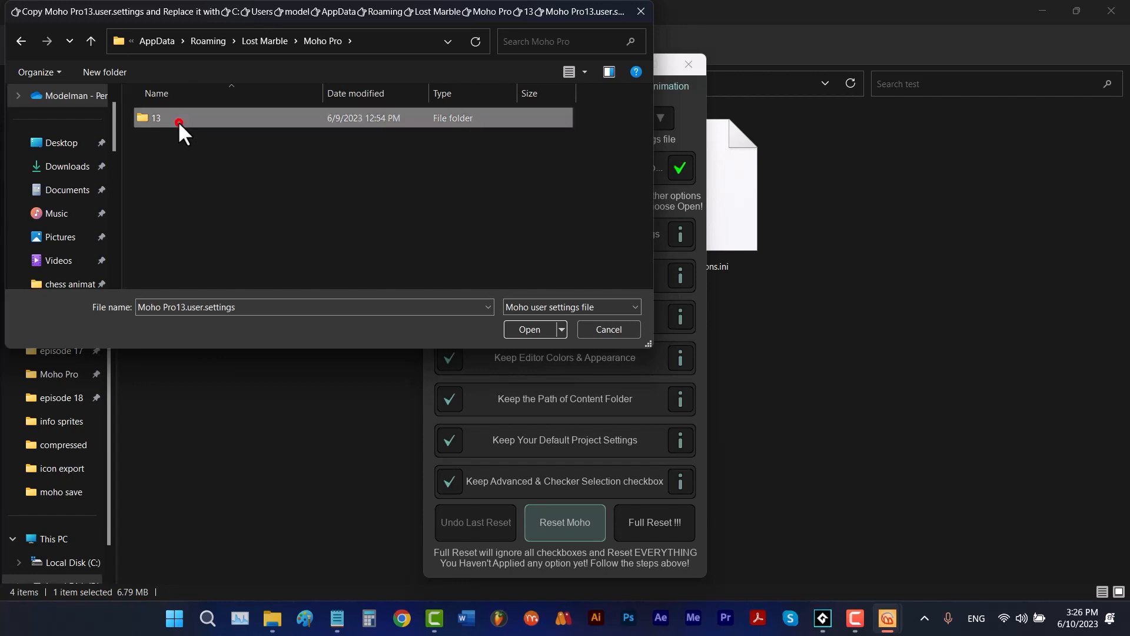
double_click(179, 123)
right_click(399, 175)
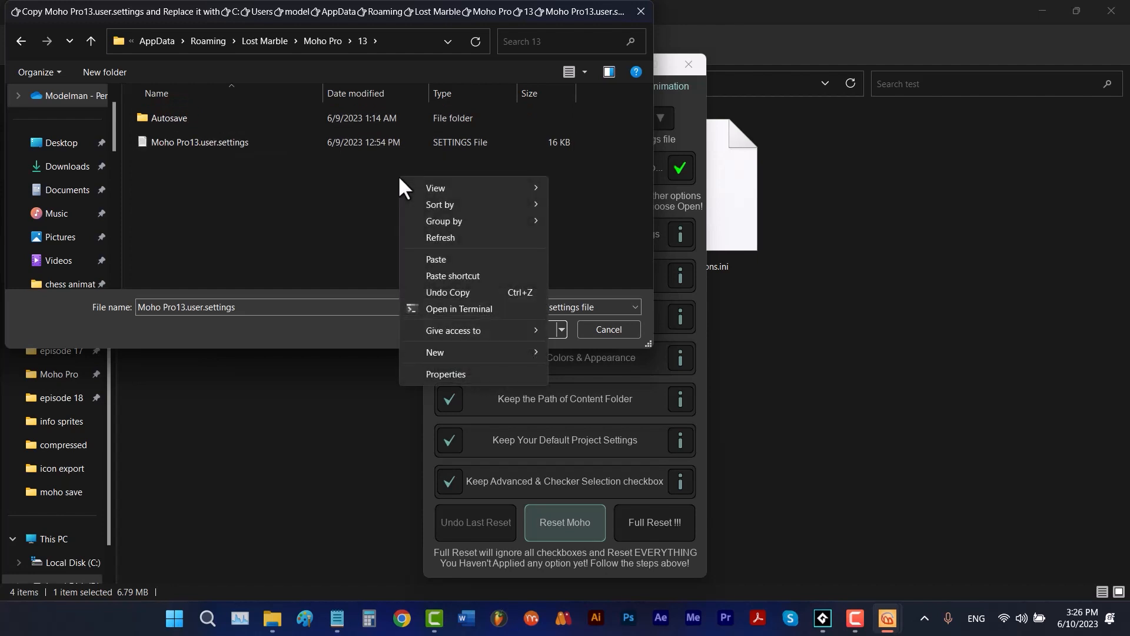
left_click(442, 259)
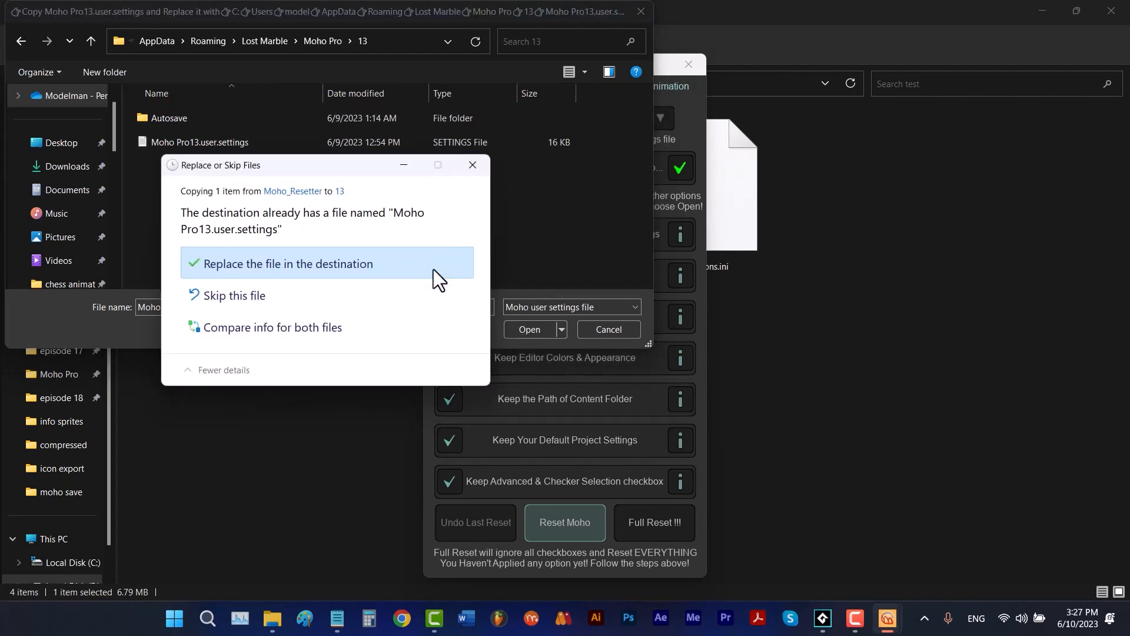
left_click(382, 266)
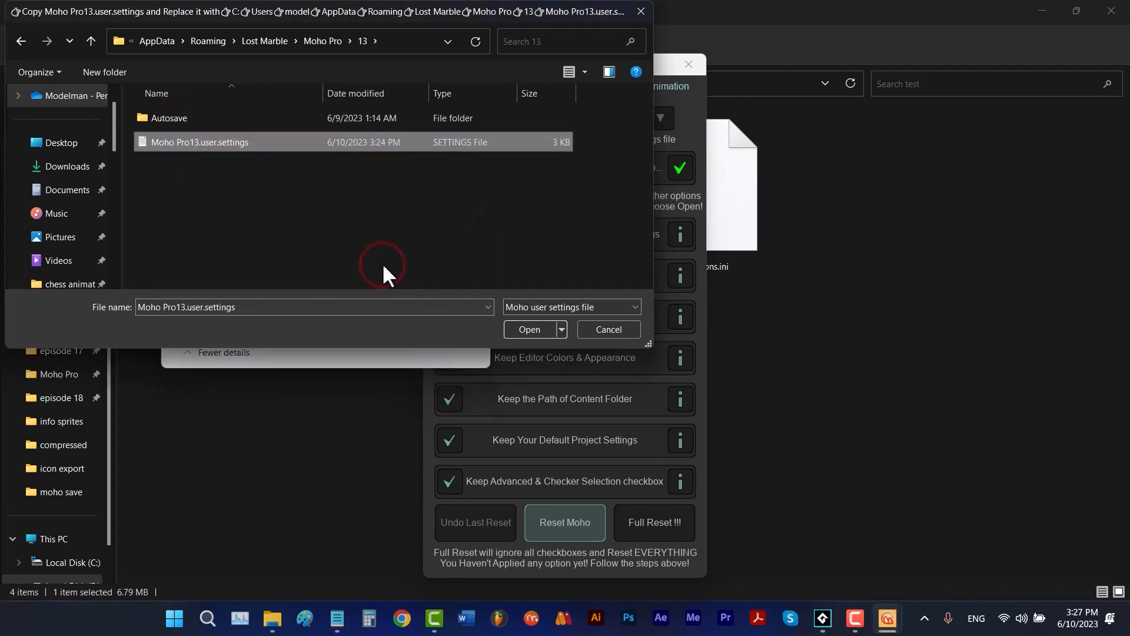
left_click(521, 330)
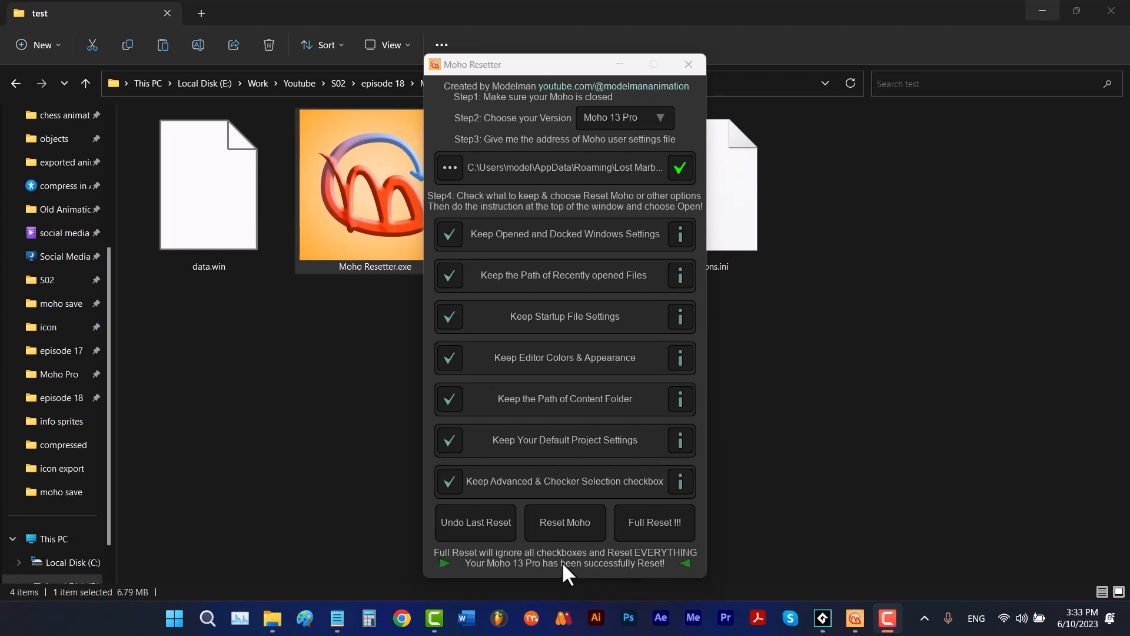
- Start Undo Last Reset and copy the backup Moho Pro13.user.settings from the Moho_Resetter folder
left_click(495, 531)
left_click(244, 120)
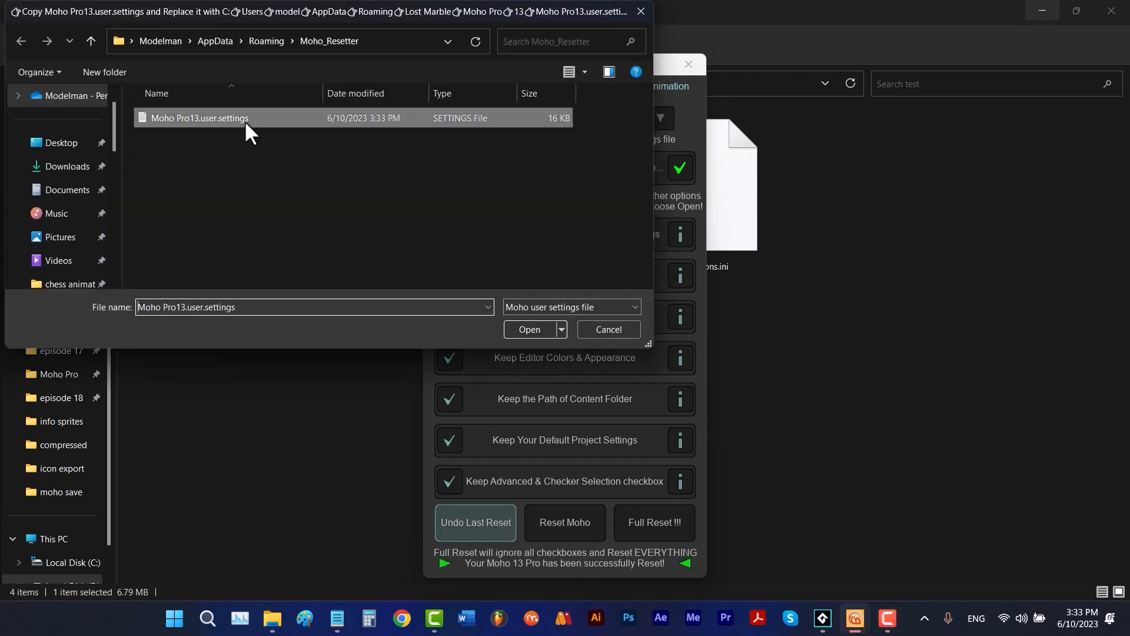
right_click(244, 120)
left_click(298, 368)
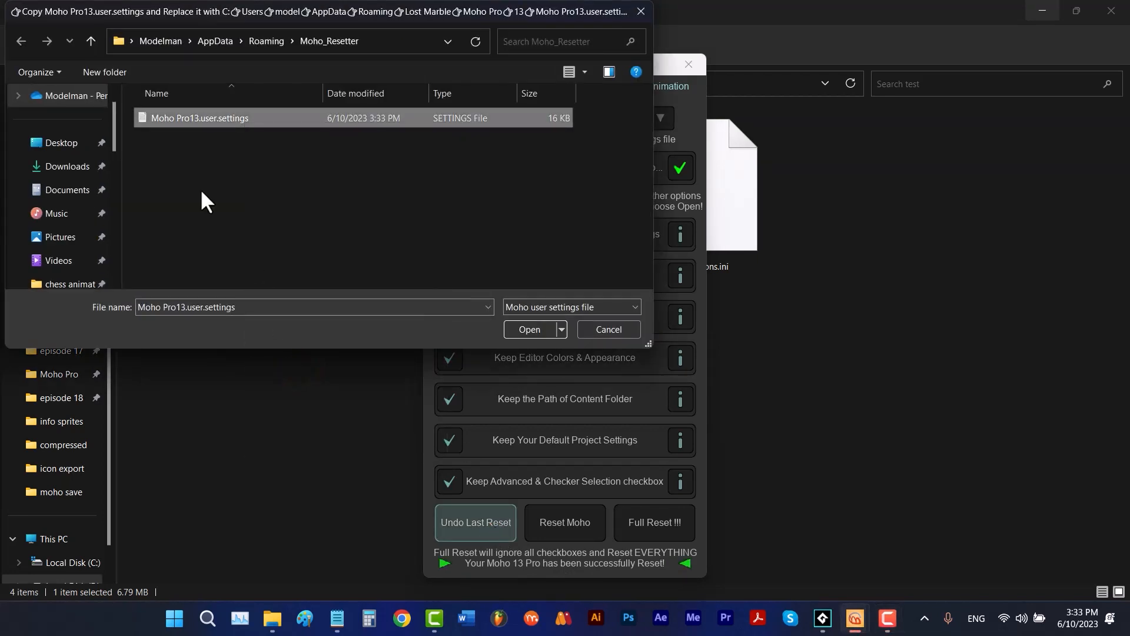
- Restore the backup Moho Pro13.user.settings over the one in Lost Marble\Moho Pro\13 and open it to complete the undo
left_click(98, 42)
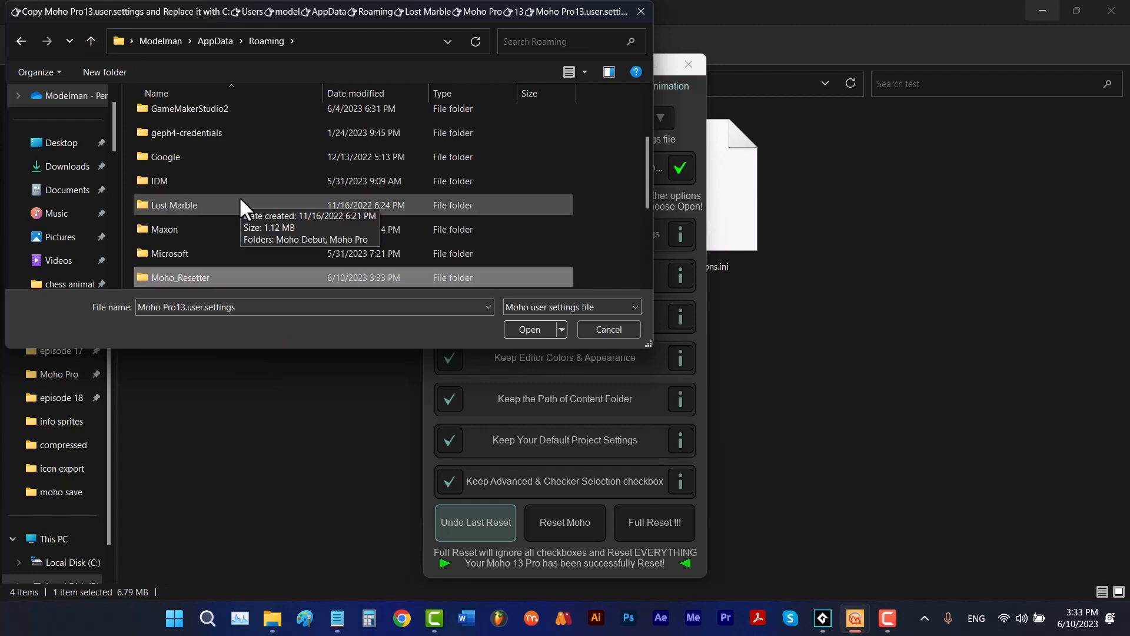
scroll(239, 196, "down", 1)
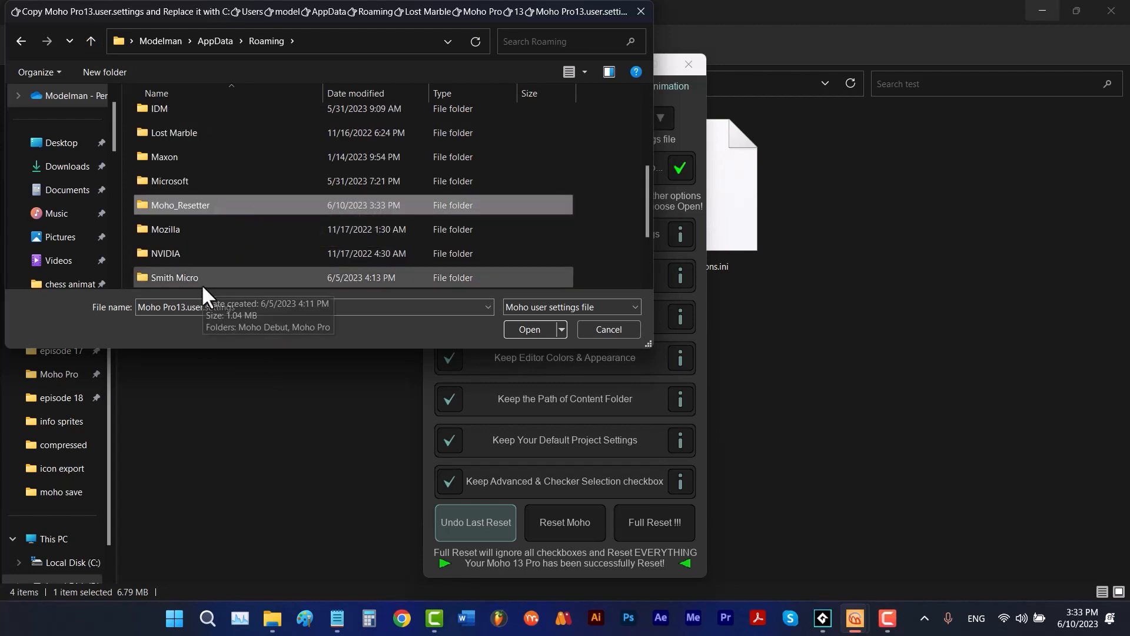
double_click(179, 132)
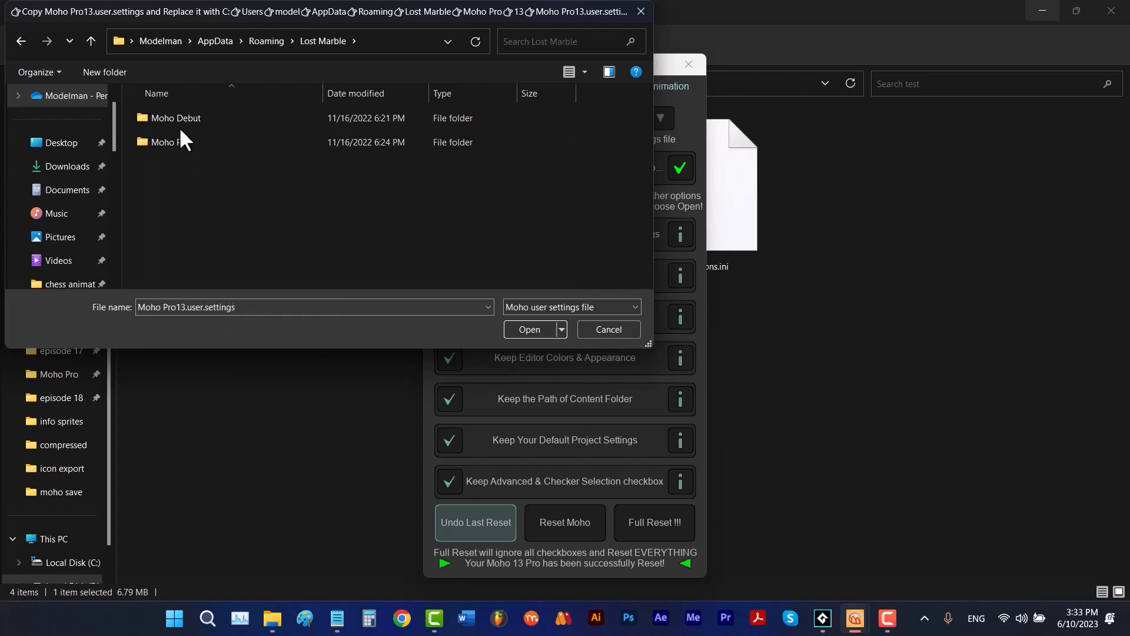
double_click(180, 143)
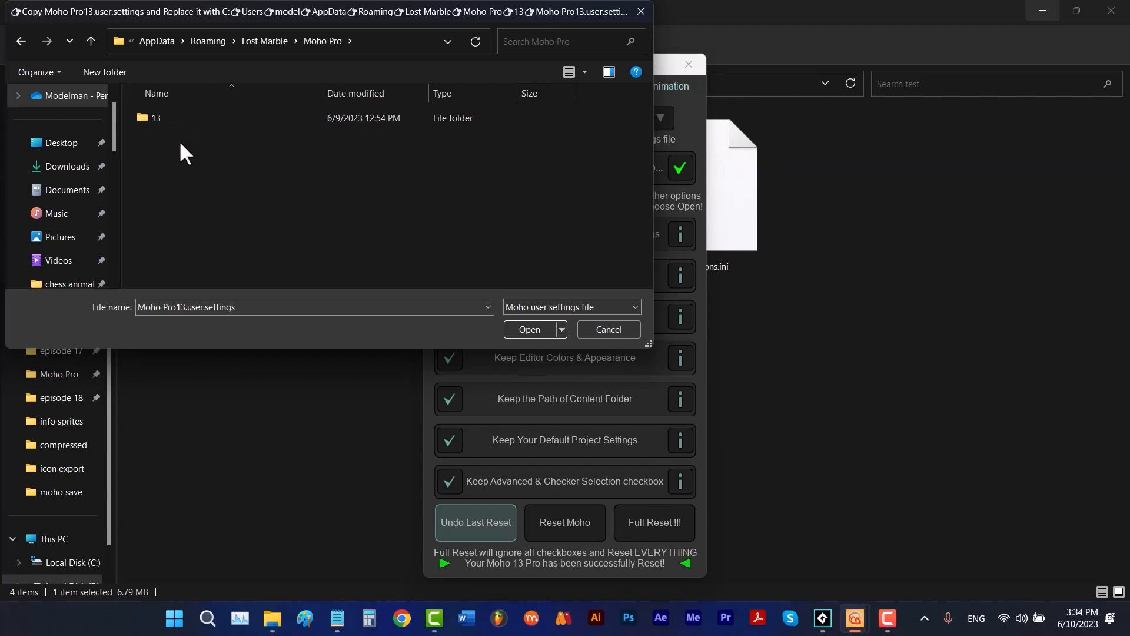
double_click(175, 122)
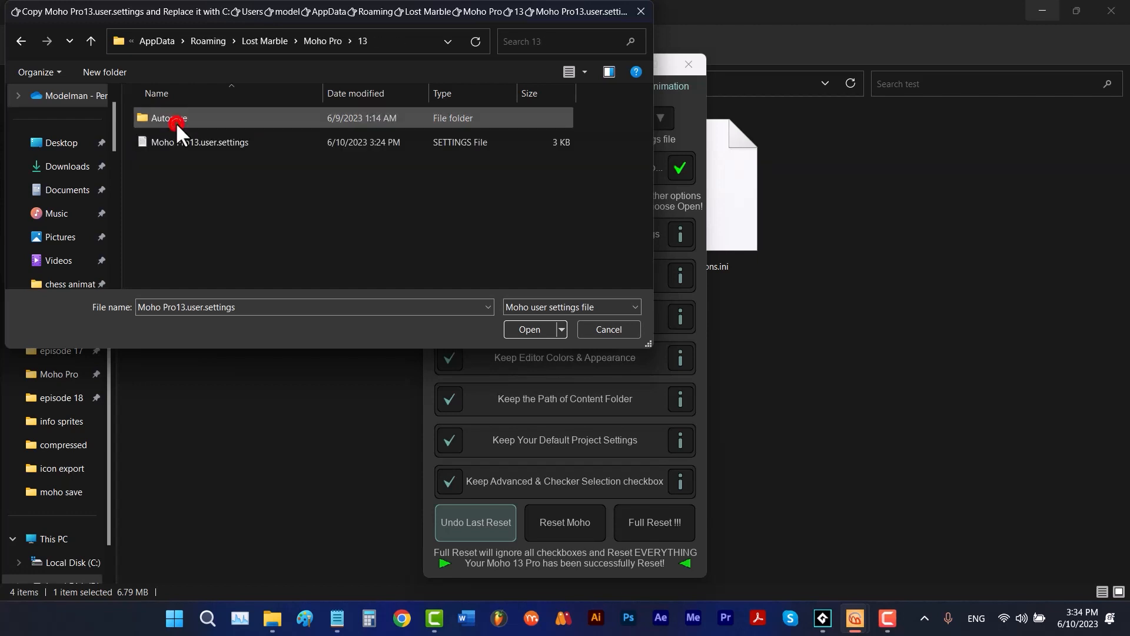
right_click(300, 186)
left_click(340, 261)
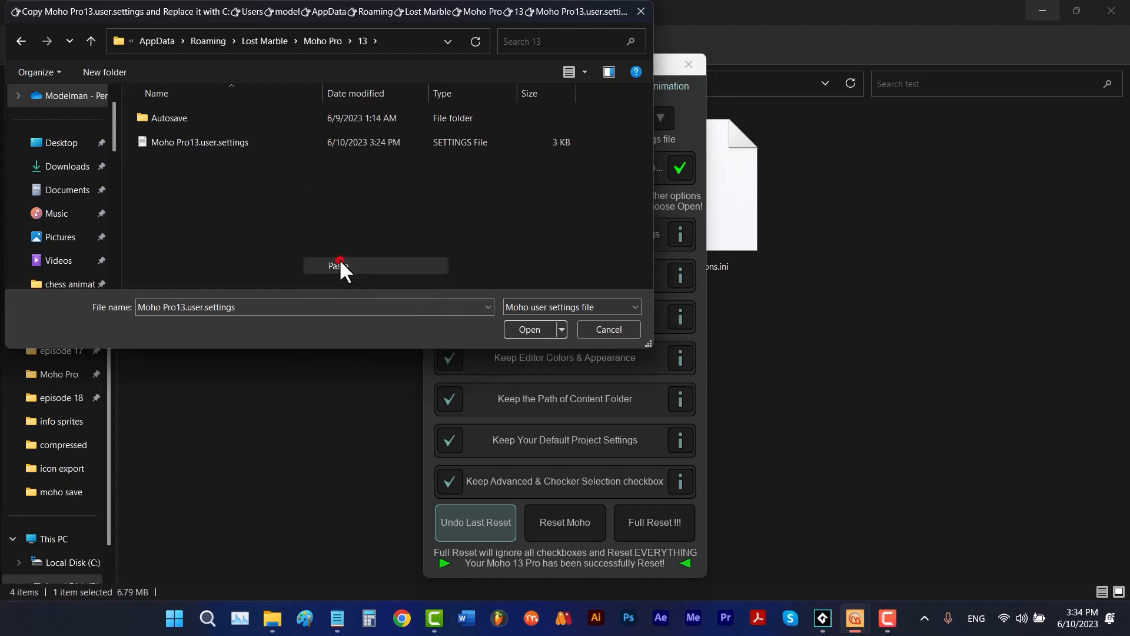
left_click(340, 263)
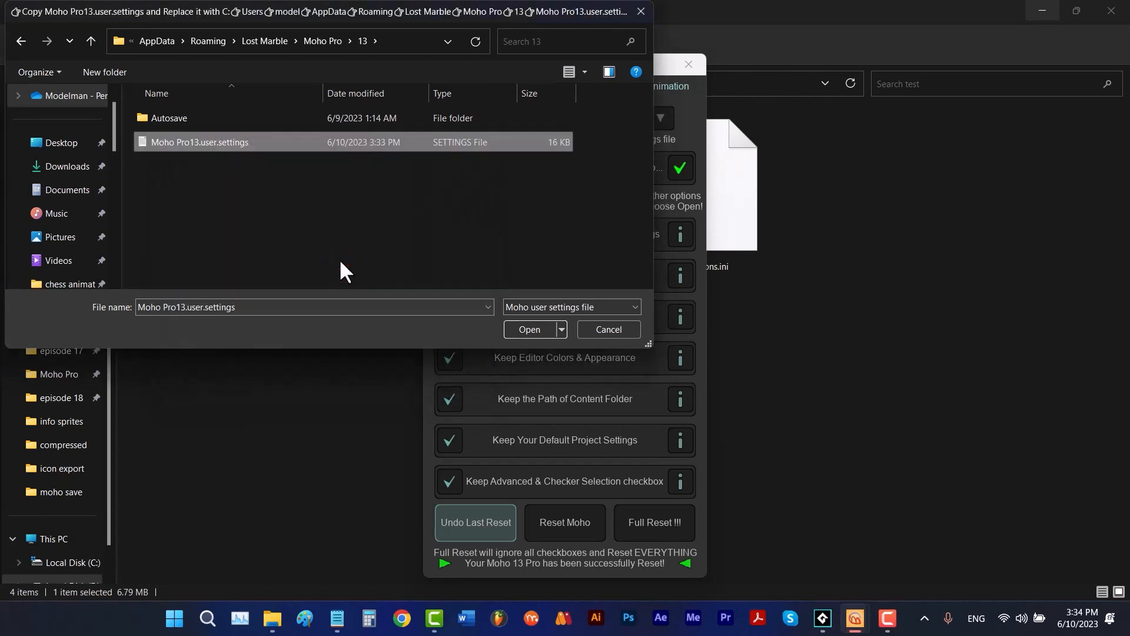
left_click(521, 327)
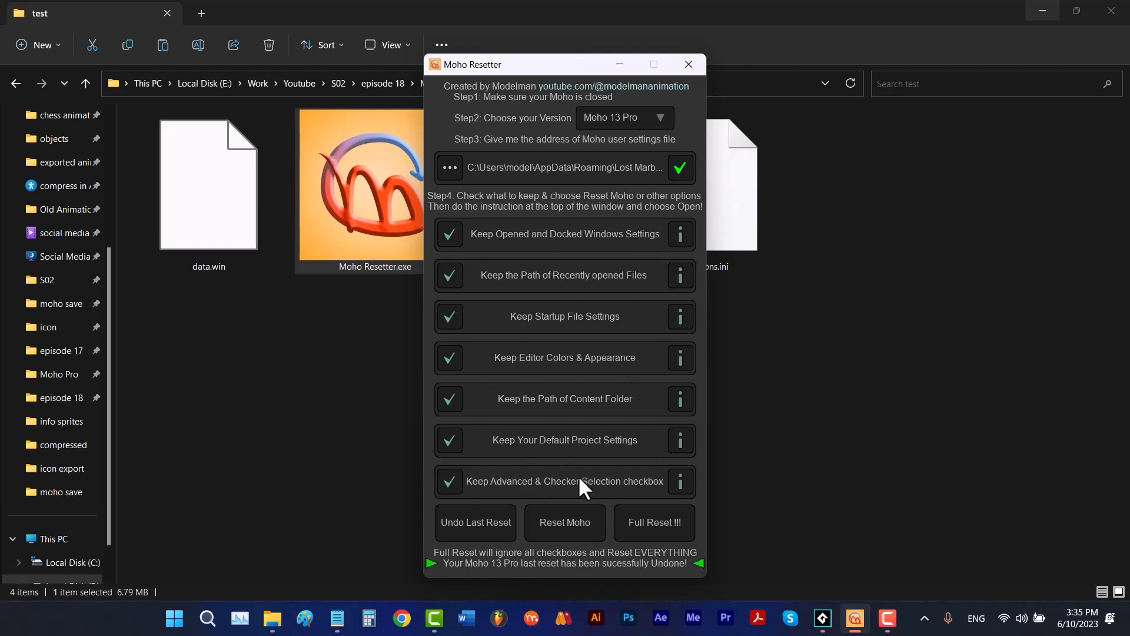
- Start Full Reset and copy the generated Moho Pro13.user.settings from the Moho_Resetter folder
left_click(652, 524)
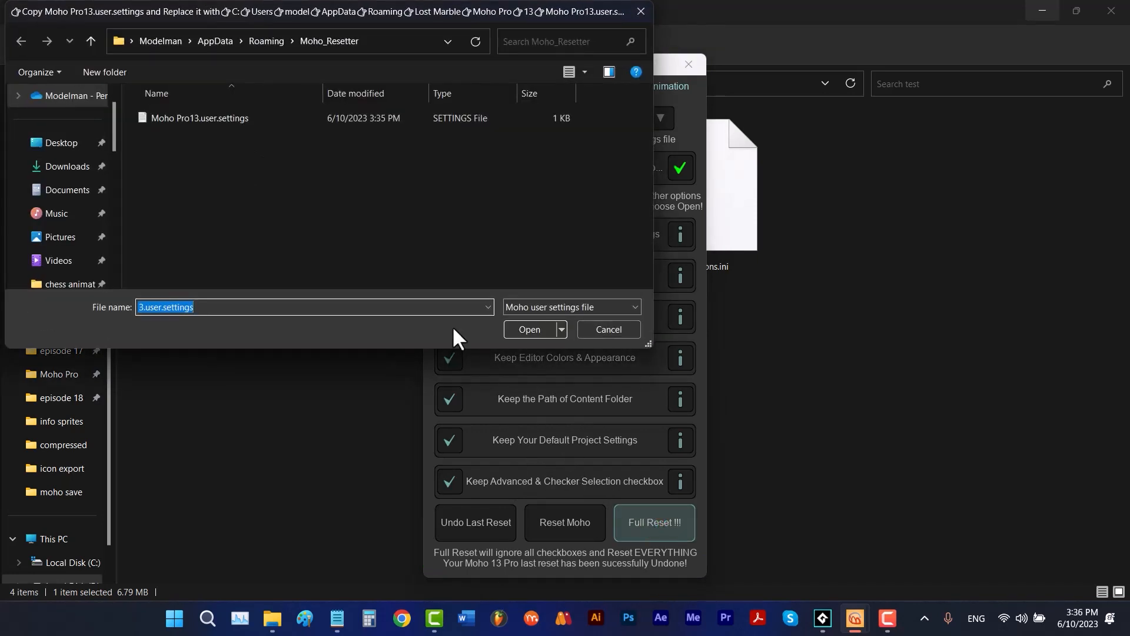
right_click(224, 125)
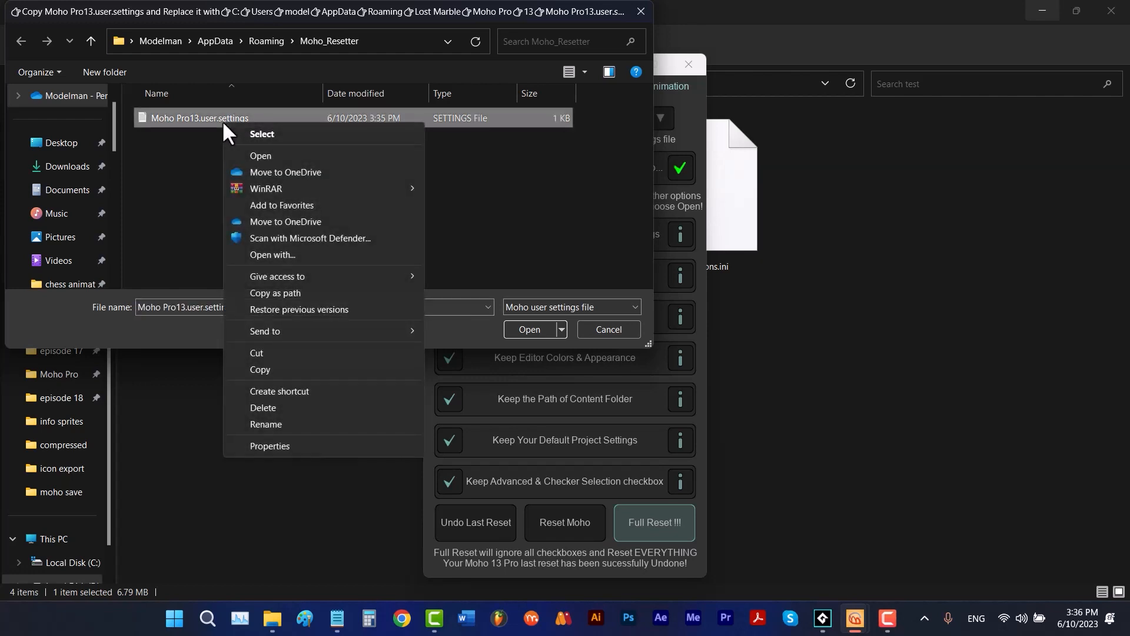
left_click(277, 368)
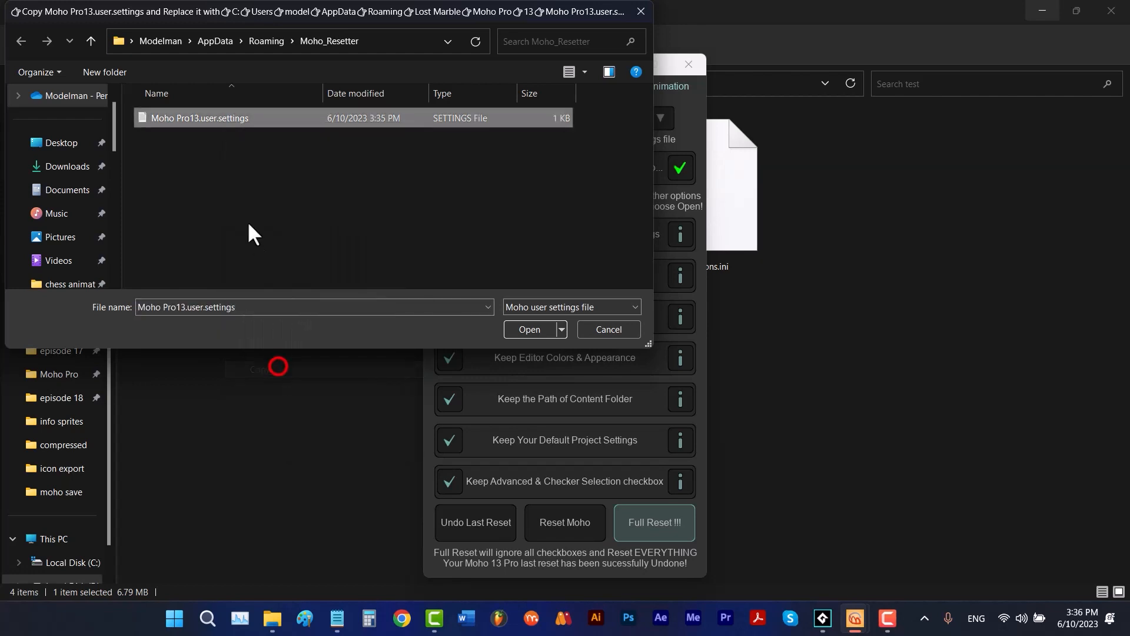
- Replace Moho Pro13.user.settings in Roaming\Lost Marble\Moho Pro\13 with the full-reset copy and open it to complete the reset
left_click(90, 43)
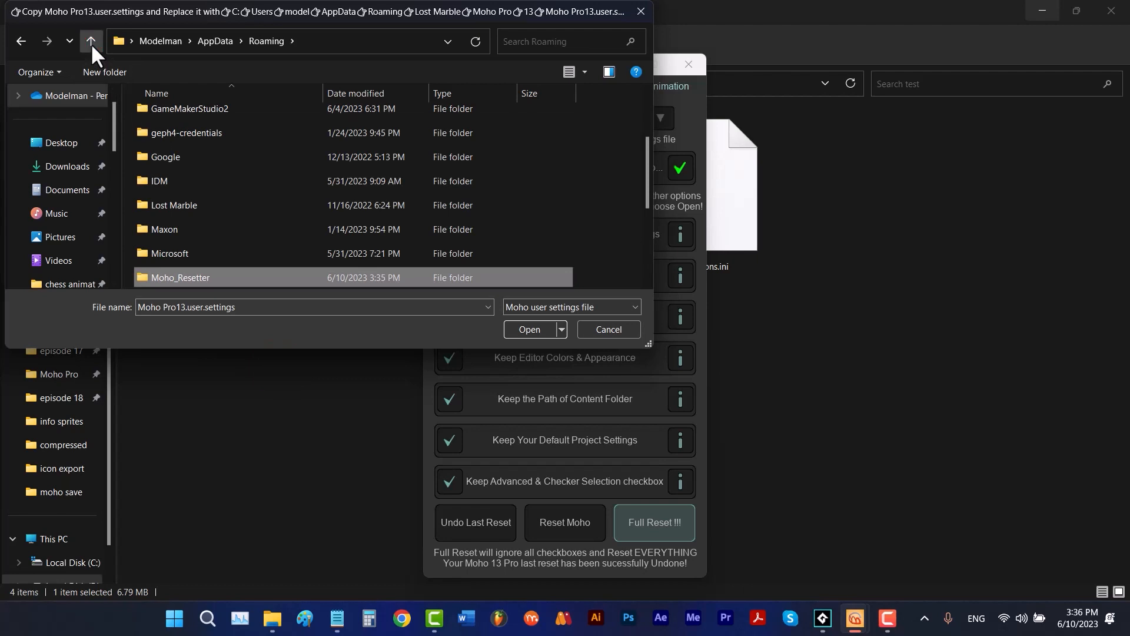
scroll(247, 235, "down", 1)
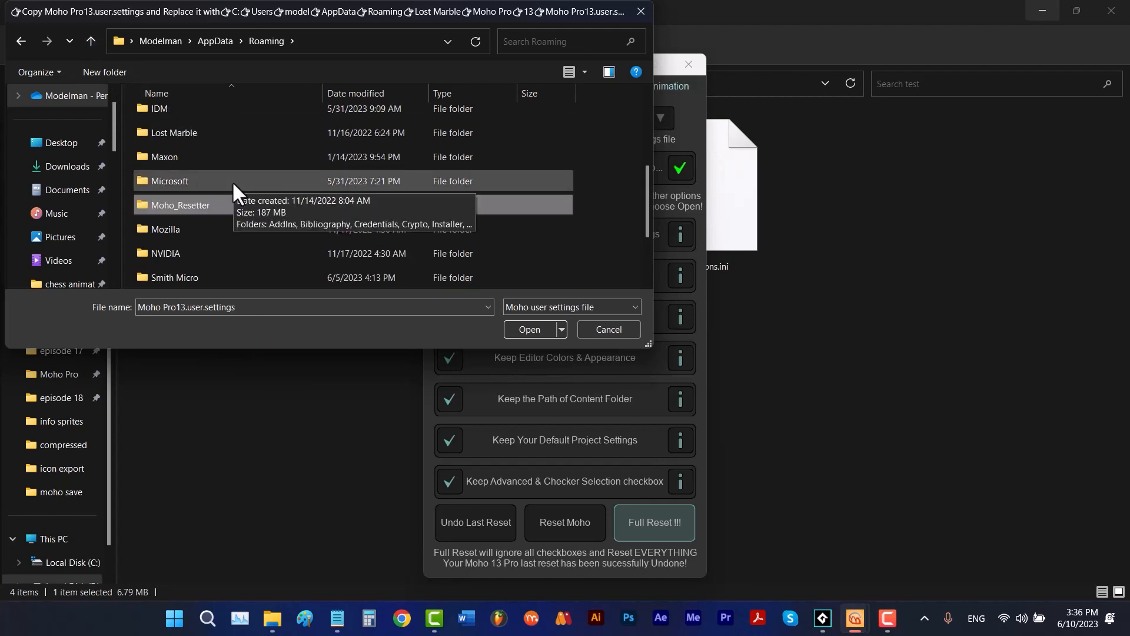
double_click(194, 133)
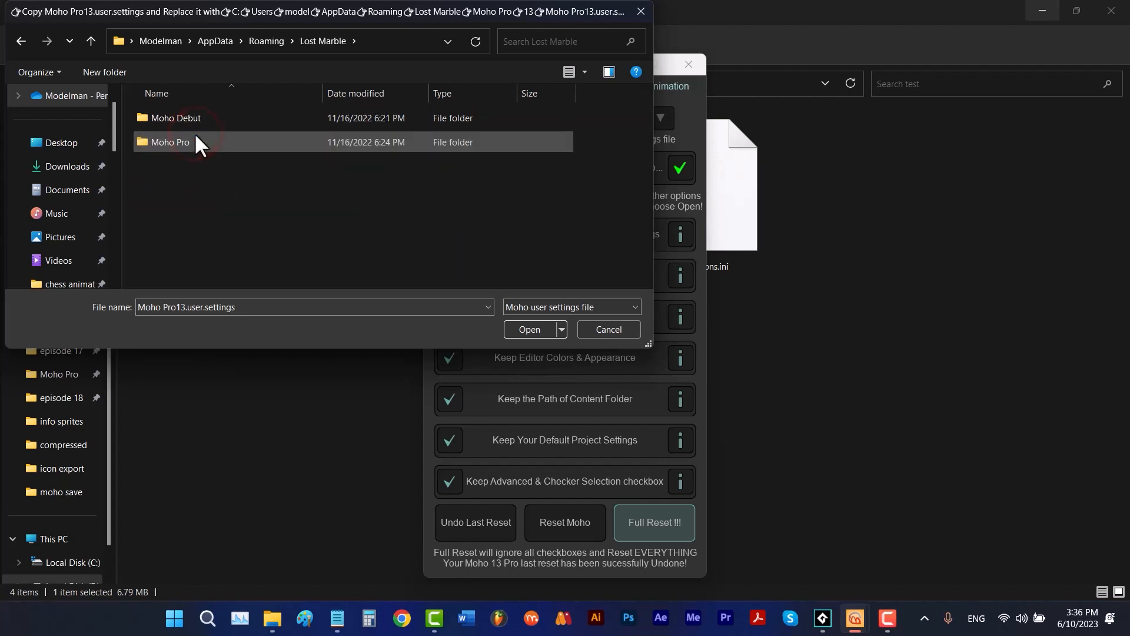
double_click(194, 133)
double_click(186, 117)
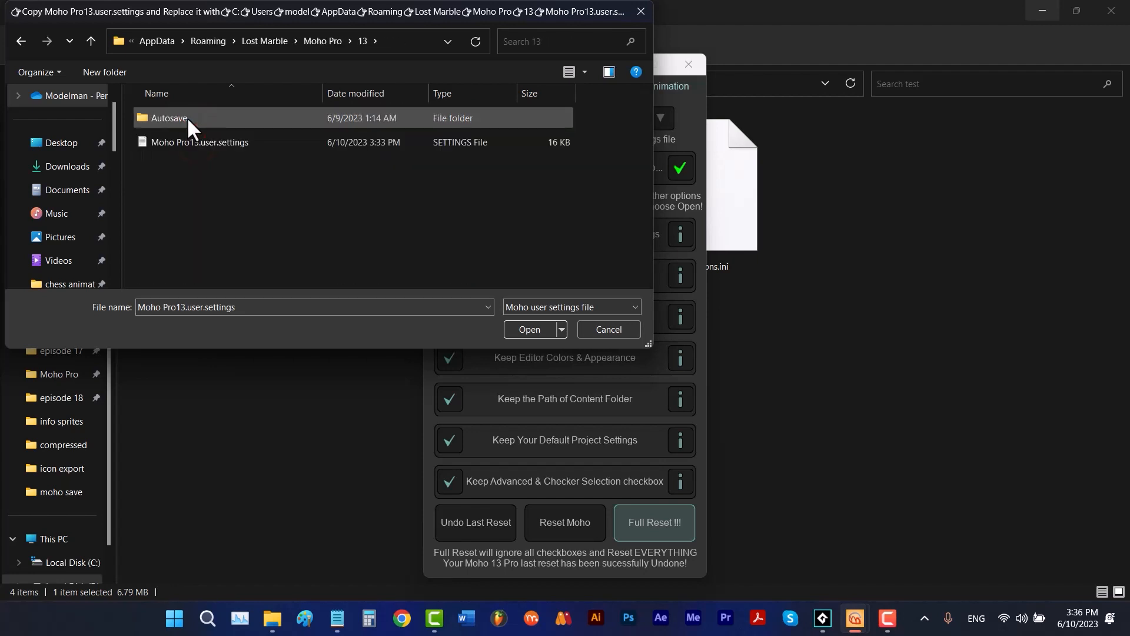
right_click(314, 184)
left_click(355, 264)
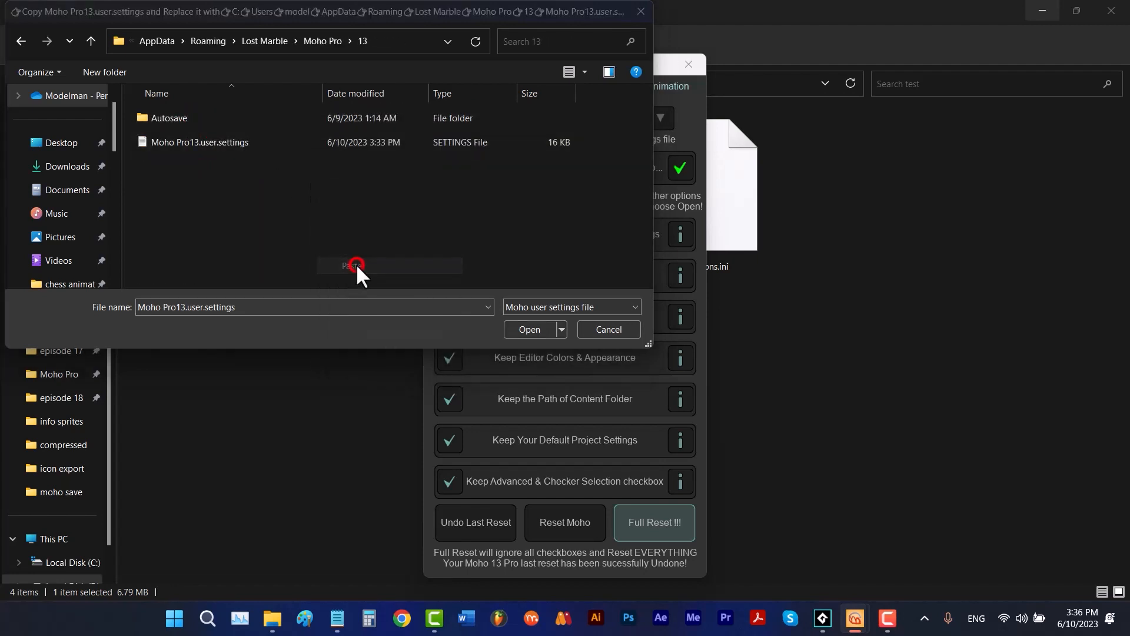
left_click(358, 266)
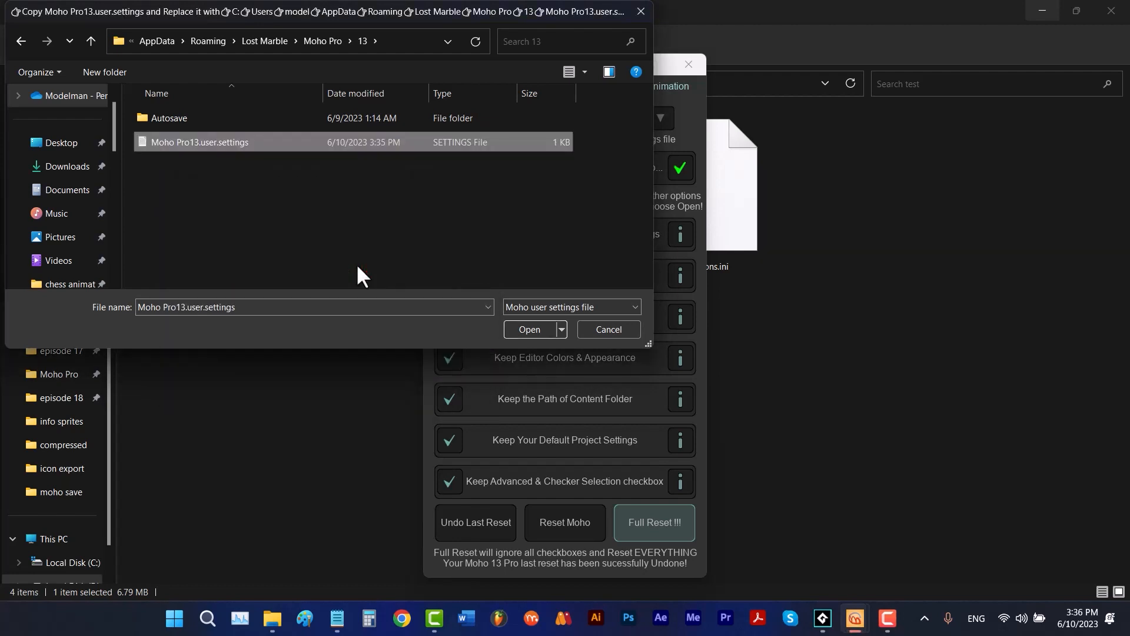
left_click(546, 329)
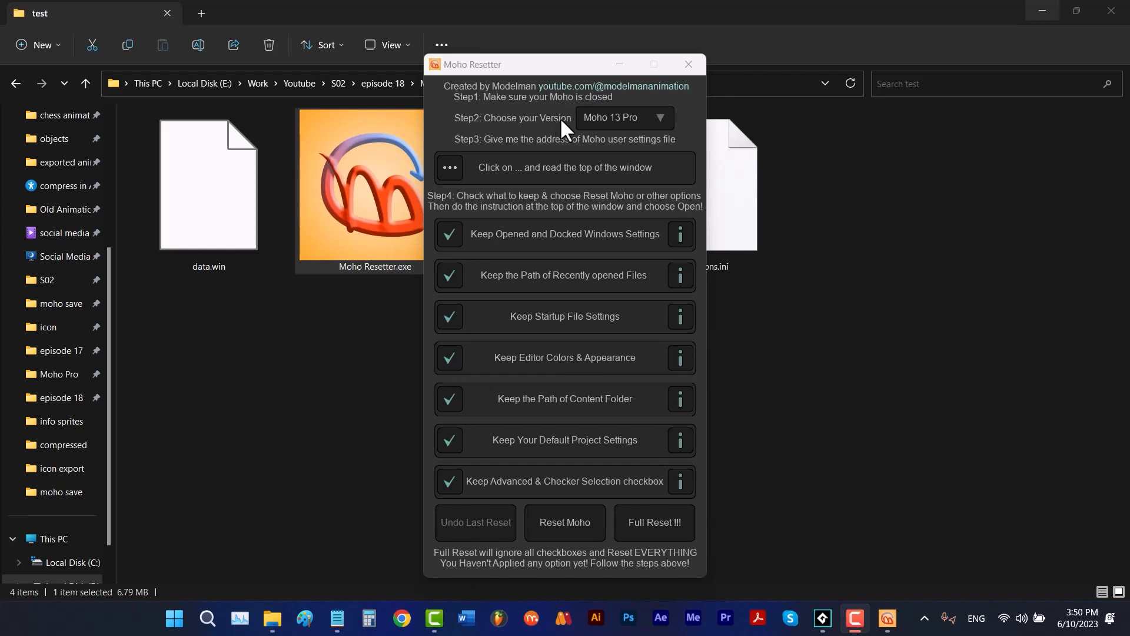
- Keep Moho 13 Pro as the version and choose Moho Pro13.user.settings in Lost Marble\Moho Pro\13 as the user settings file
left_click(629, 112)
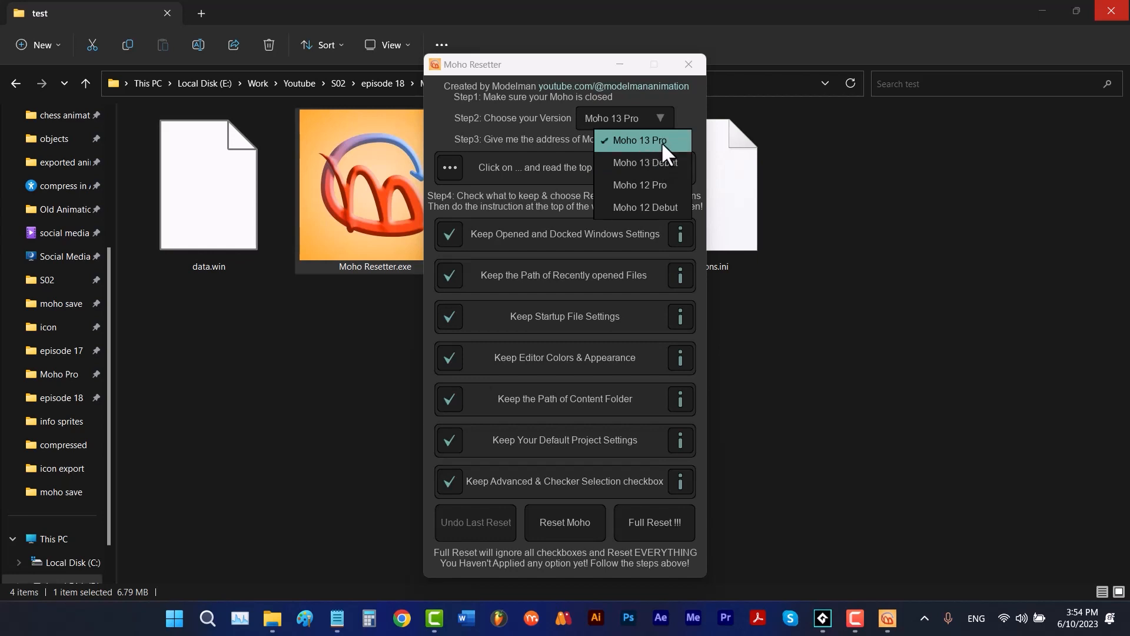
left_click(563, 140)
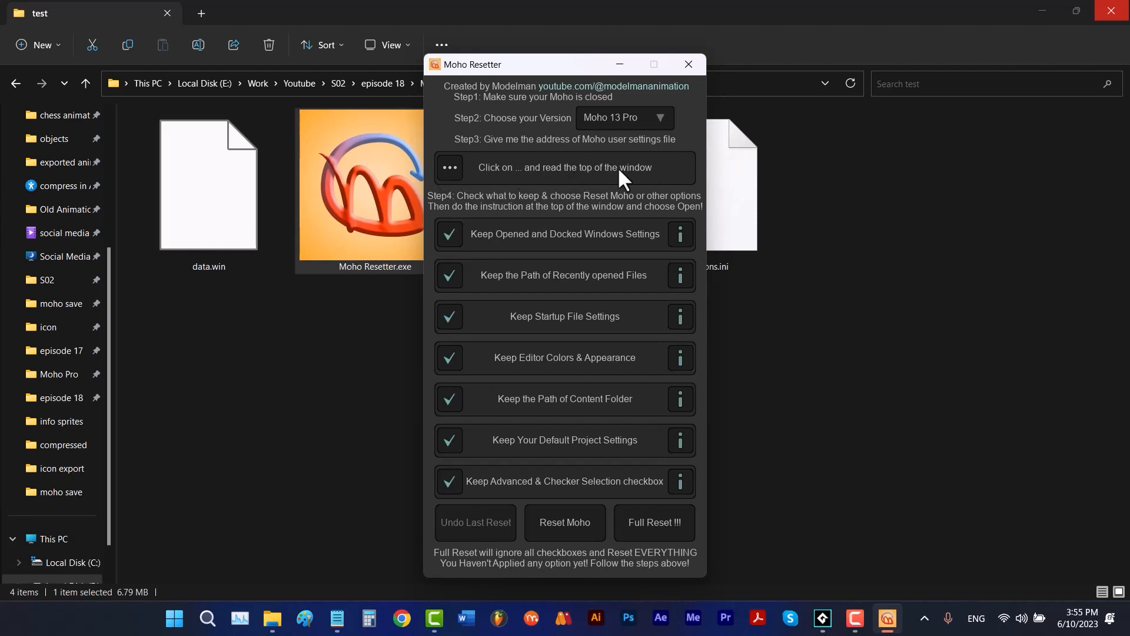
left_click(448, 166)
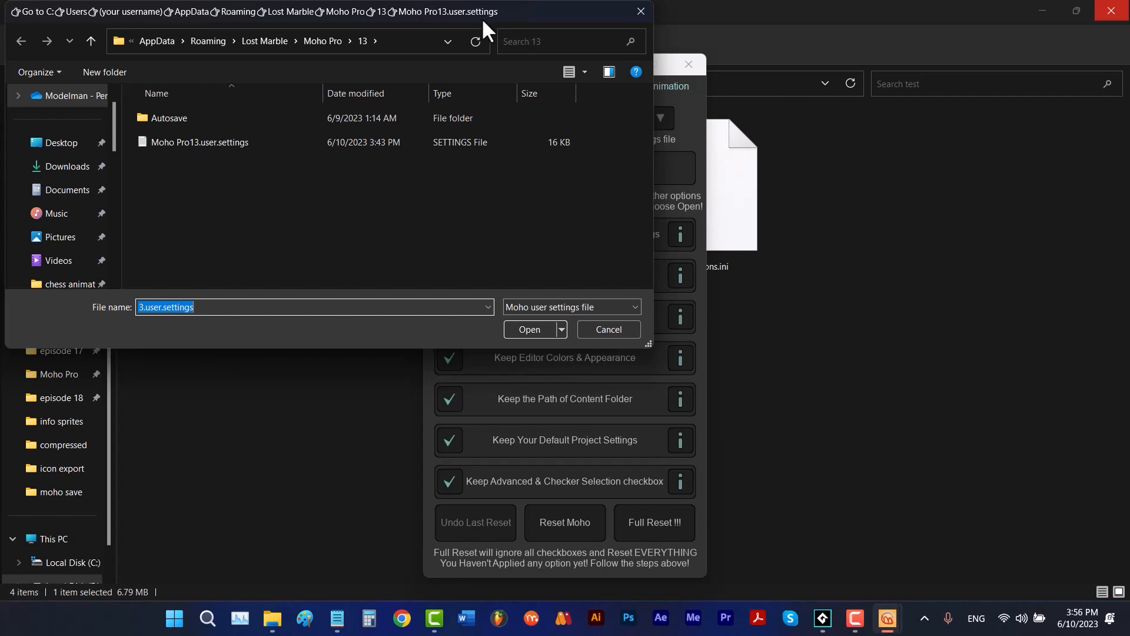
left_click_drag(654, 221, 287, 226)
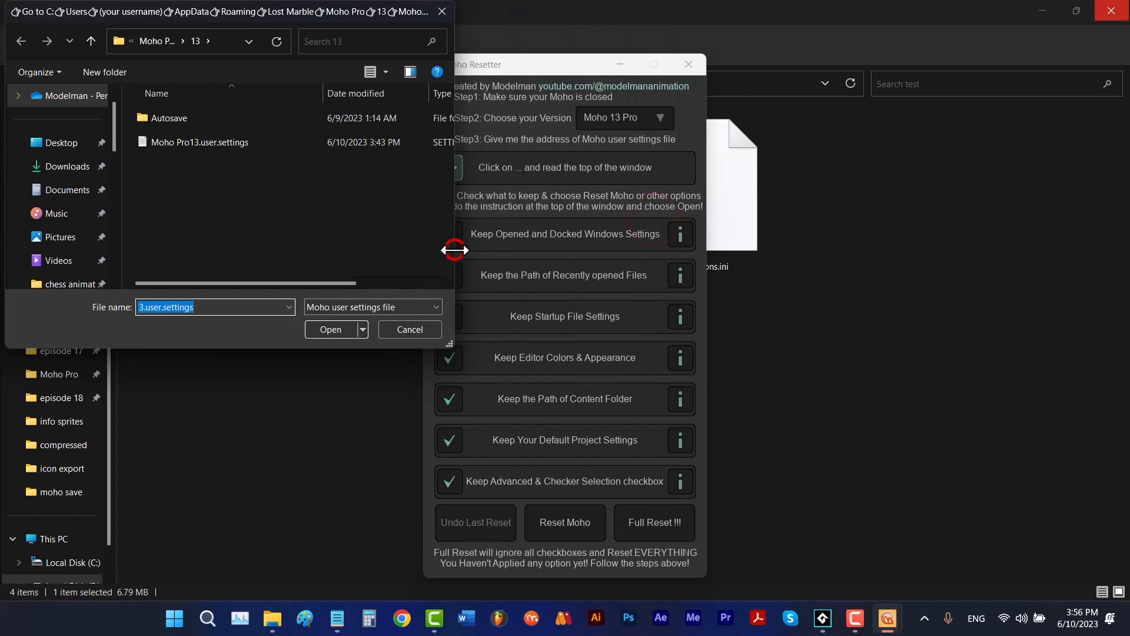
left_click_drag(454, 247, 662, 272)
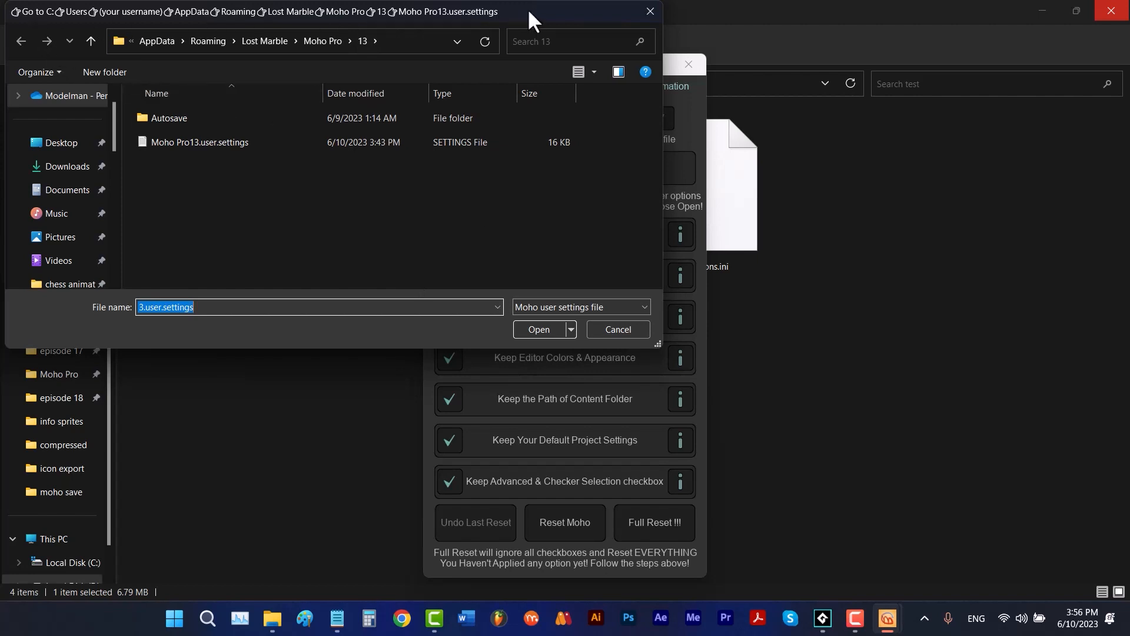
left_click_drag(527, 9, 582, 115)
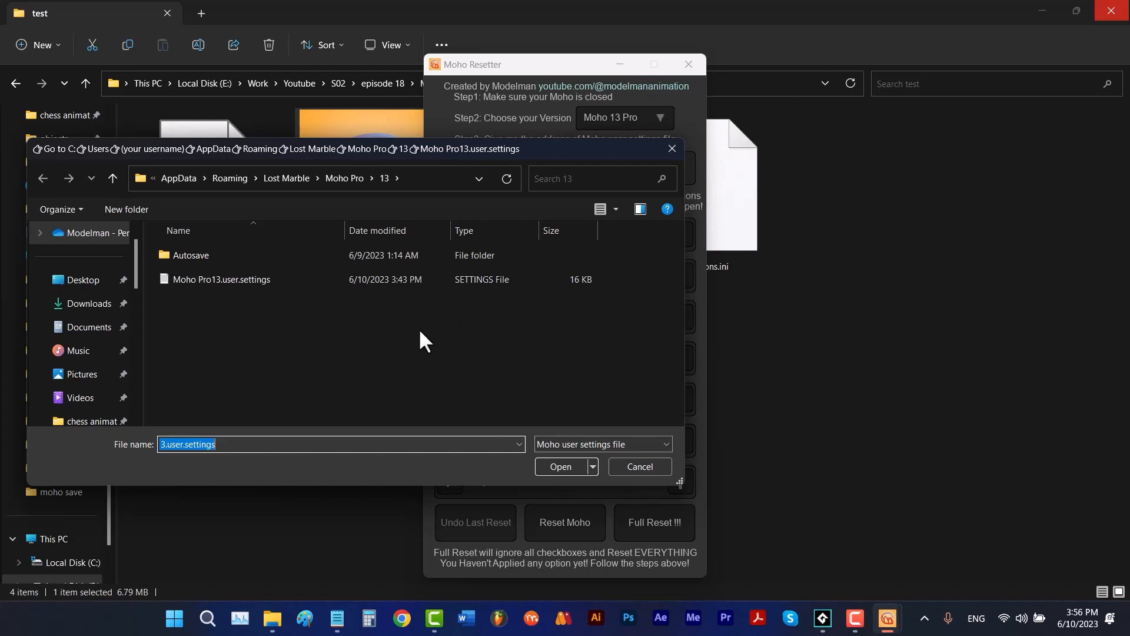
double_click(255, 286)
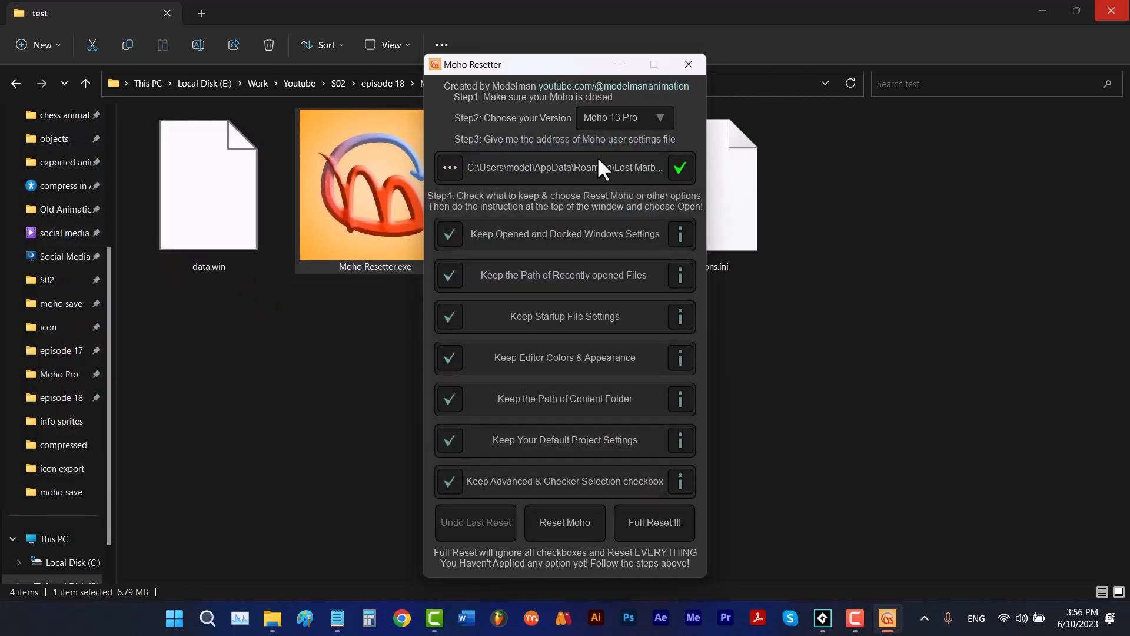
- Switch the version to Moho 13 Debut and try to give it Moho Pro13.user.settings from Lost Marble\Moho Pro\13
left_click(628, 111)
left_click(627, 145)
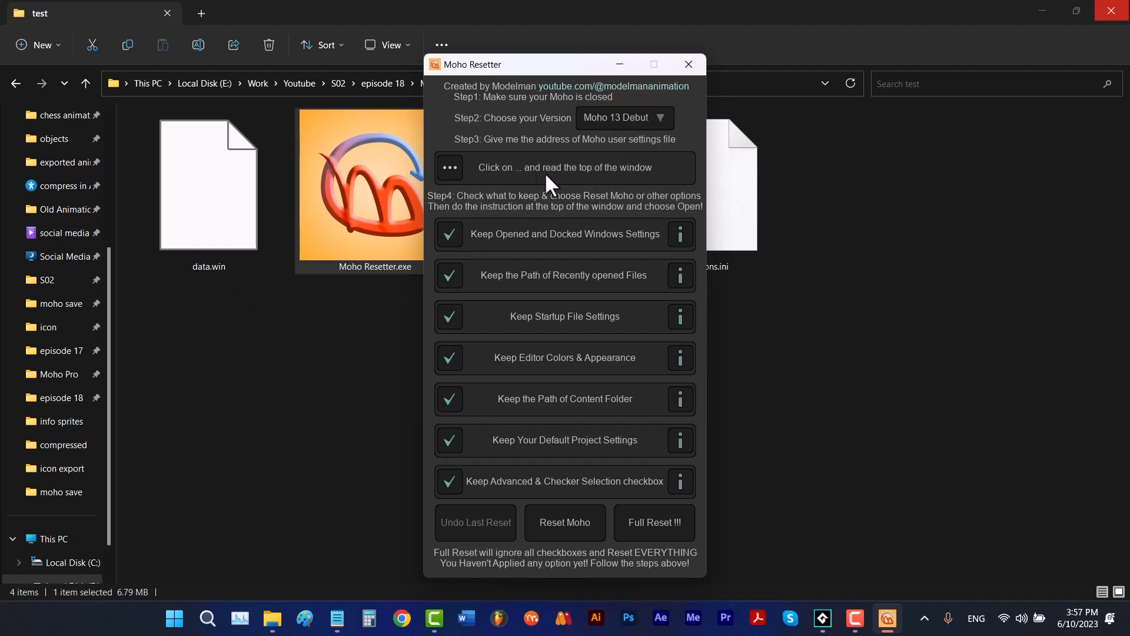
left_click(458, 169)
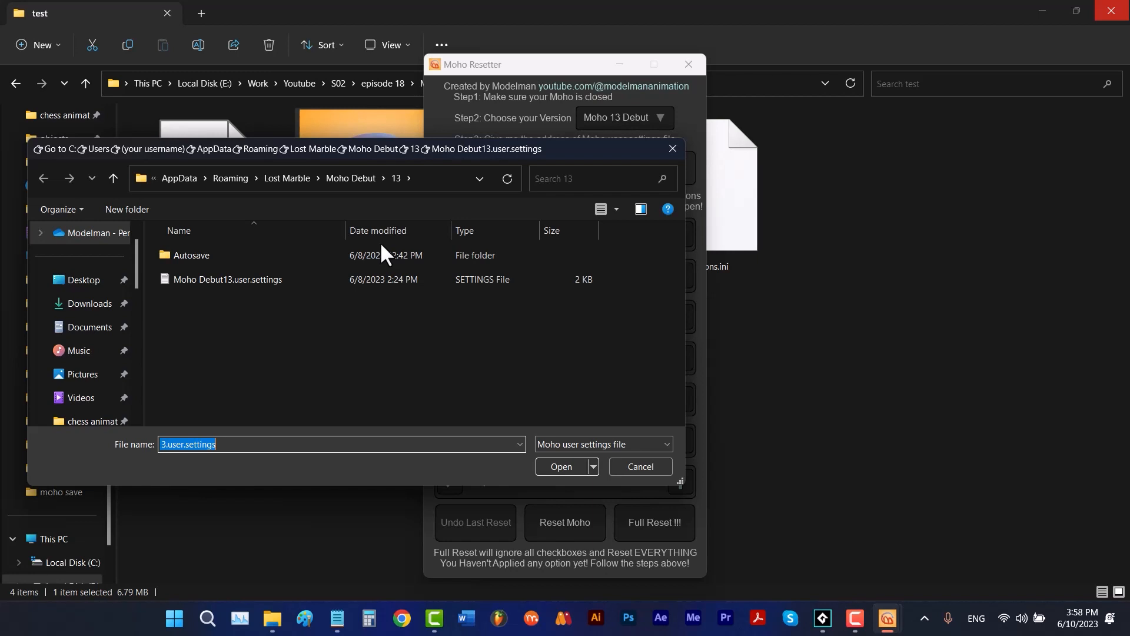
left_click(113, 178)
left_click(114, 177)
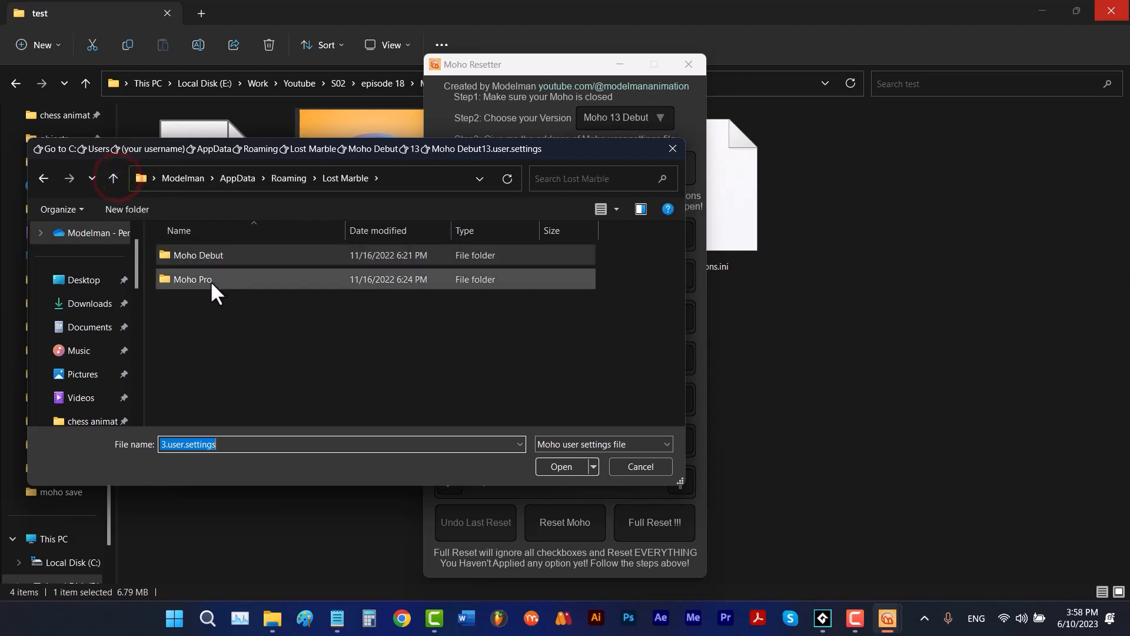
double_click(200, 277)
double_click(203, 256)
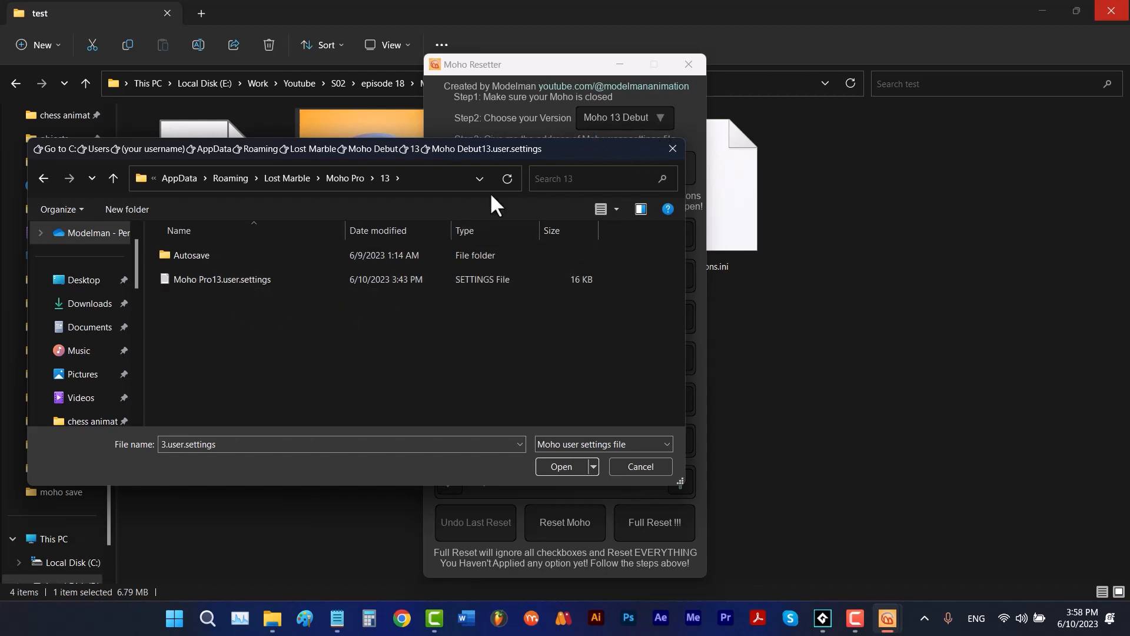
double_click(257, 275)
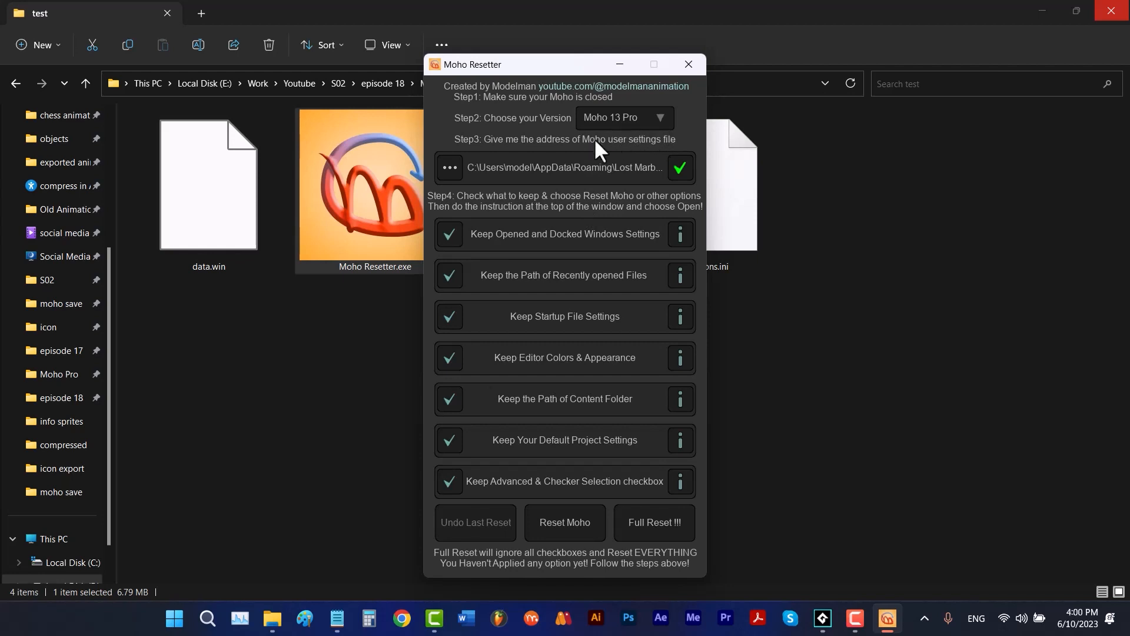
- Browse for the Moho 13 Pro user settings file again, starting from Local Disk (C:) and going through Users to the user's own folder
left_click(453, 167)
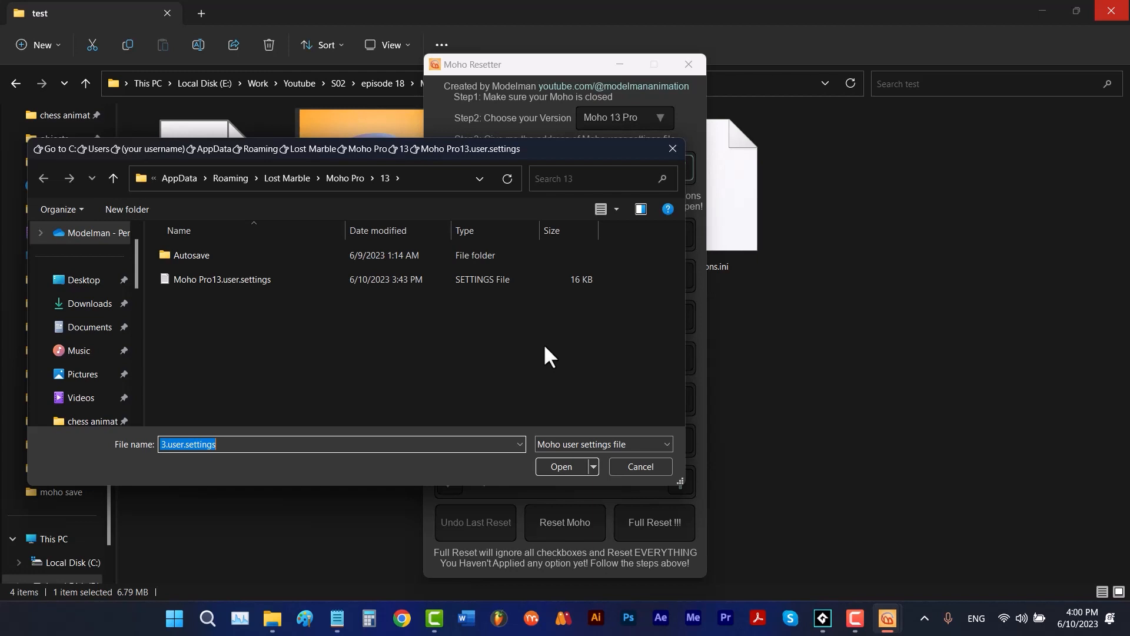
scroll(116, 324, "down", 5)
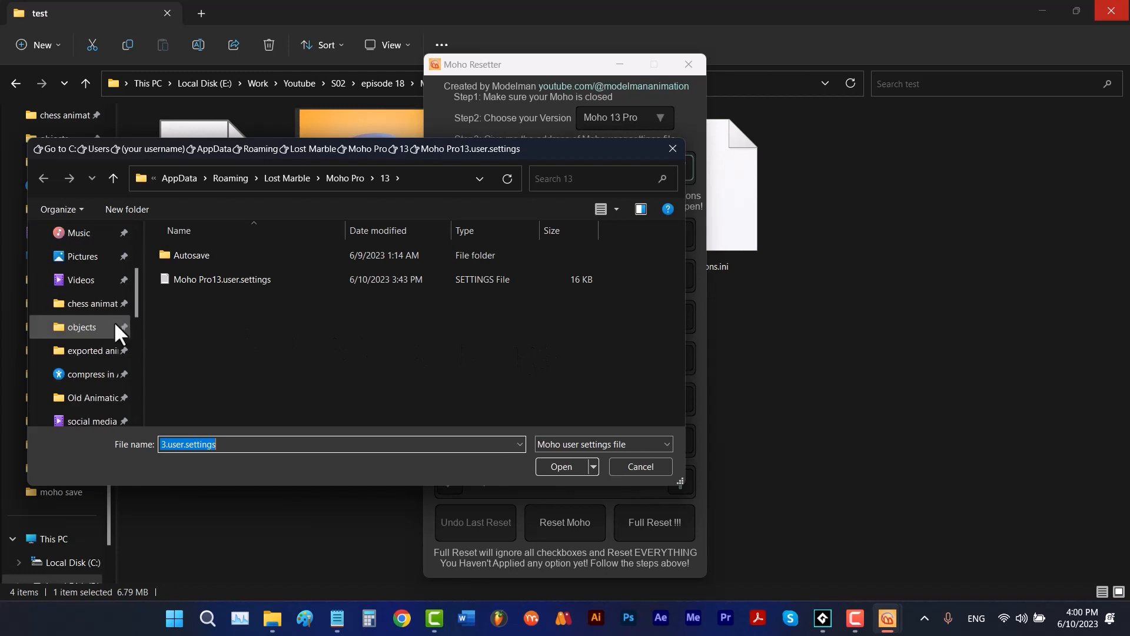
scroll(115, 322, "down", 3)
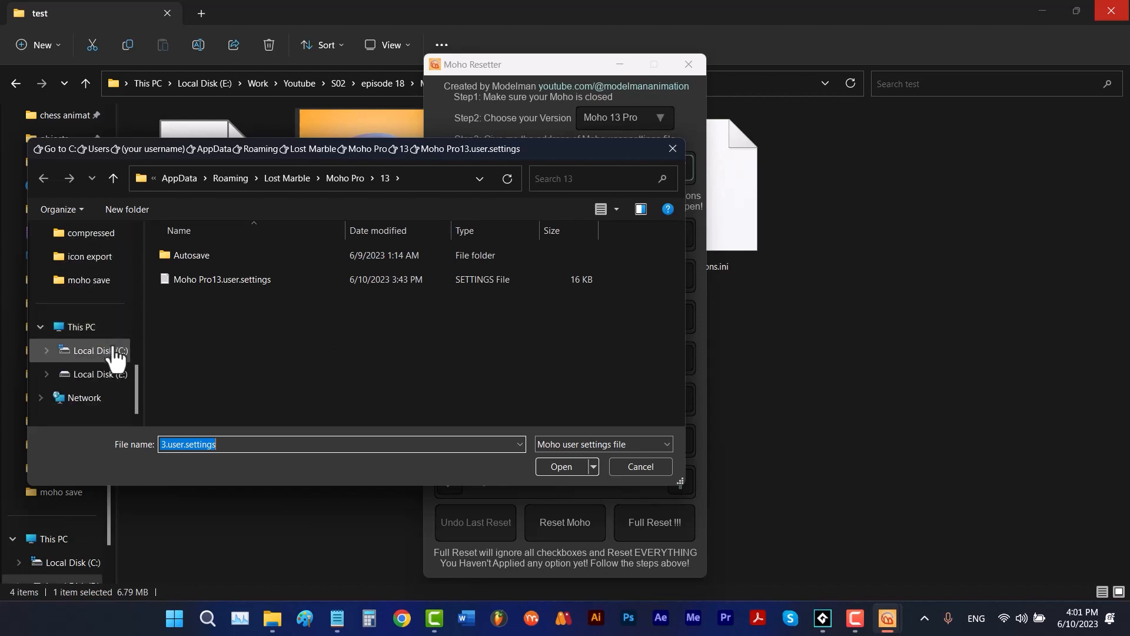
left_click(116, 354)
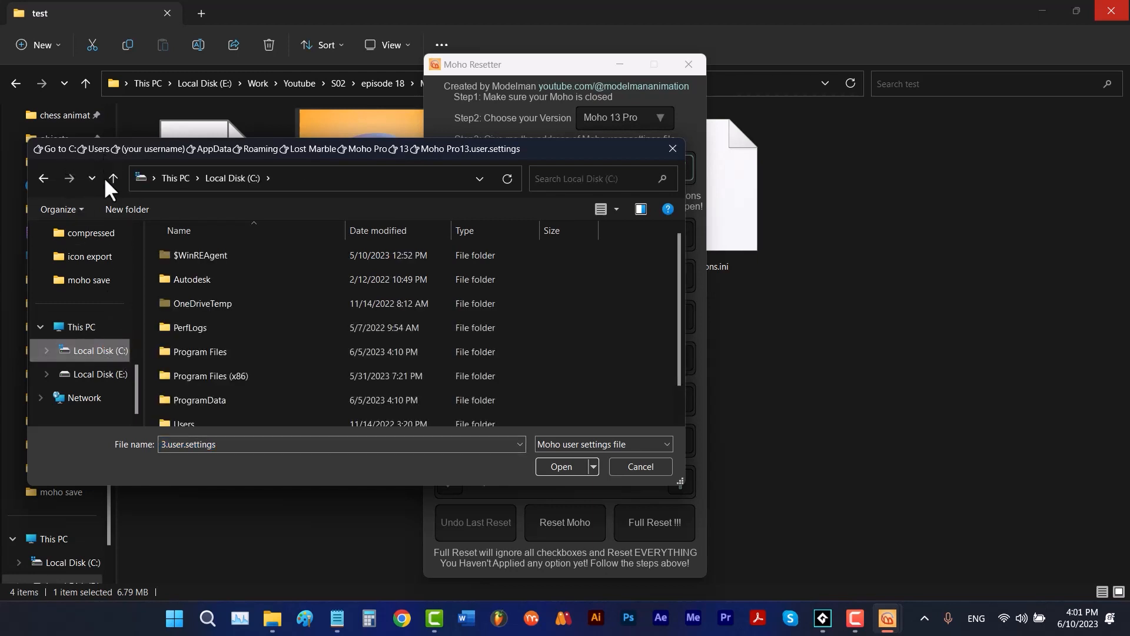
double_click(182, 414)
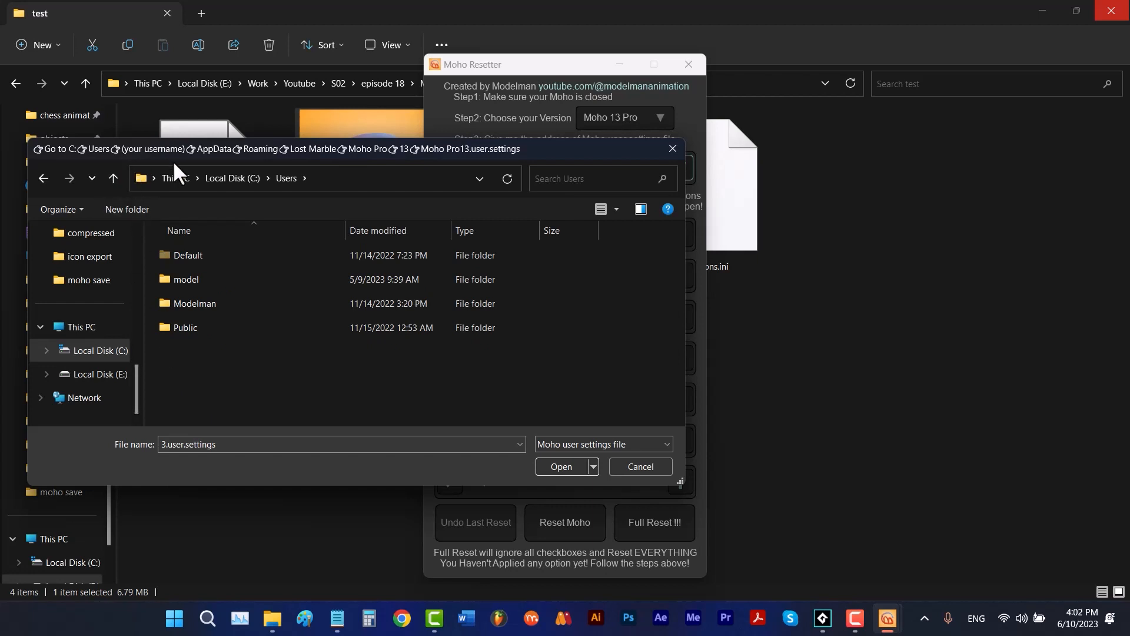
double_click(195, 280)
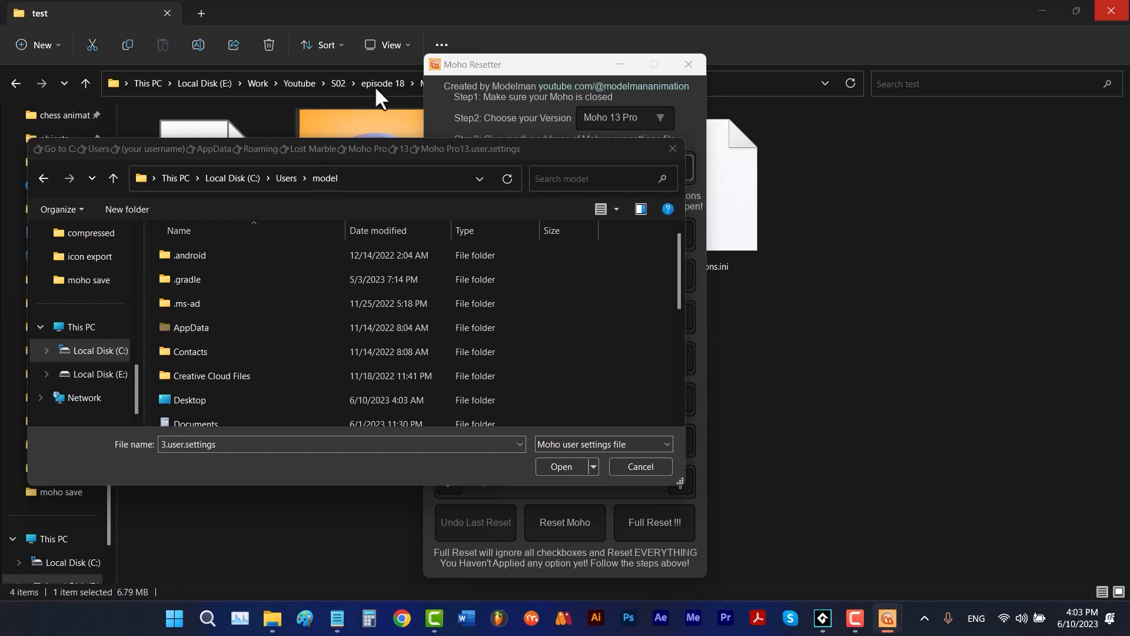
- Check in File Explorer whether hidden items are set to show, and return to Moho Resetter's file selection dialog
left_click(398, 48)
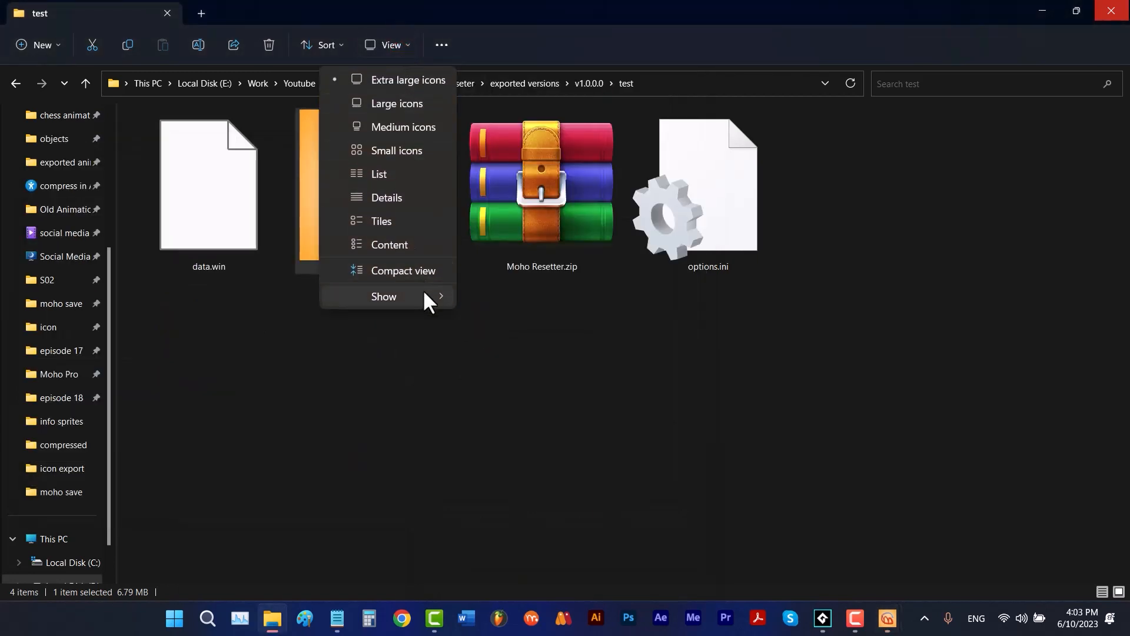
mouse_move(423, 290)
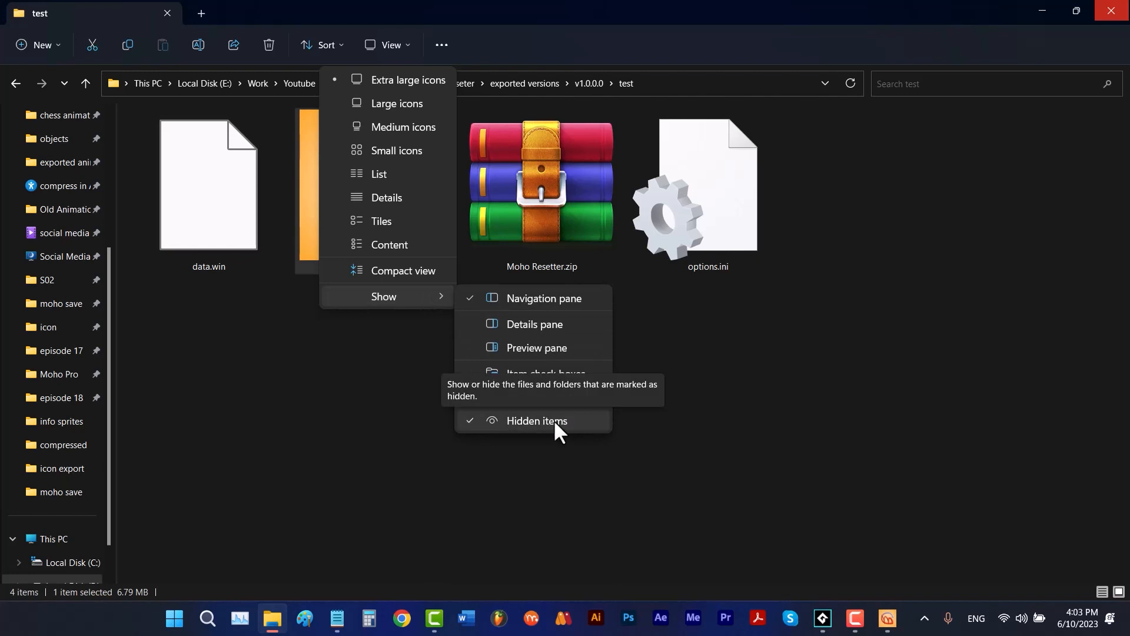
left_click(887, 618)
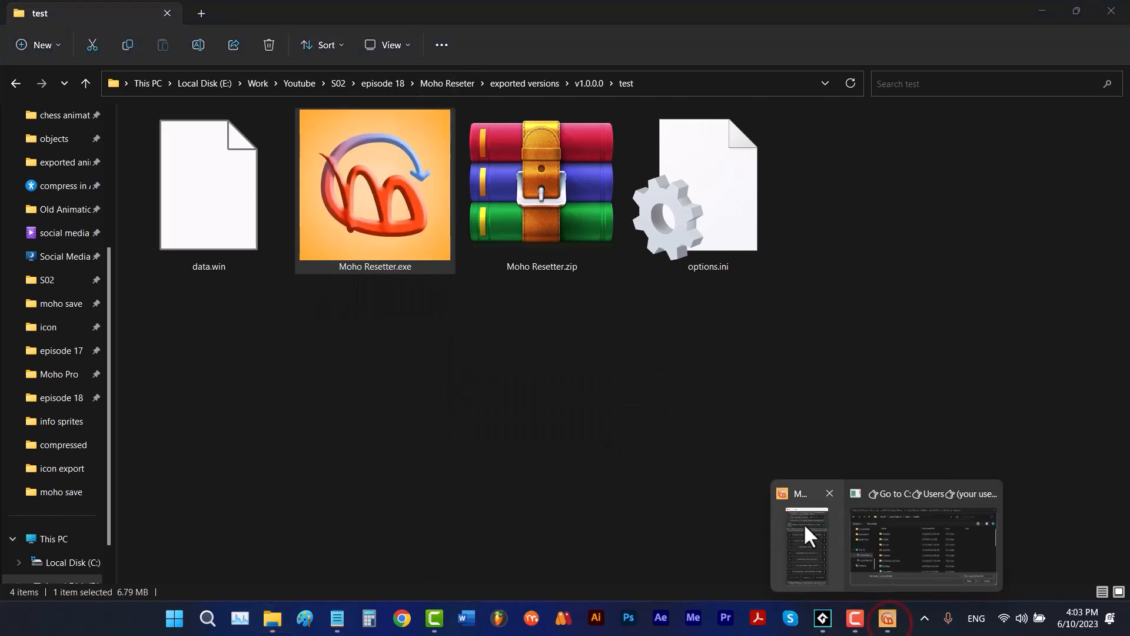
left_click(804, 524)
mouse_move(887, 619)
left_click(901, 577)
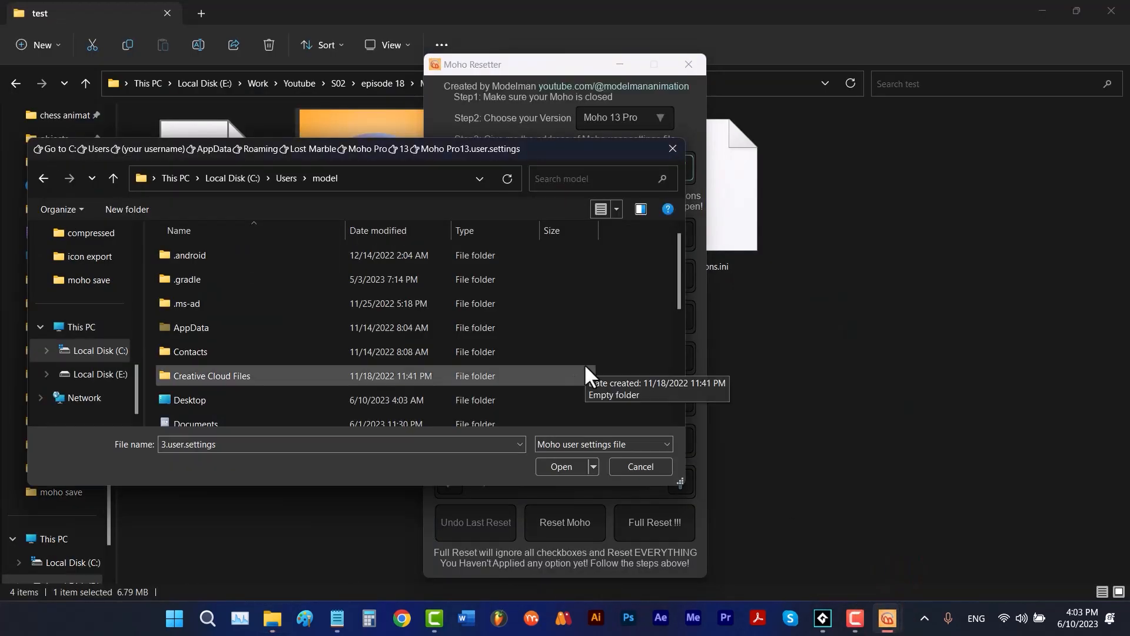
- Go through AppData, Roaming, Lost Marble, Moho Pro and 13, and open Moho Pro13.user.settings as the user settings file
double_click(253, 325)
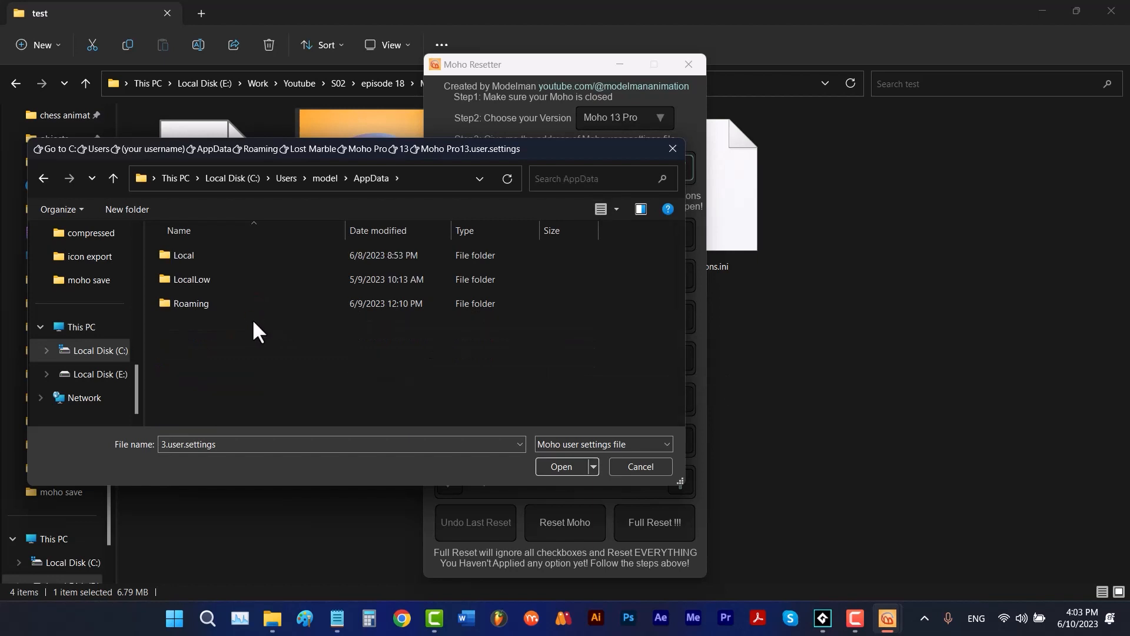
double_click(242, 303)
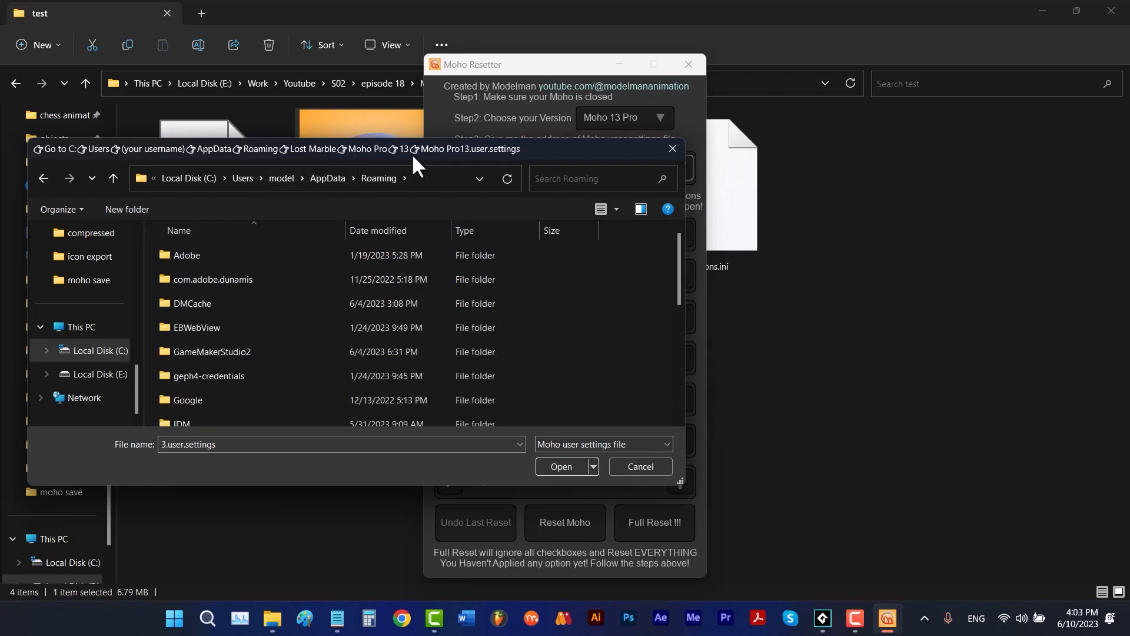
scroll(270, 328, "down", 1)
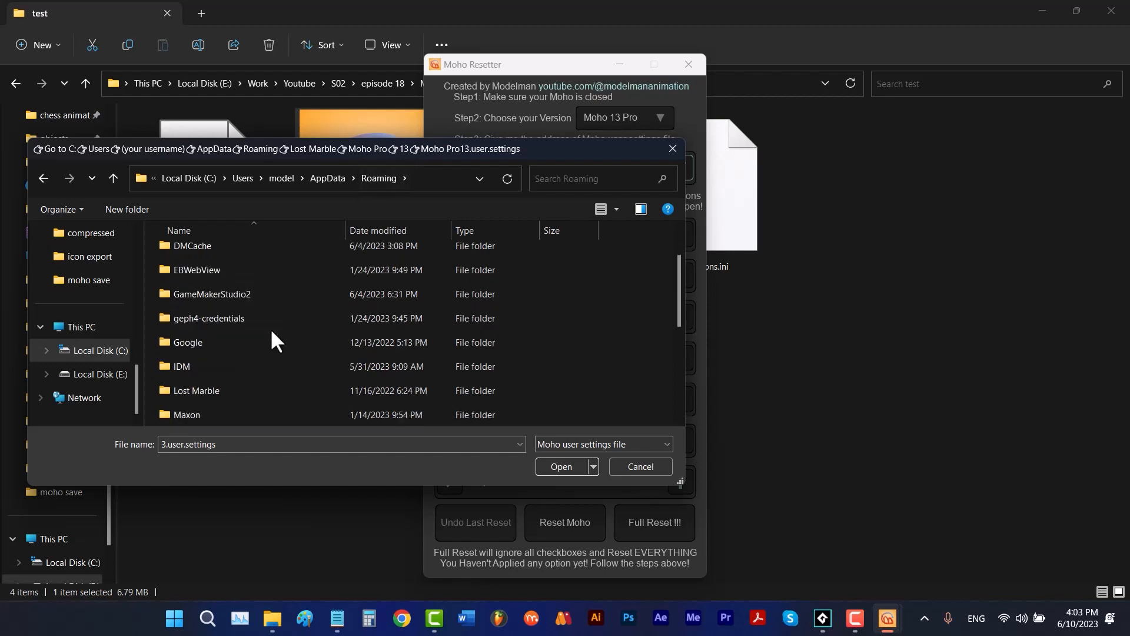
double_click(208, 389)
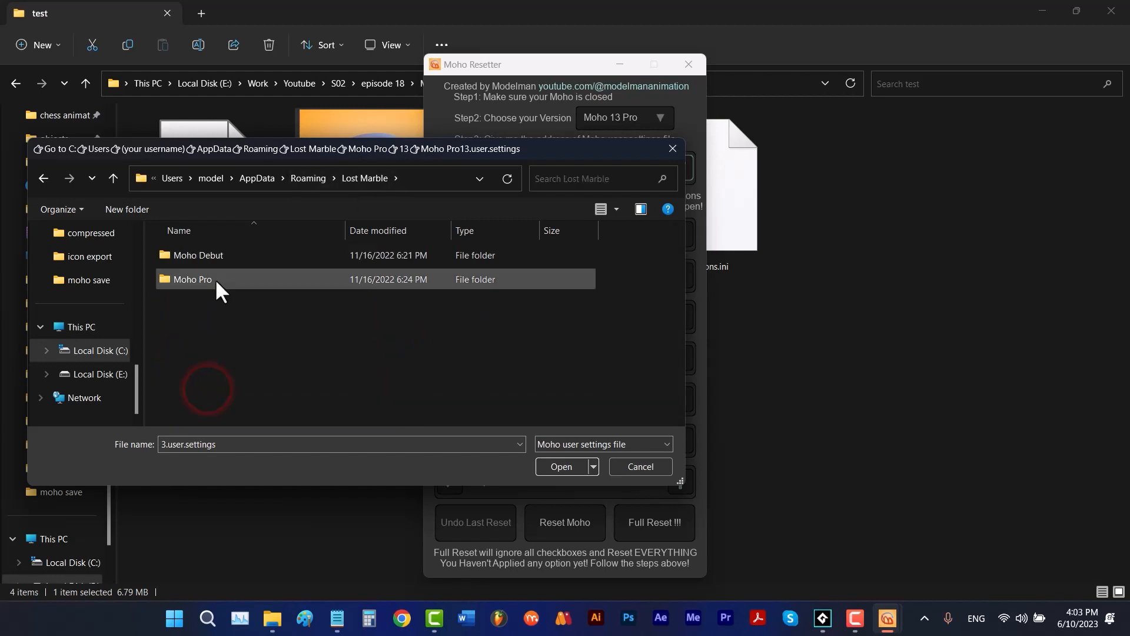
double_click(214, 278)
double_click(206, 256)
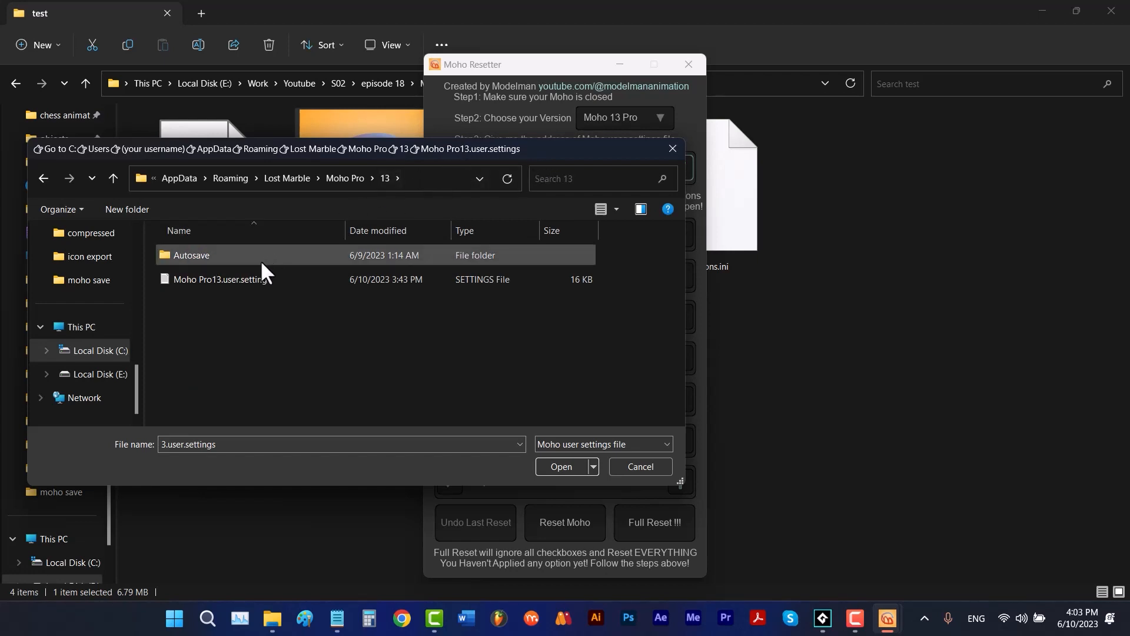
left_click(252, 277)
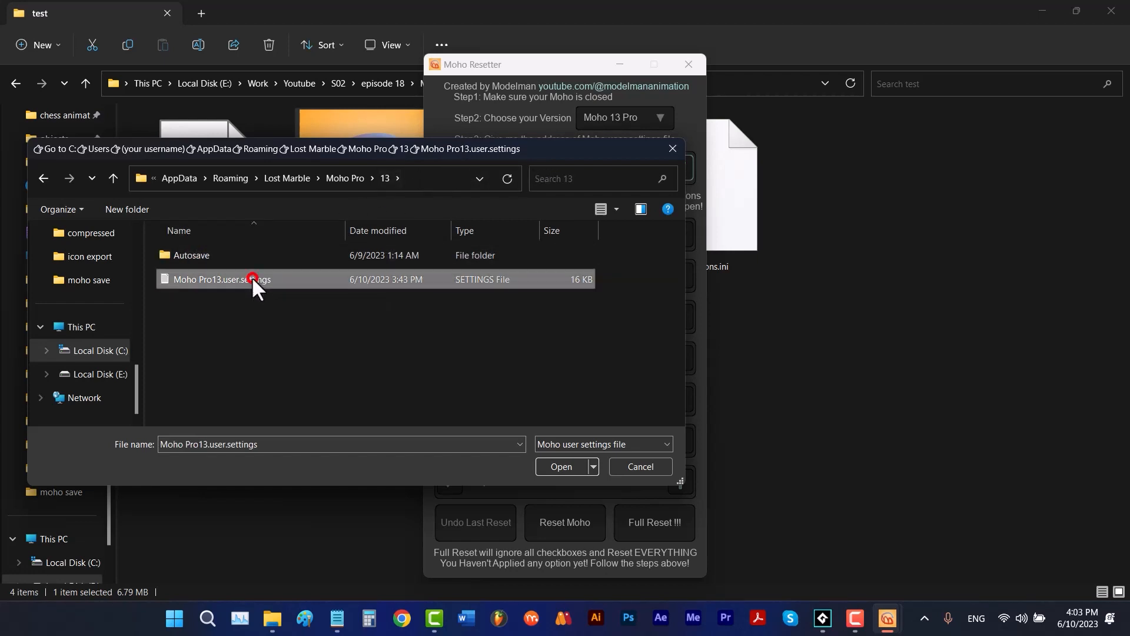
left_click(550, 462)
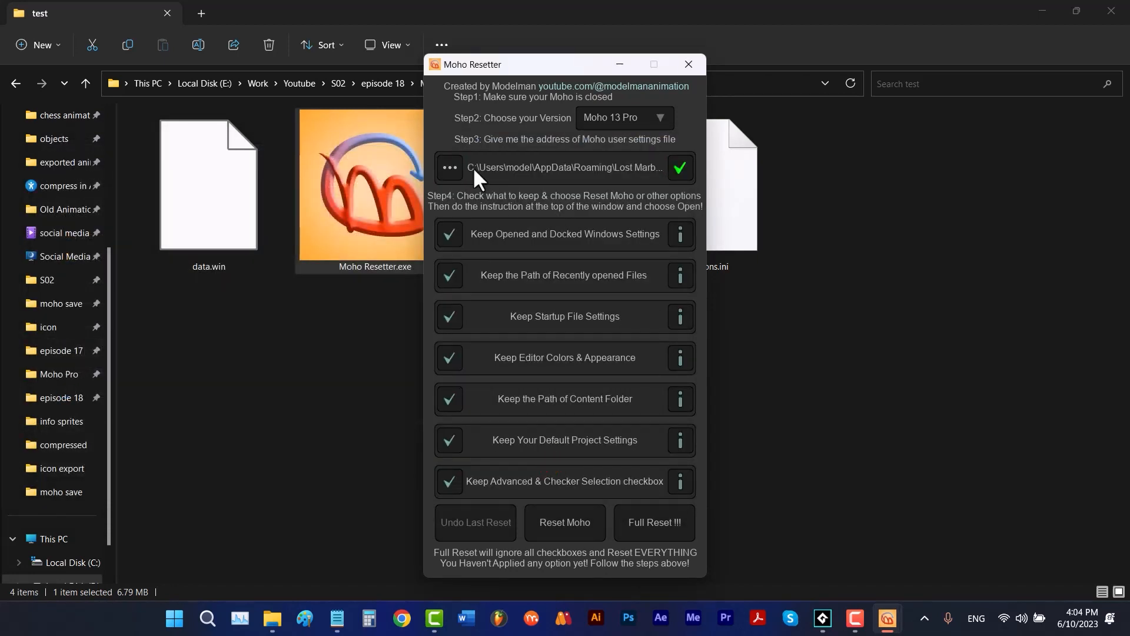
- Browse for the user settings file again and go straight to the Roaming folder using the path %appdata%
left_click(455, 165)
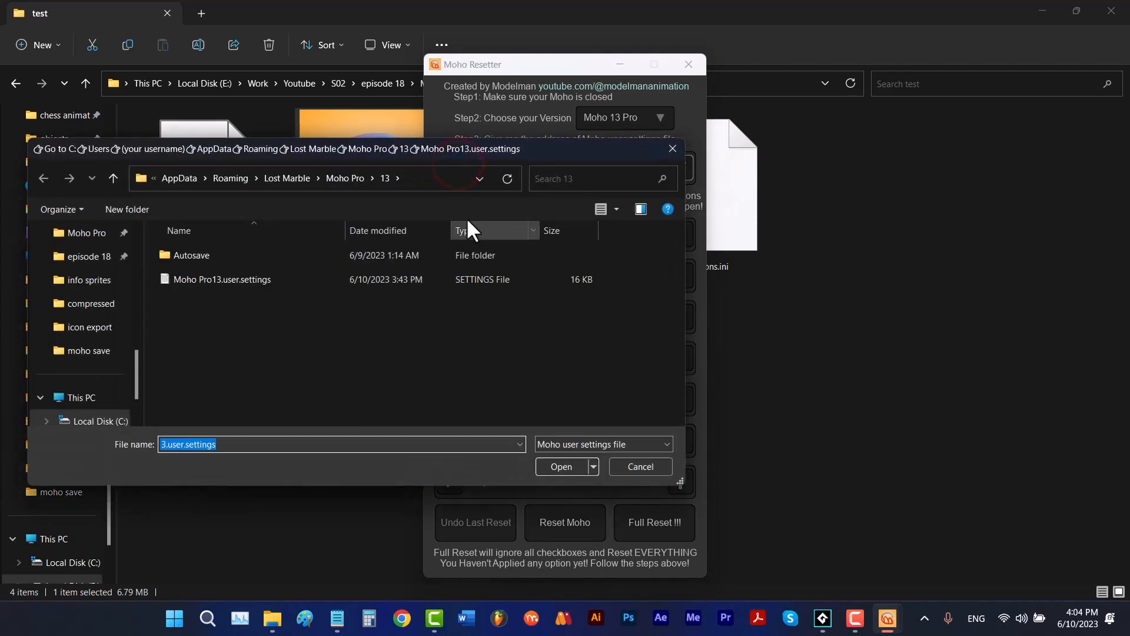
left_click(424, 179)
type("%")
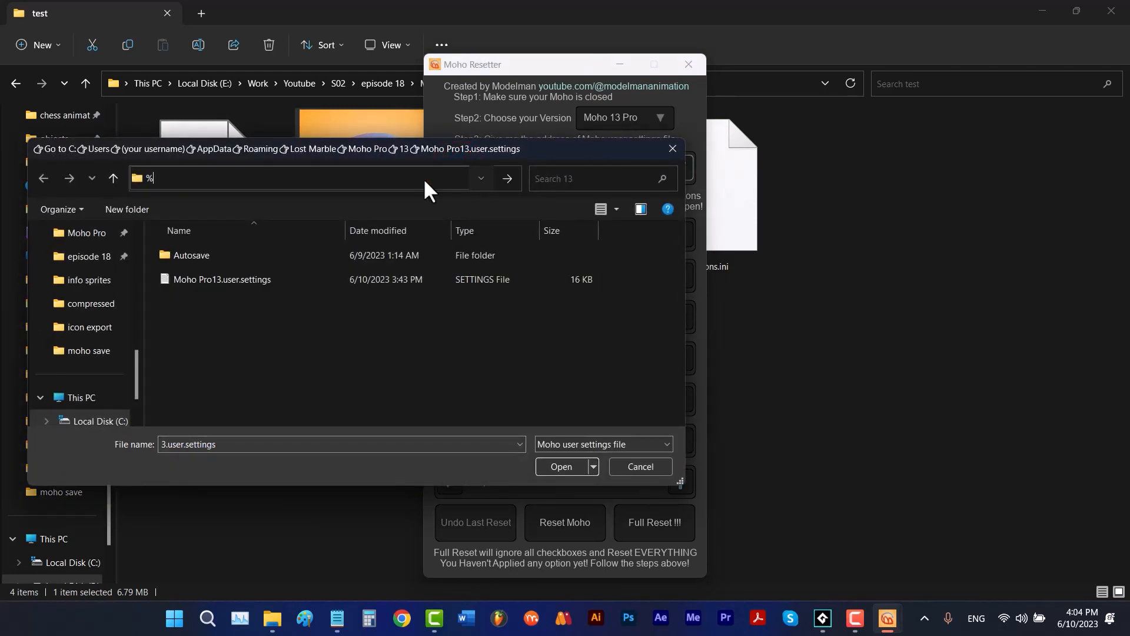
type("appdata%")
key("Return")
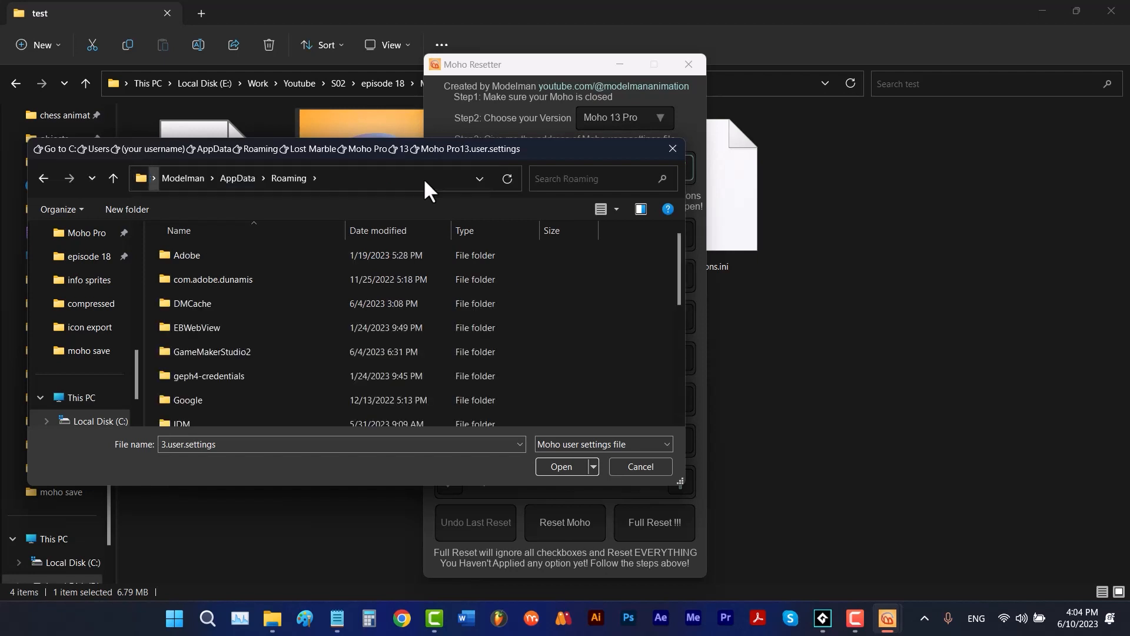
- From the Roaming folder, go into Lost Marble\Moho Pro\13 and open Moho Pro13.user.settings
left_click(417, 180)
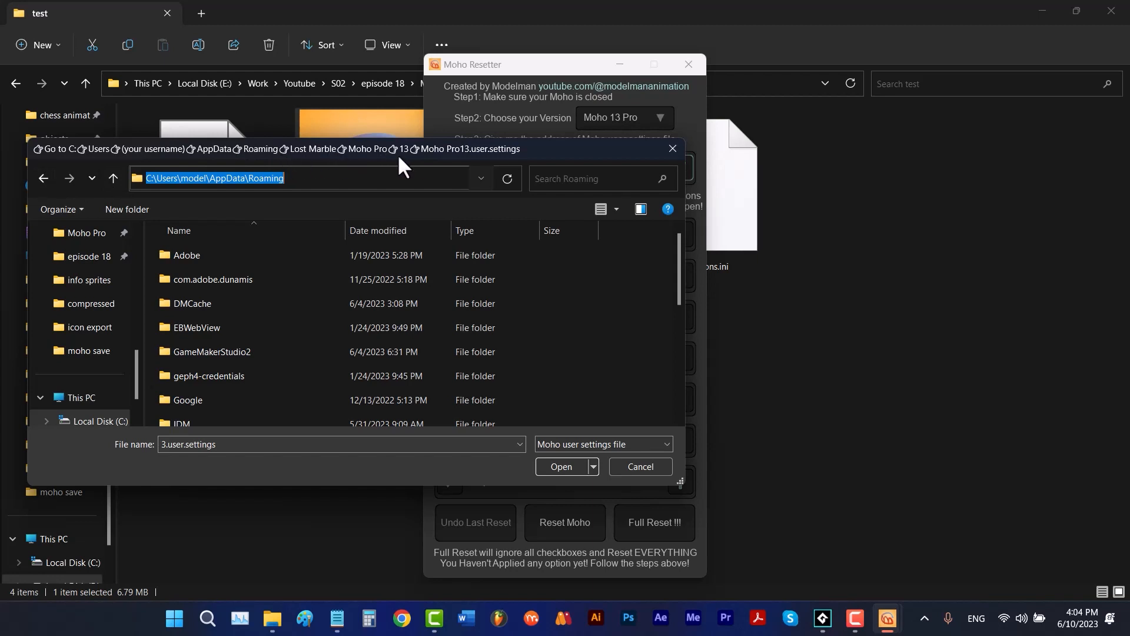
scroll(272, 373, "down", 1)
double_click(234, 391)
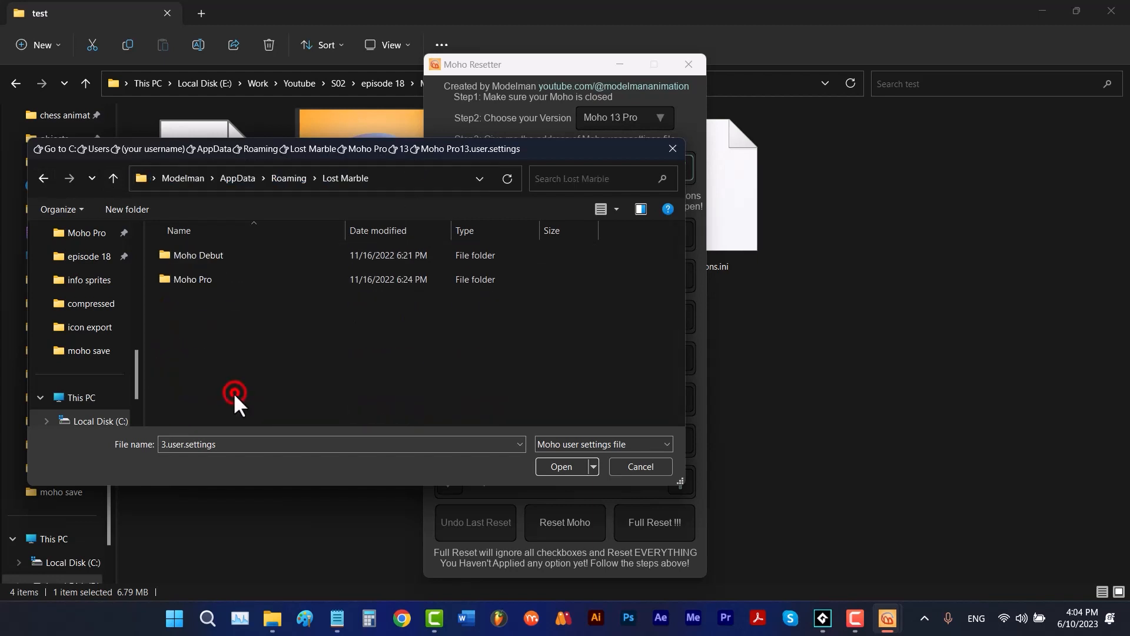
double_click(228, 274)
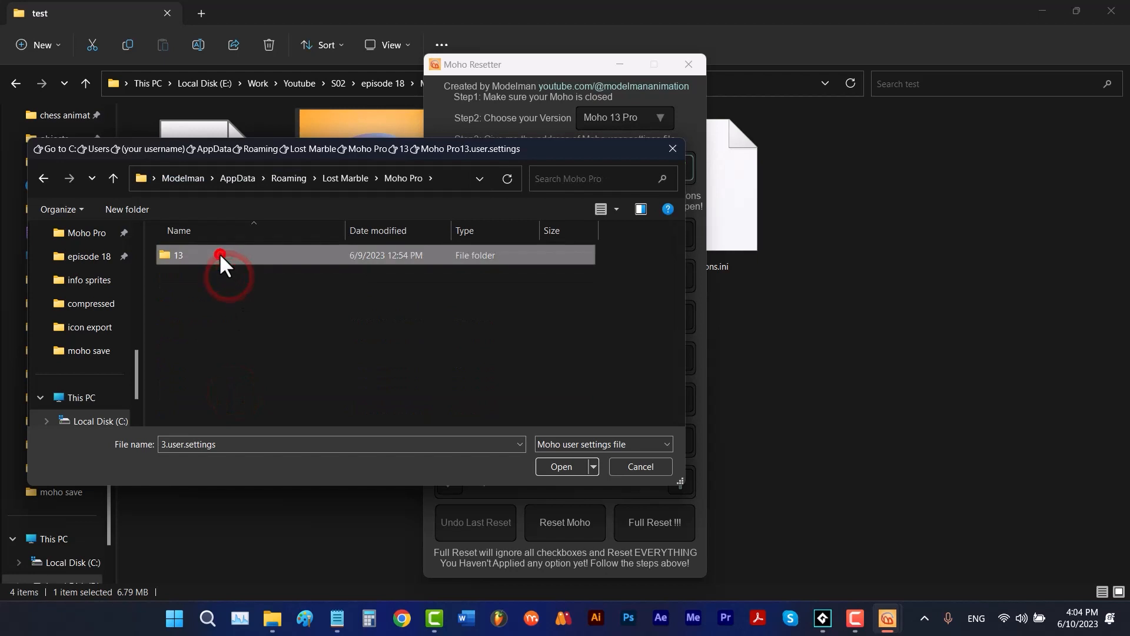
double_click(219, 254)
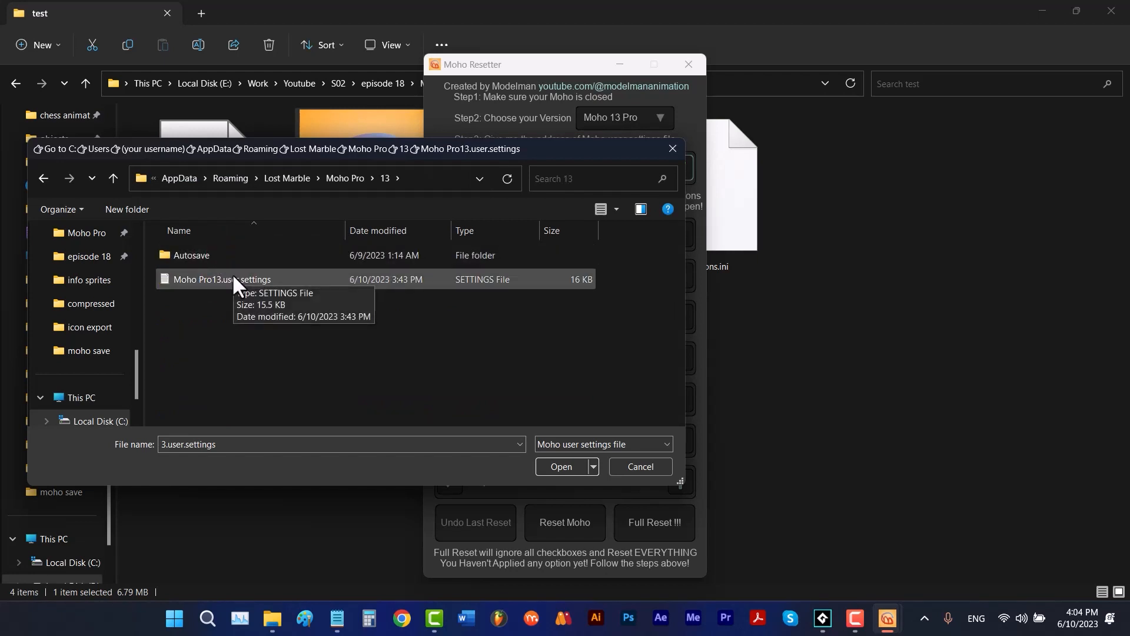
double_click(232, 273)
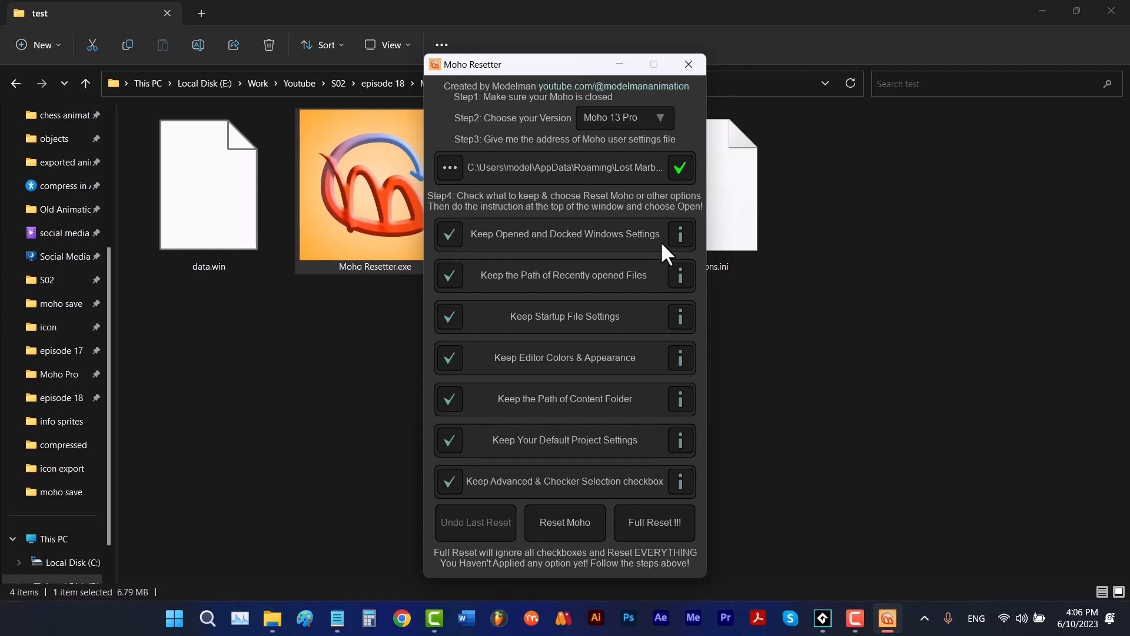
- View the information on the Keep Opened and Docked Windows Settings option, and switch to Moho
left_click(679, 237)
left_click(679, 233)
left_click(531, 618)
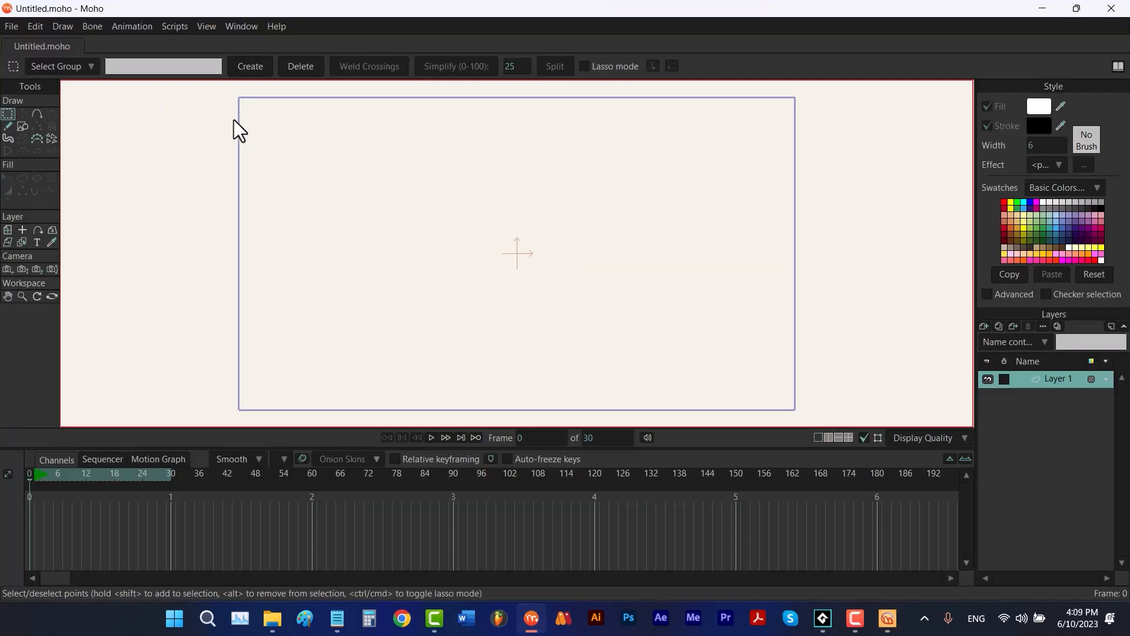
- Hide Moho's Style window and show it again
left_click(244, 26)
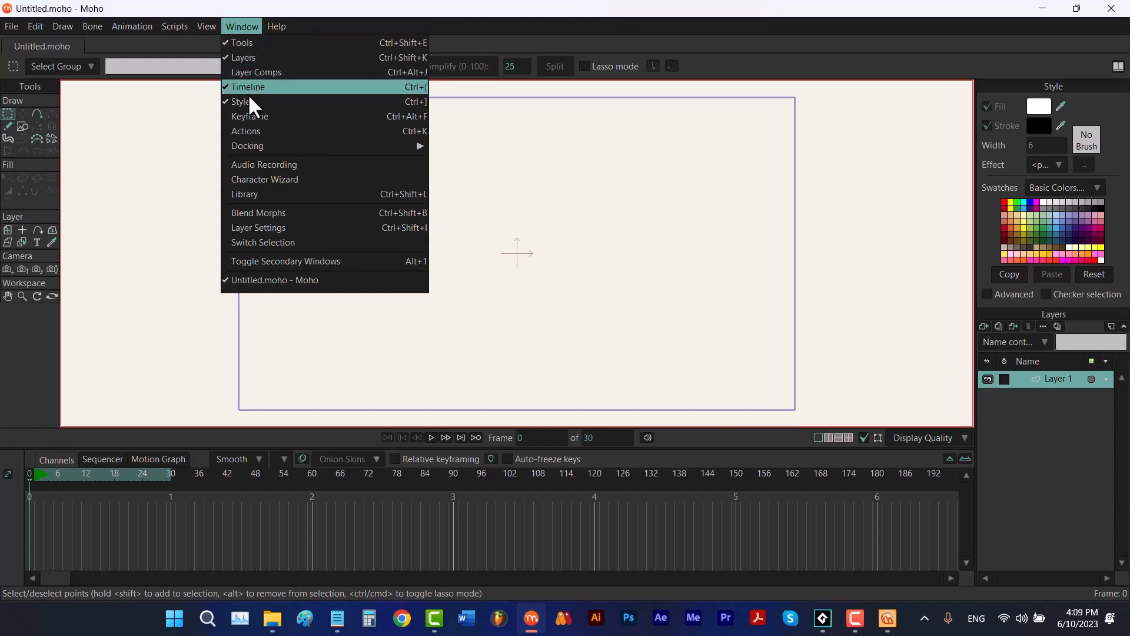
left_click(248, 101)
left_click(240, 27)
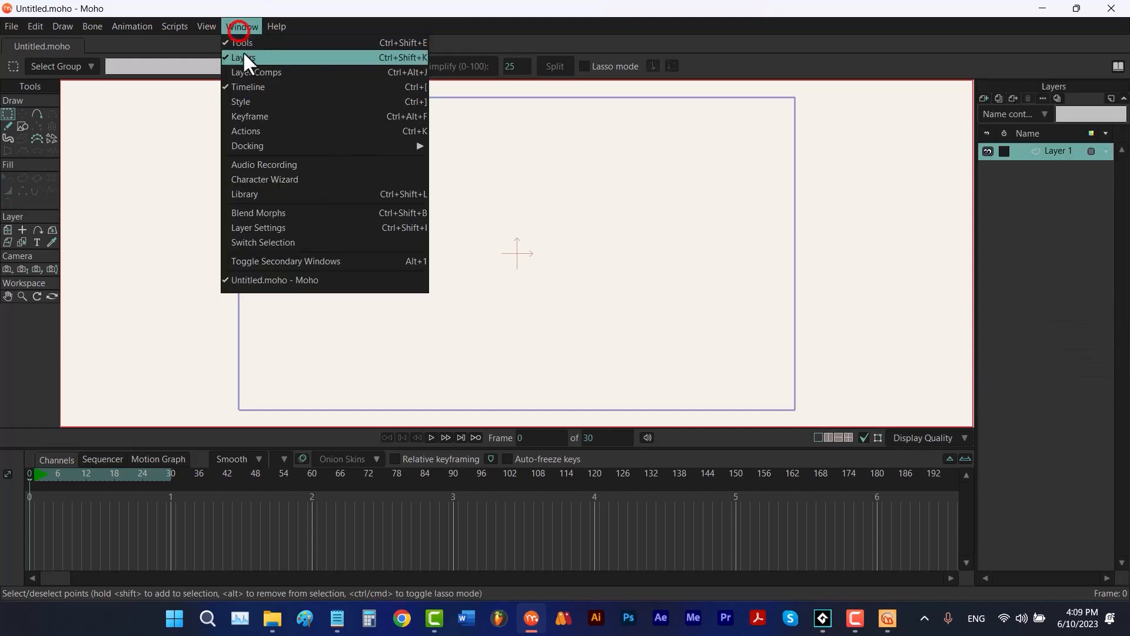
left_click(276, 101)
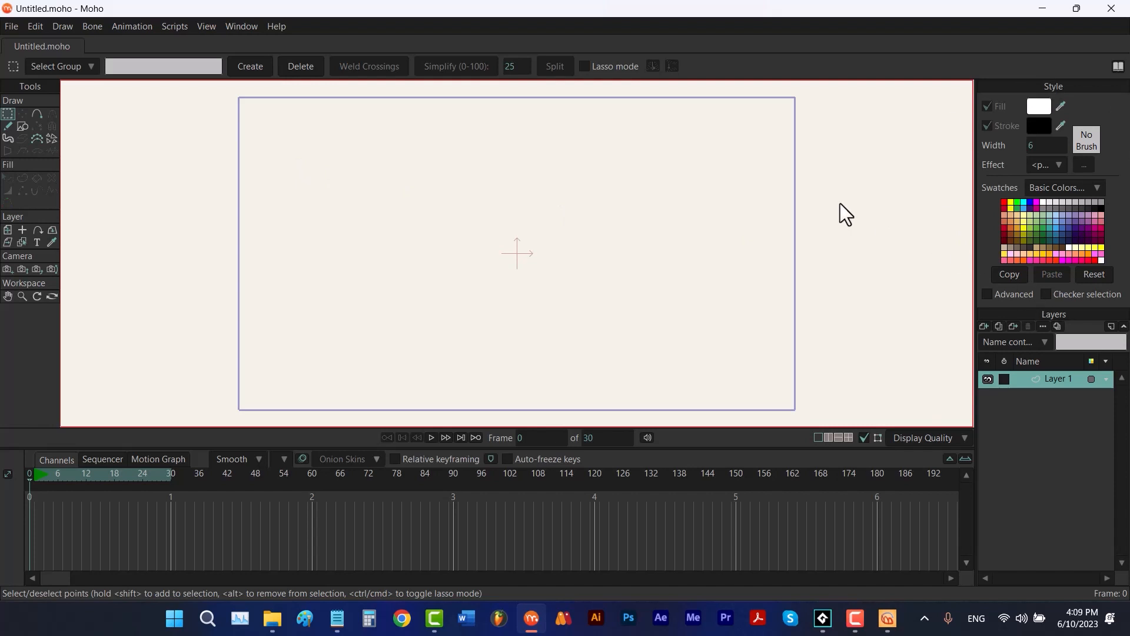
- Undock the Style window, move it over the canvas, and dock it again
left_click(245, 28)
mouse_move(394, 147)
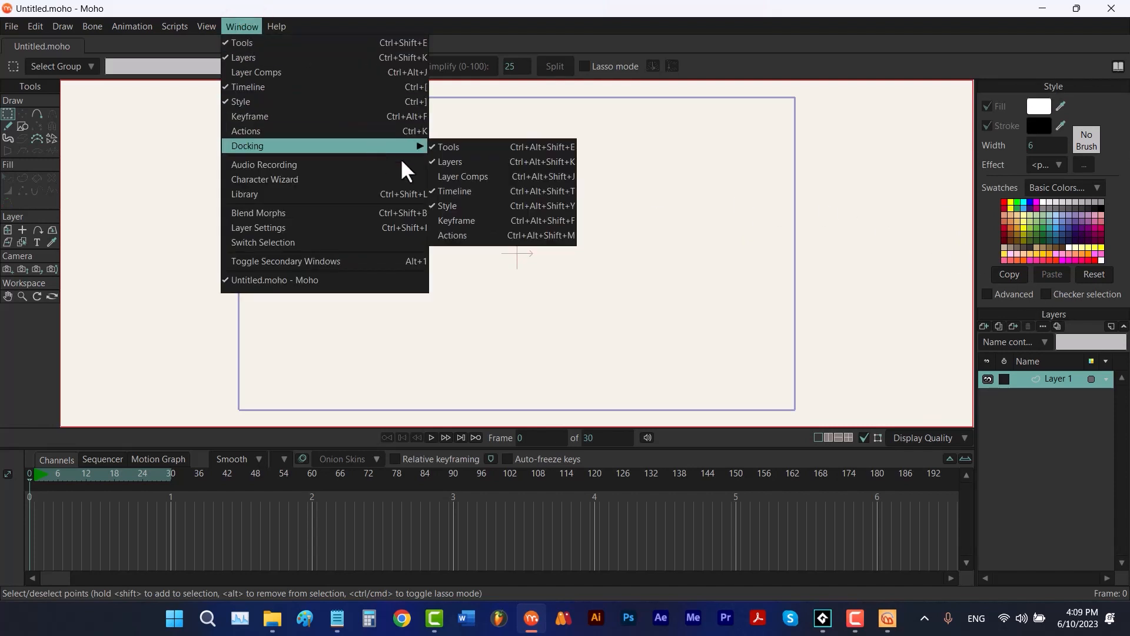
left_click(471, 206)
left_click_drag(439, 13, 560, 160)
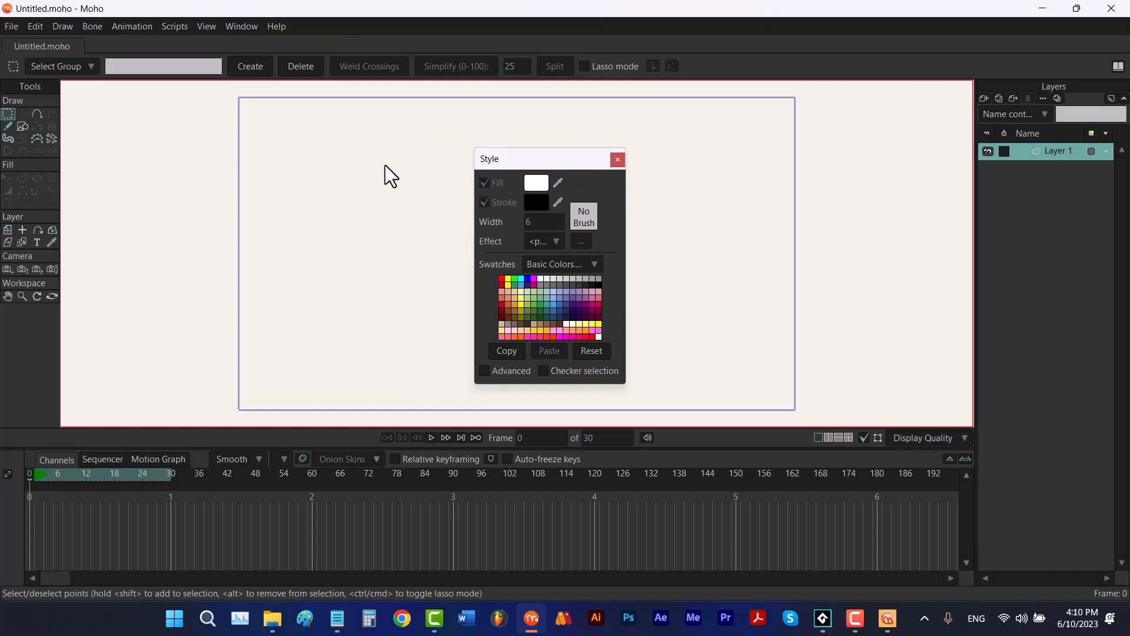
left_click(243, 26)
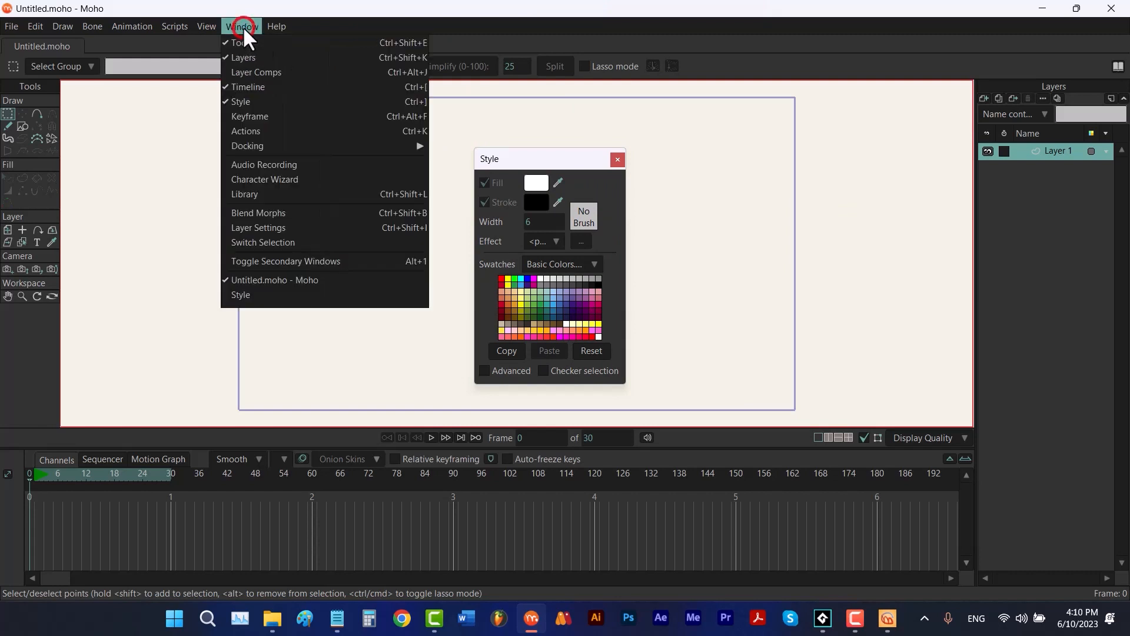
mouse_move(381, 145)
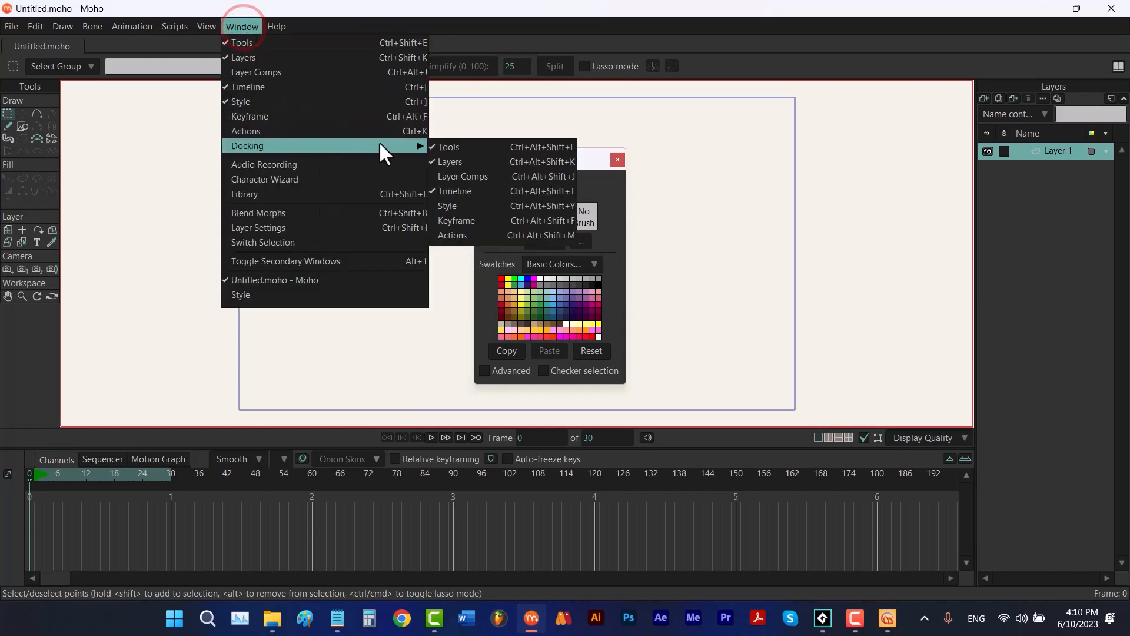
left_click(471, 206)
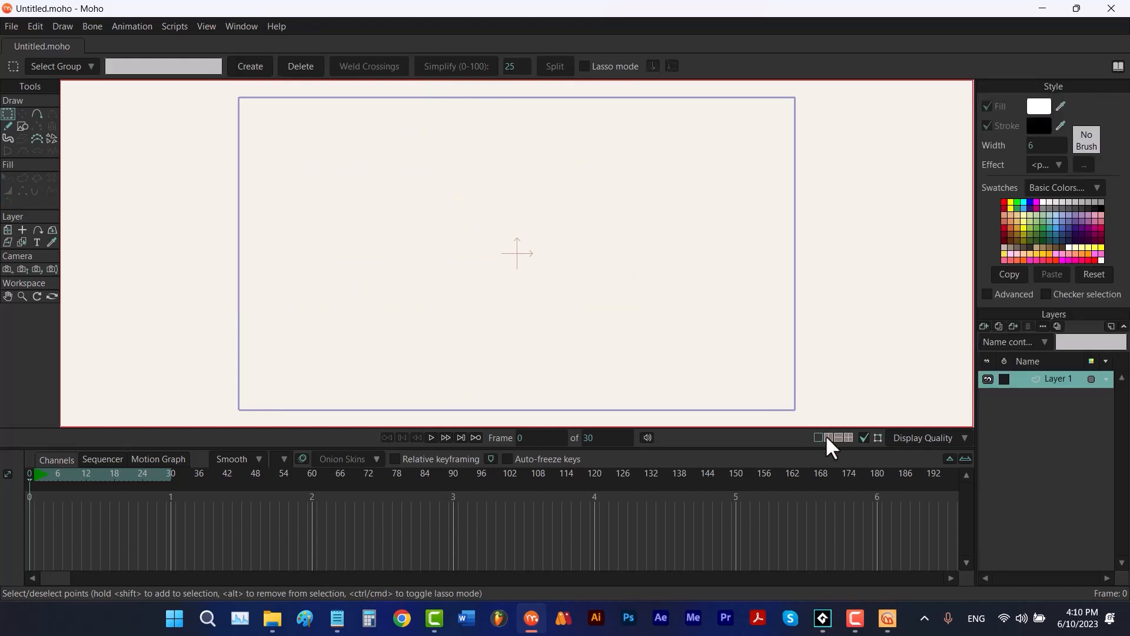
- Compare Moho Resetter's Keep the Path of Recently opened Files option with the recent files list in Moho
left_click(887, 617)
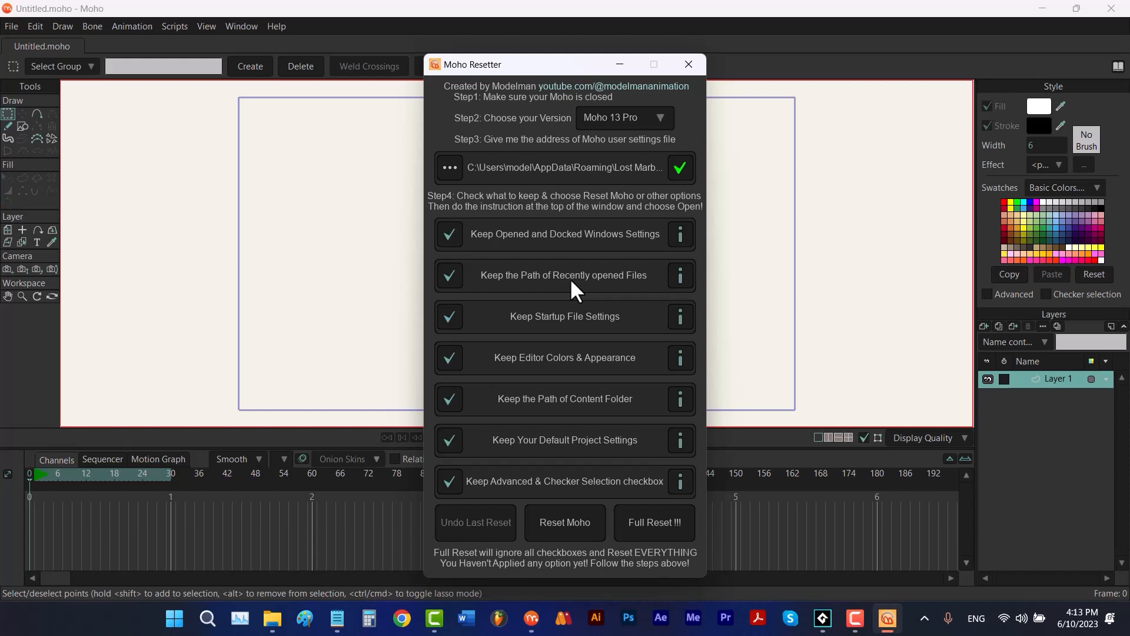
left_click(11, 24)
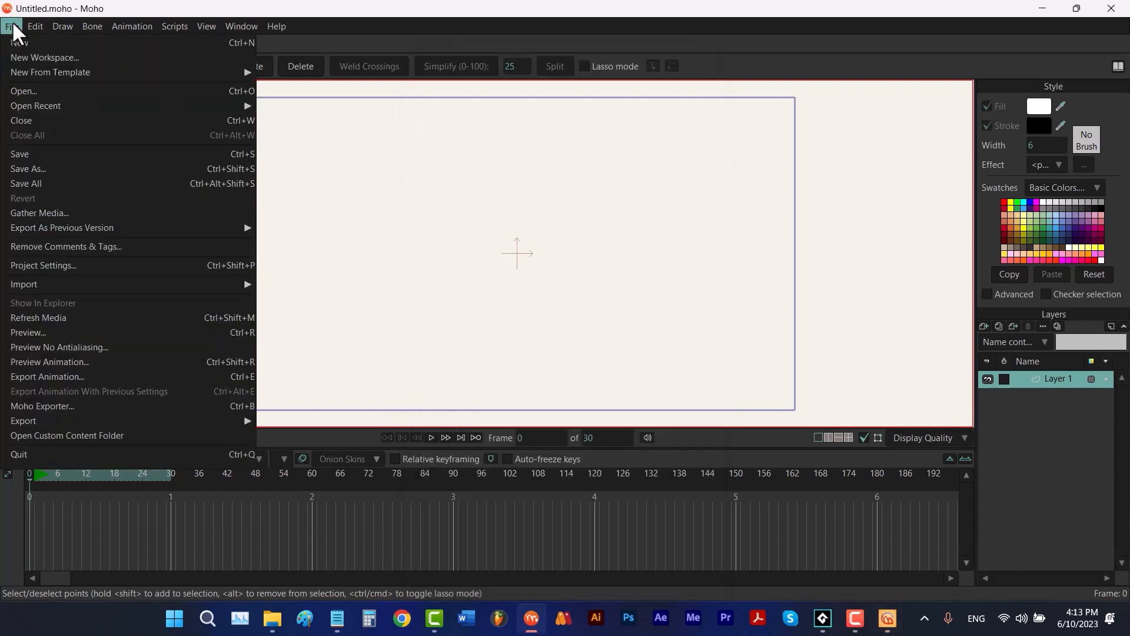
mouse_move(222, 109)
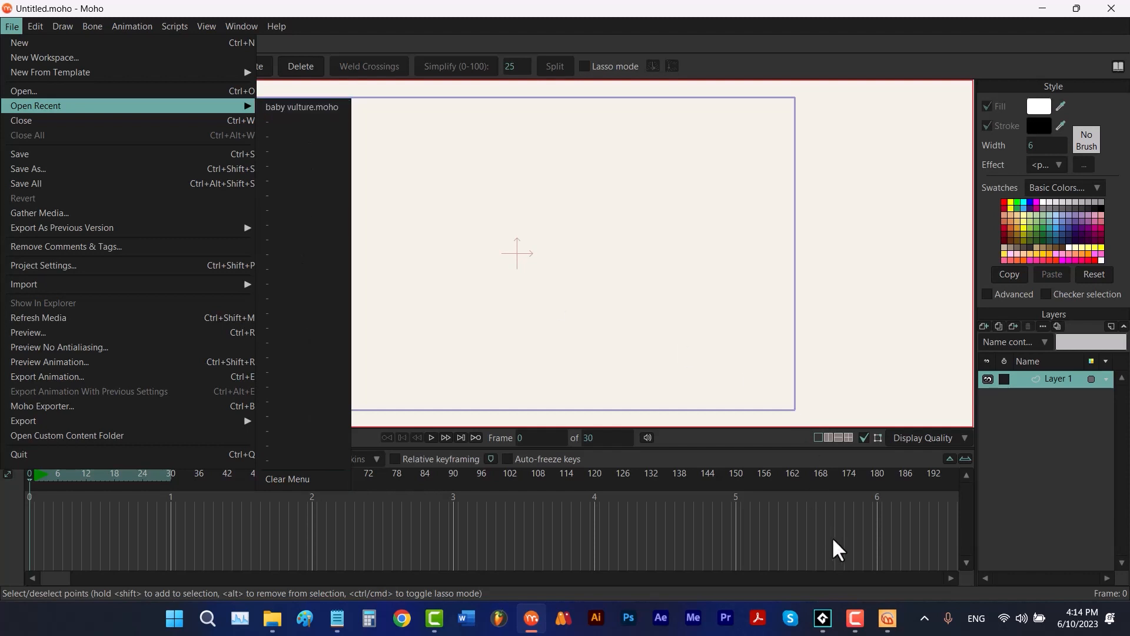
left_click(888, 618)
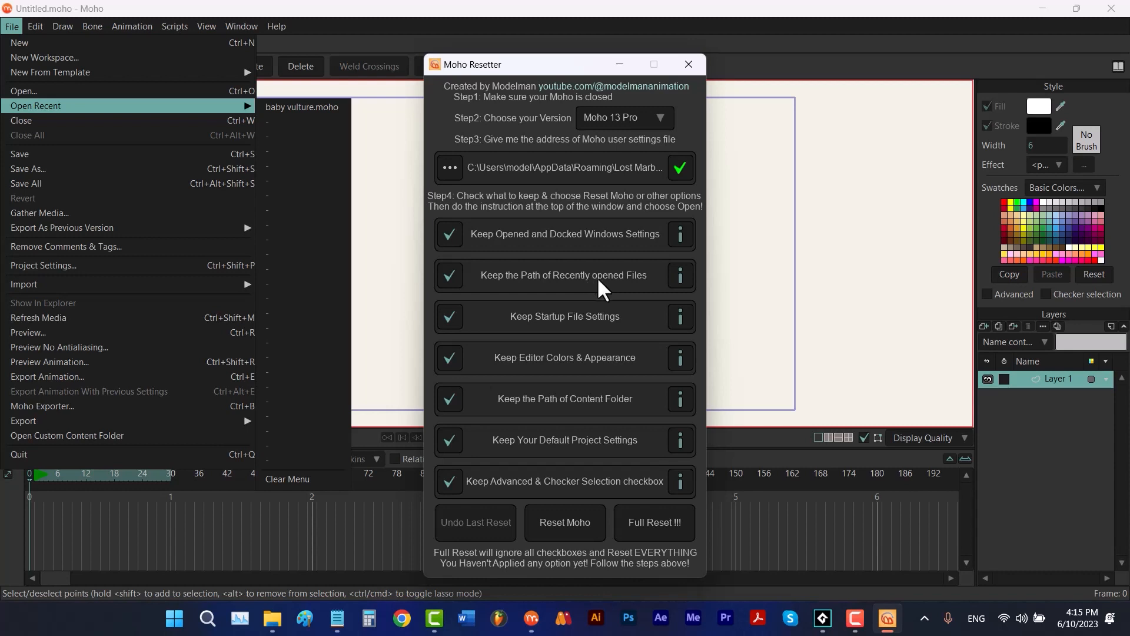
- Examine the Startup file choices in Moho's general preferences, and return to Moho Resetter's Keep Startup File Settings option
mouse_move(682, 278)
mouse_move(35, 26)
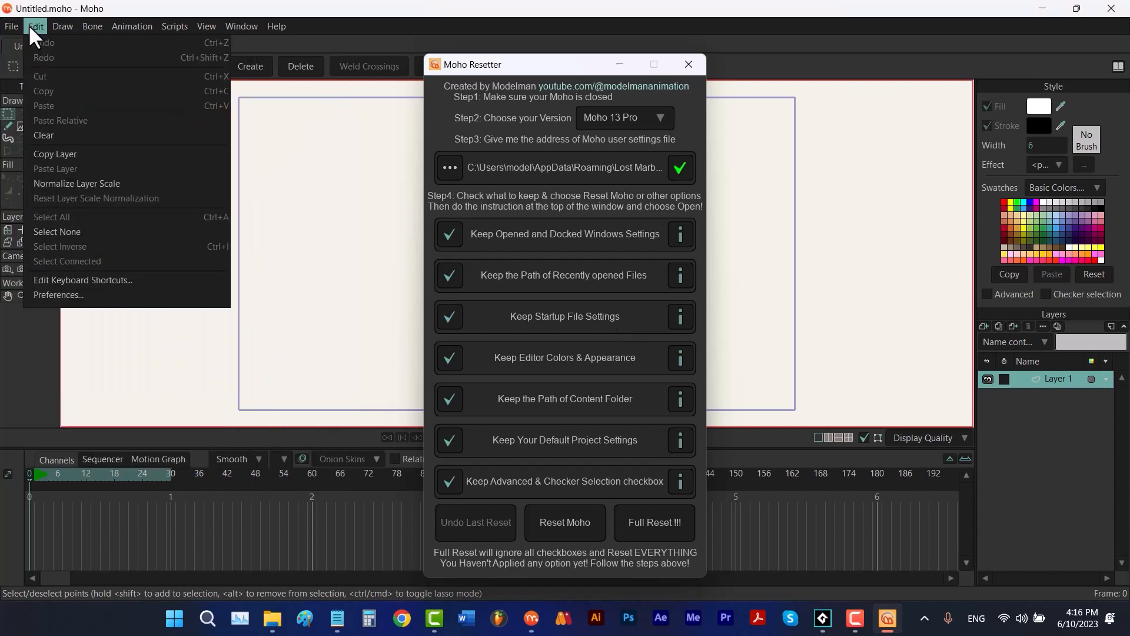
left_click(93, 295)
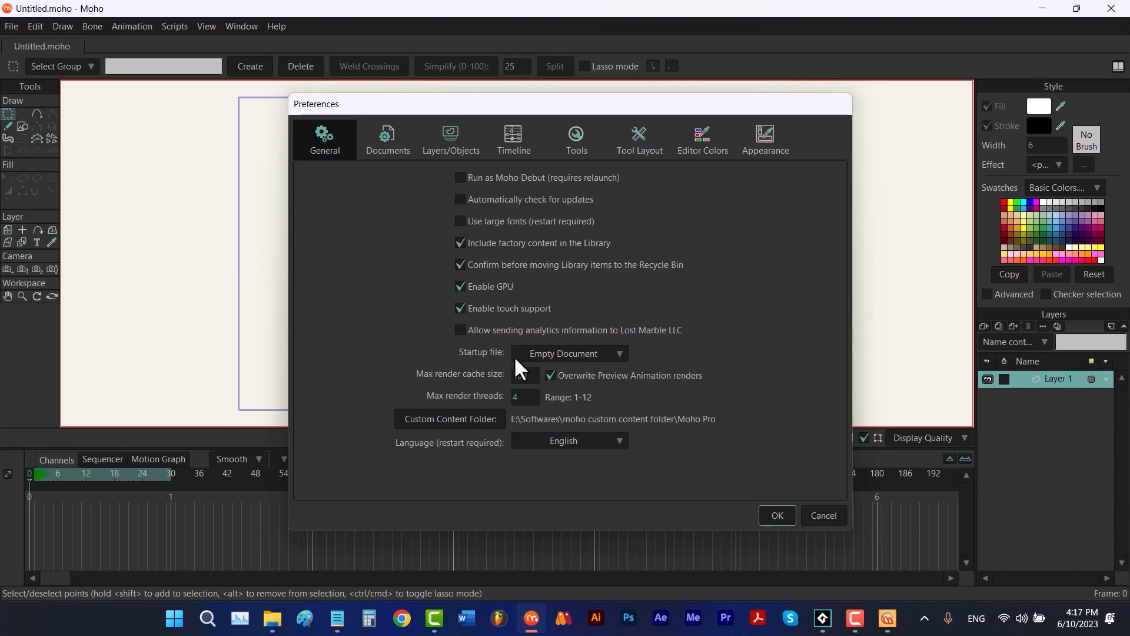
left_click(563, 353)
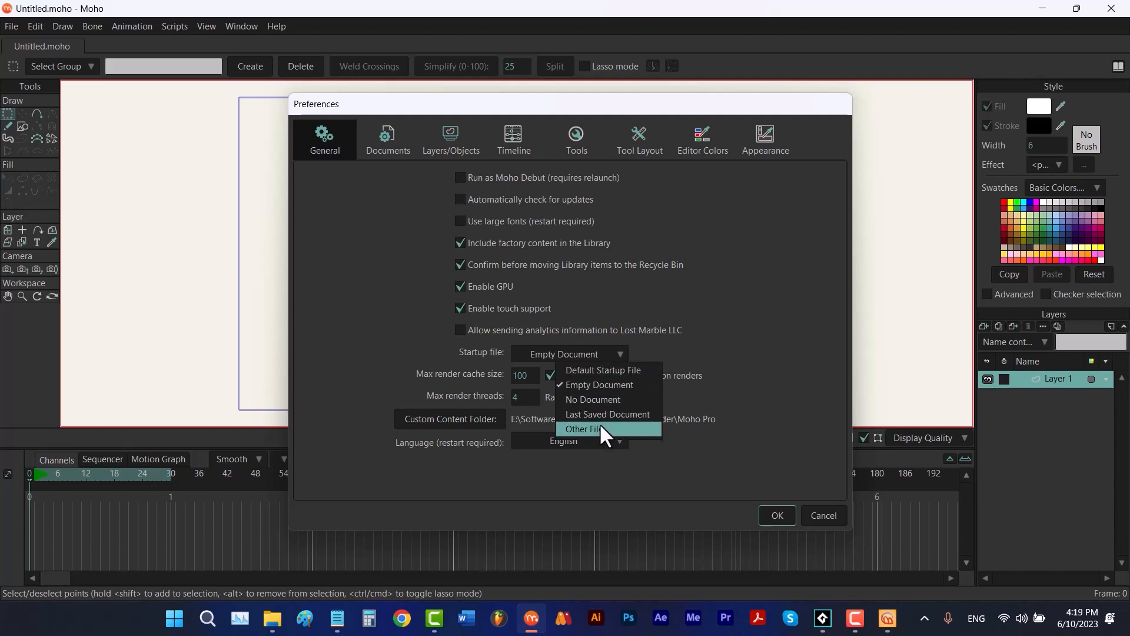
left_click(887, 618)
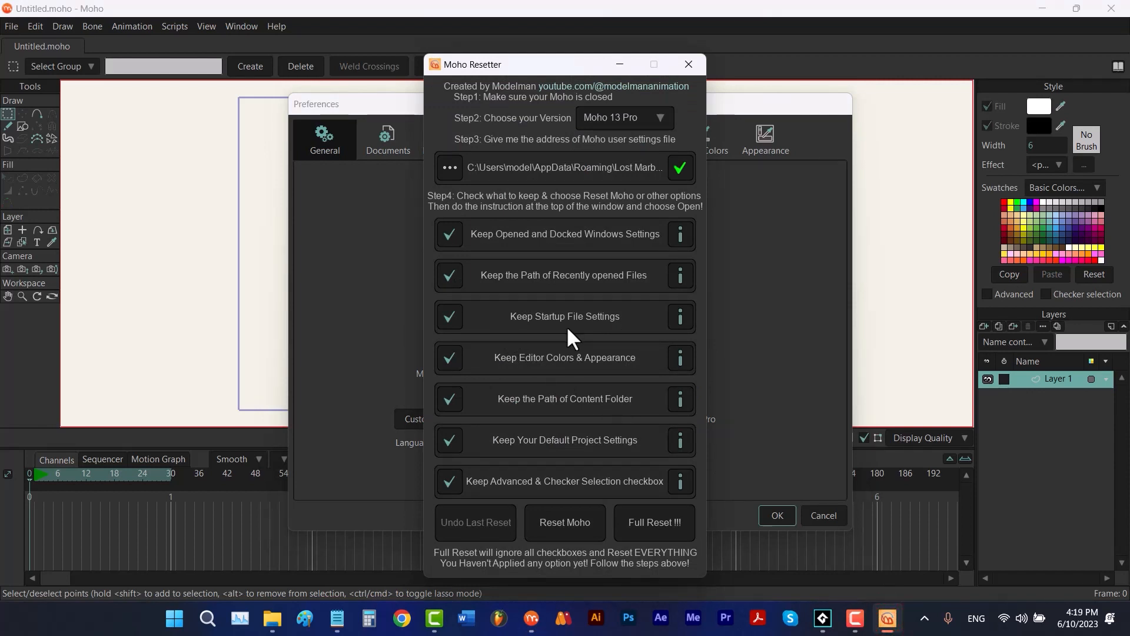
mouse_move(675, 319)
- View Moho's editor color preferences, then raise the appearance brightness, set the highlight color to red, and apply both changes
left_click(714, 144)
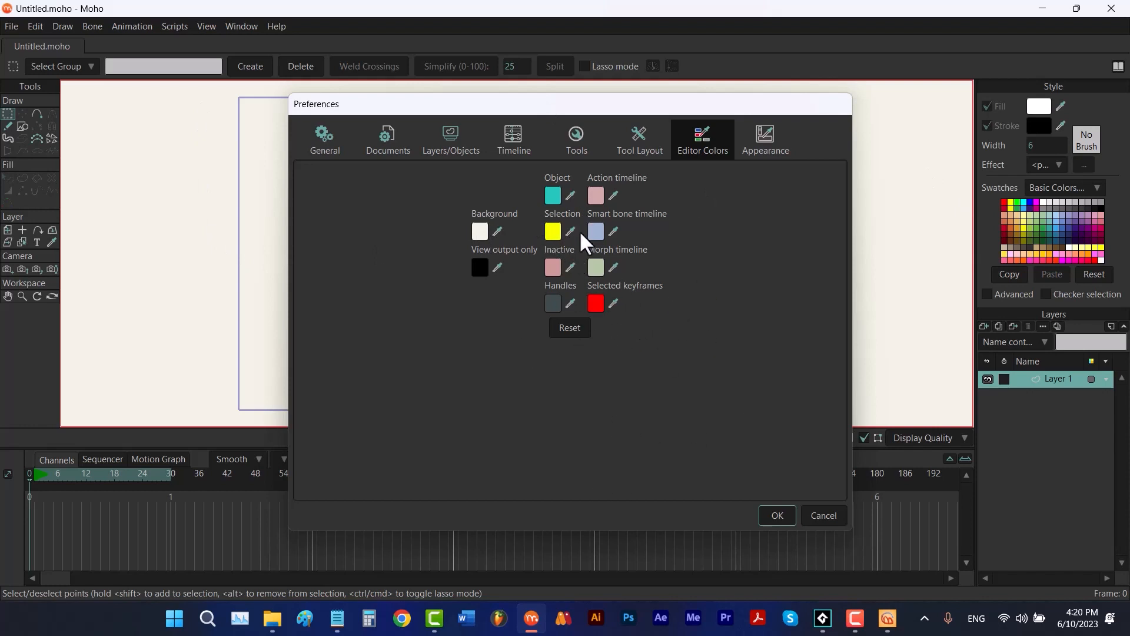
left_click(773, 147)
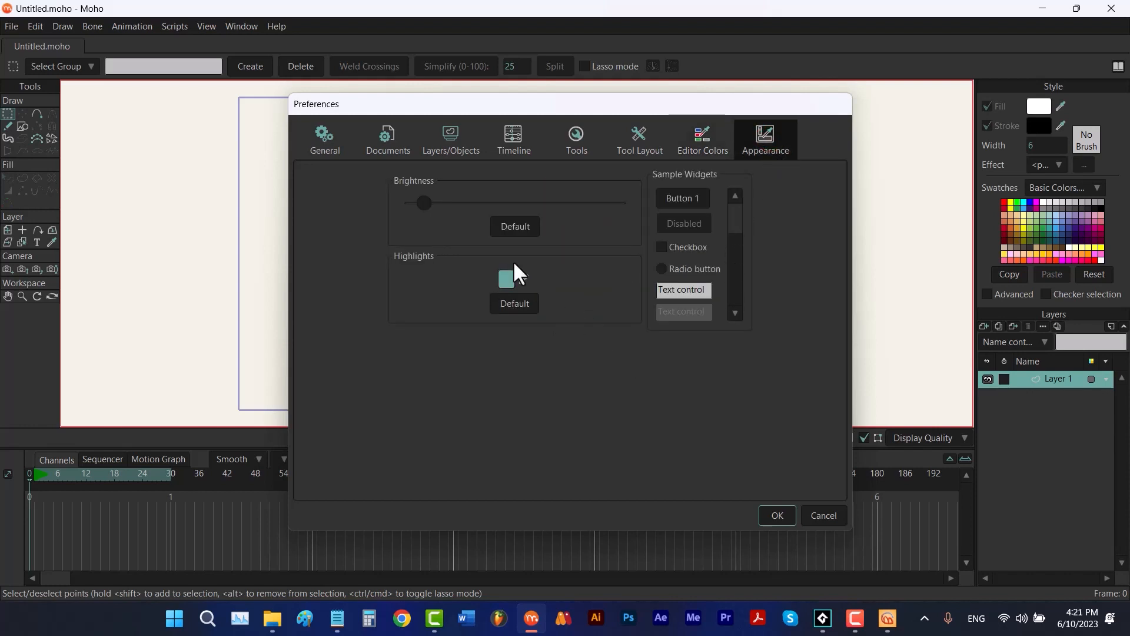
left_click_drag(425, 202, 589, 210)
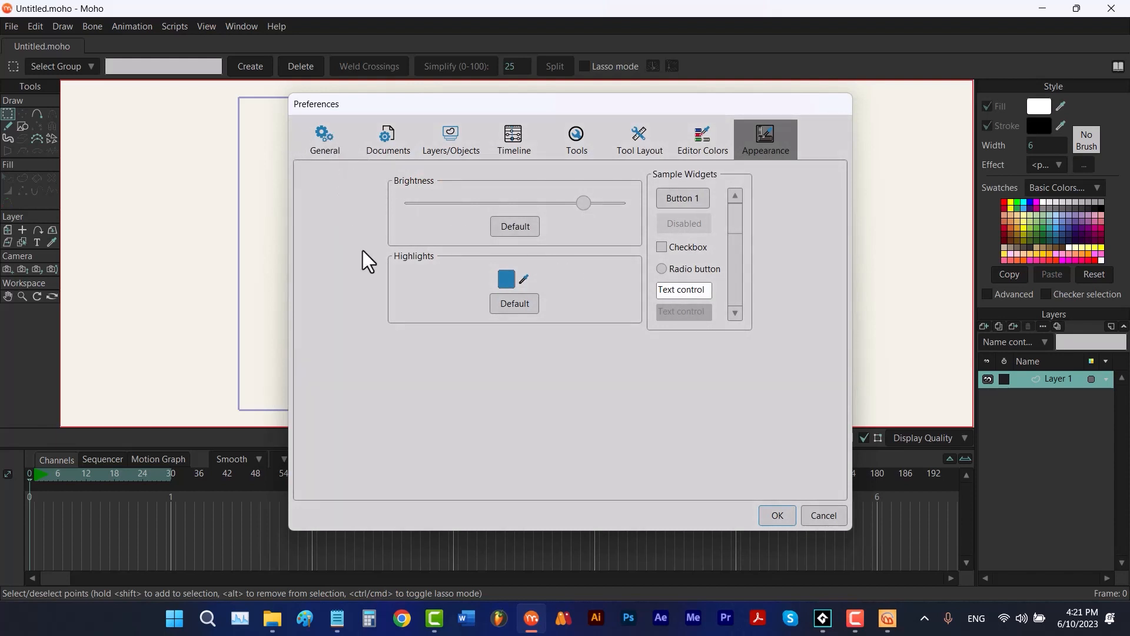
left_click(506, 278)
left_click(614, 242)
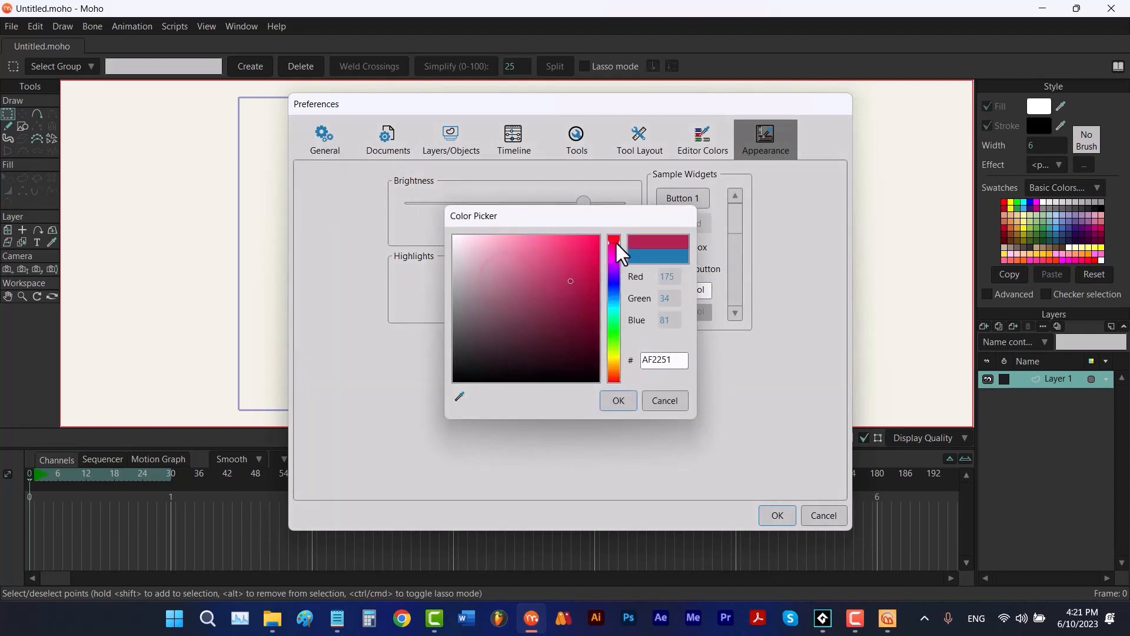
left_click_drag(616, 241, 598, 252)
left_click(617, 400)
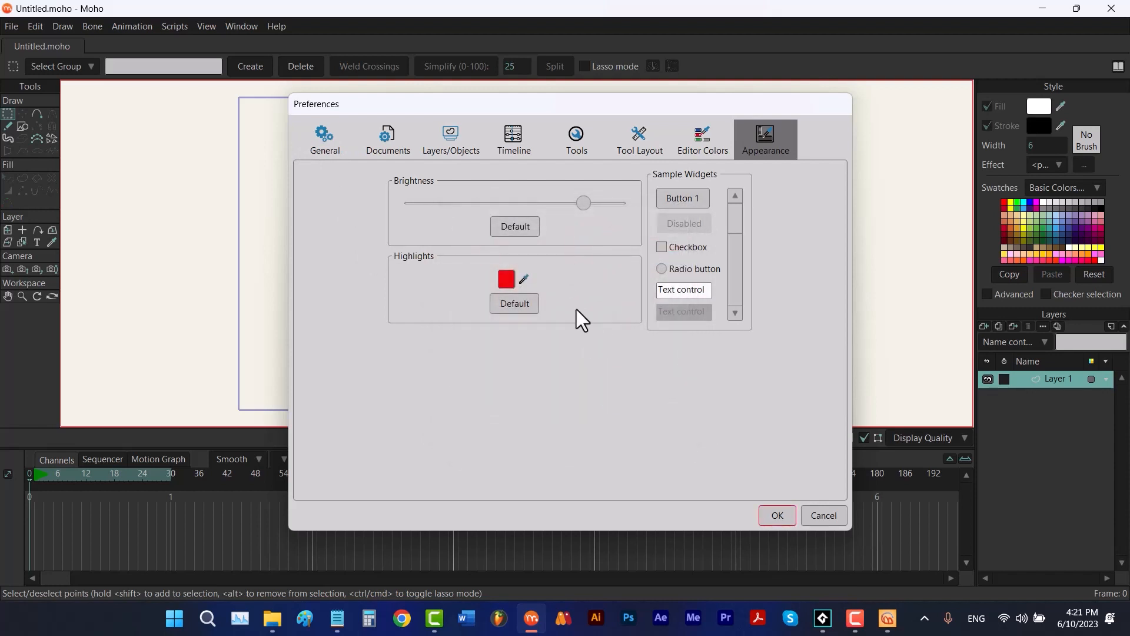
left_click(778, 515)
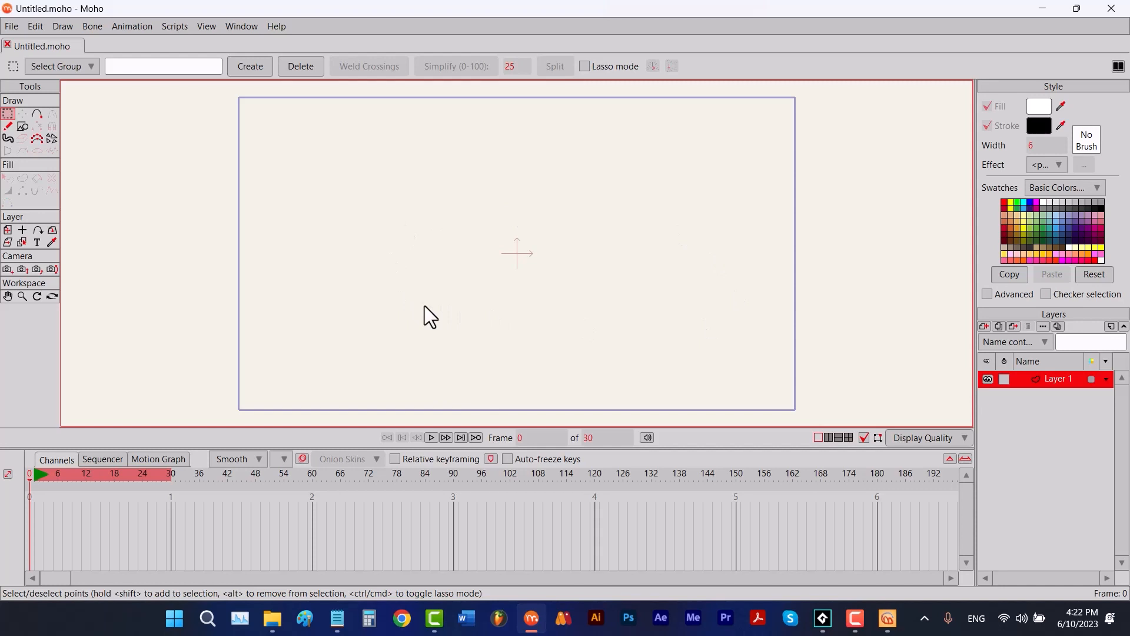
- Review Moho's Editor Colors and Appearance preferences, and compare them with Moho Resetter's Keep Editor Colors & Appearance option
left_click(34, 27)
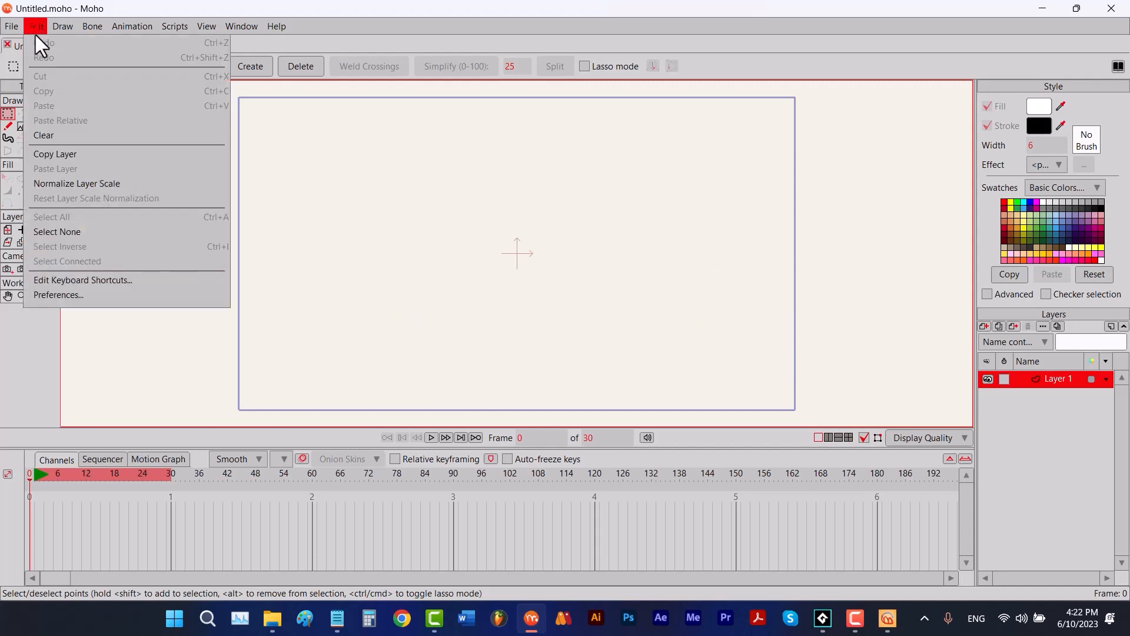
left_click(91, 296)
left_click(706, 141)
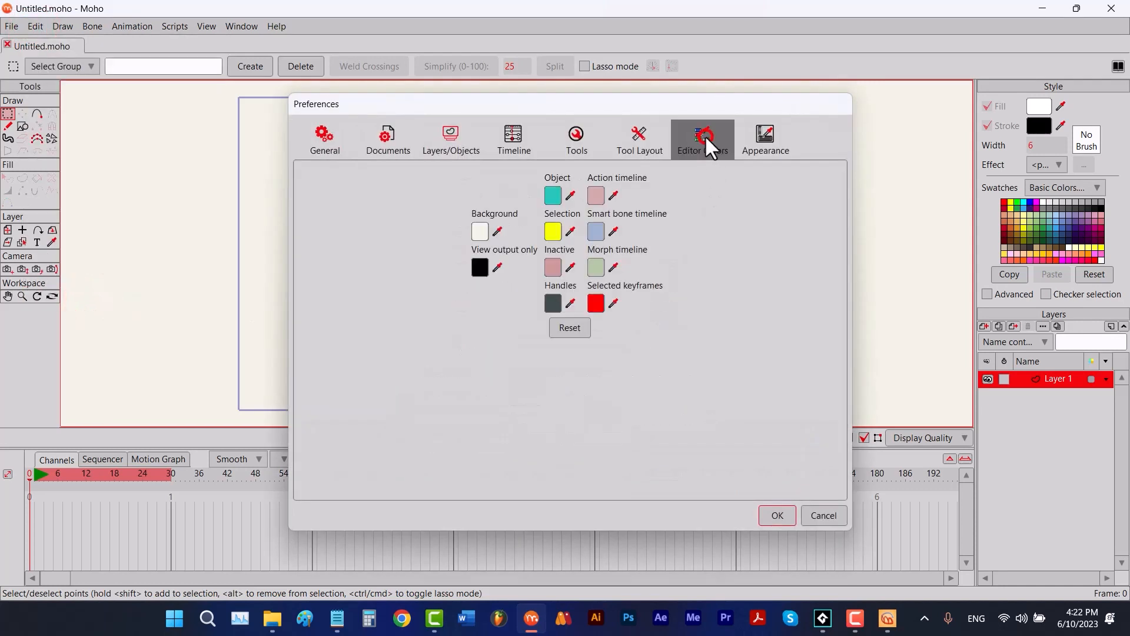
left_click(763, 142)
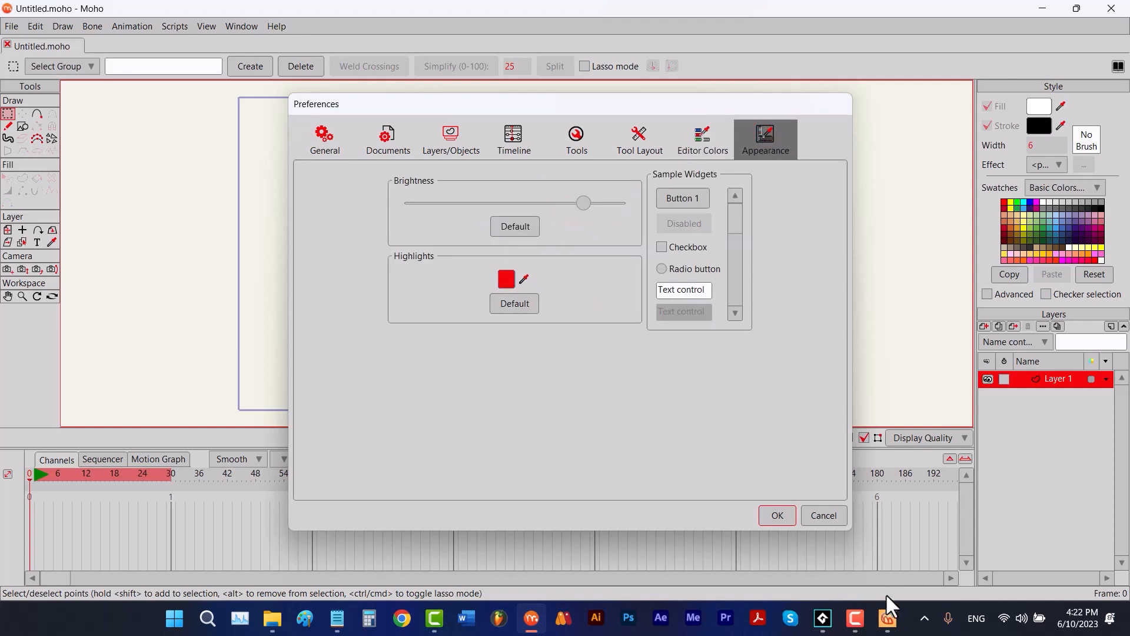
left_click(888, 618)
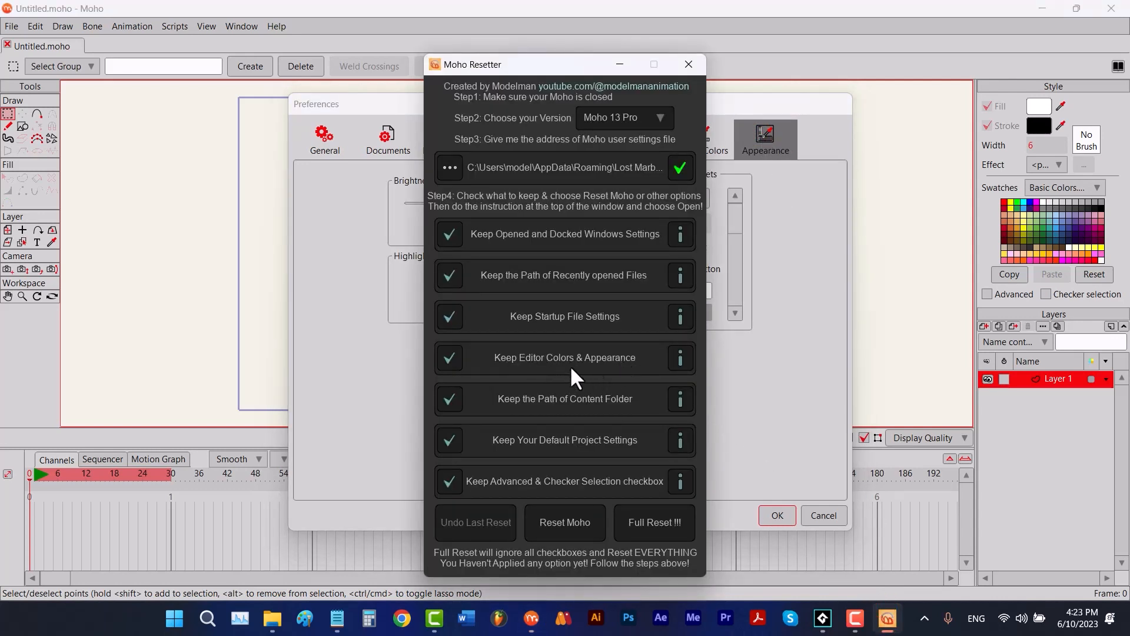
mouse_move(672, 358)
- Restore the default brightness and highlight color in Moho's appearance preferences and apply them
left_click(736, 372)
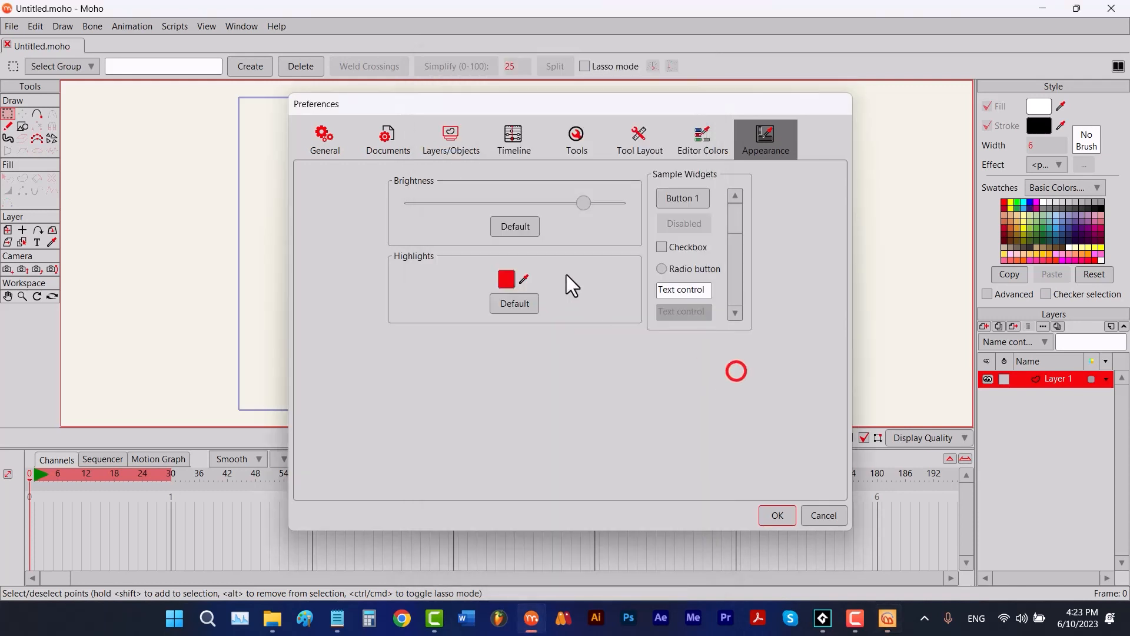
left_click(532, 228)
left_click(527, 306)
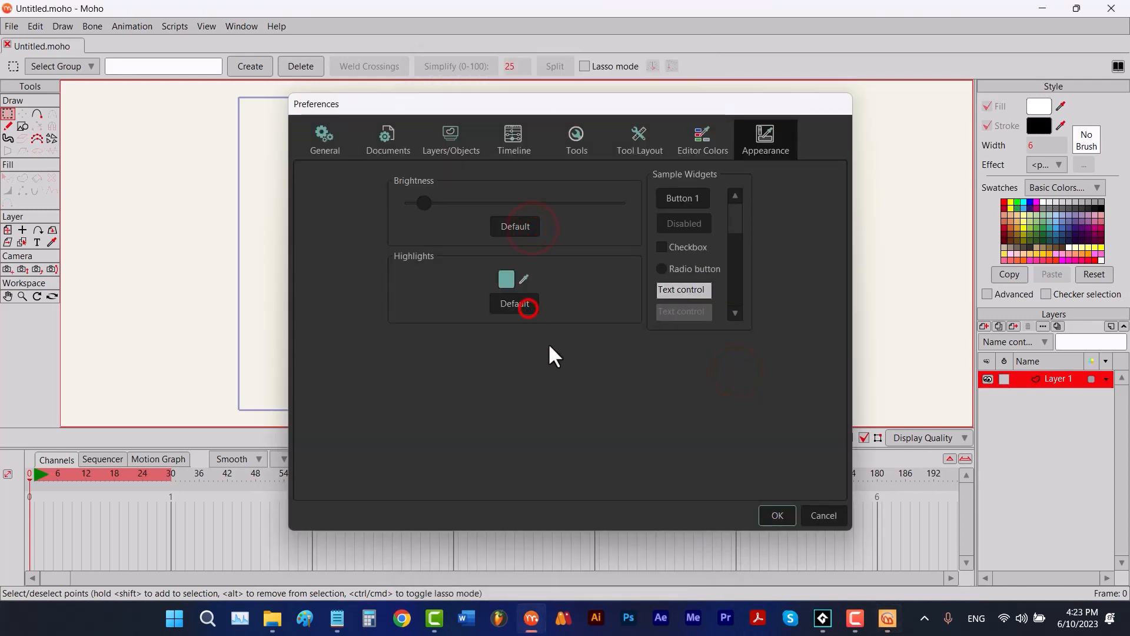
left_click(777, 514)
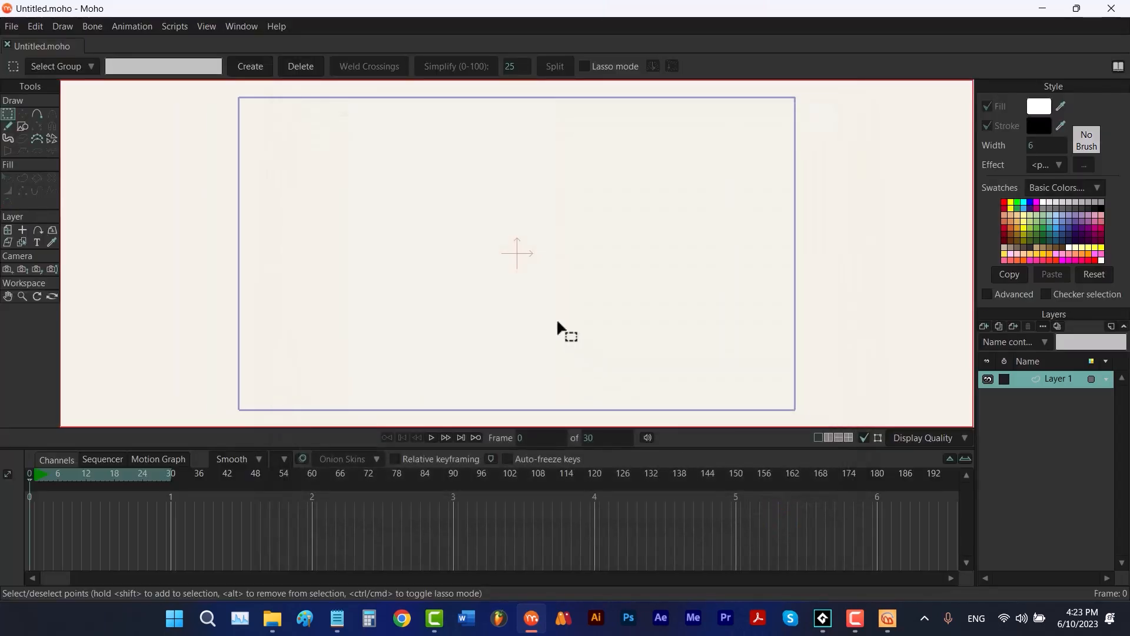
- Compare Moho Resetter's Keep the Path of Content Folder option with Moho's Custom Content Folder preference, leaving the folder choice and preferences without changes
left_click(887, 618)
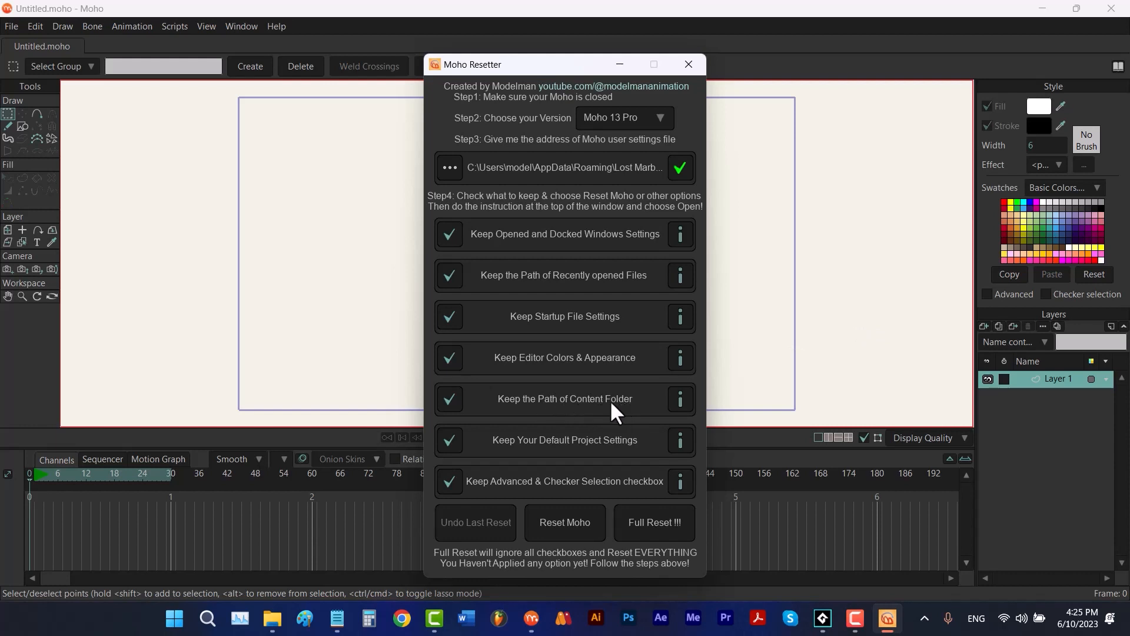
left_click(40, 30)
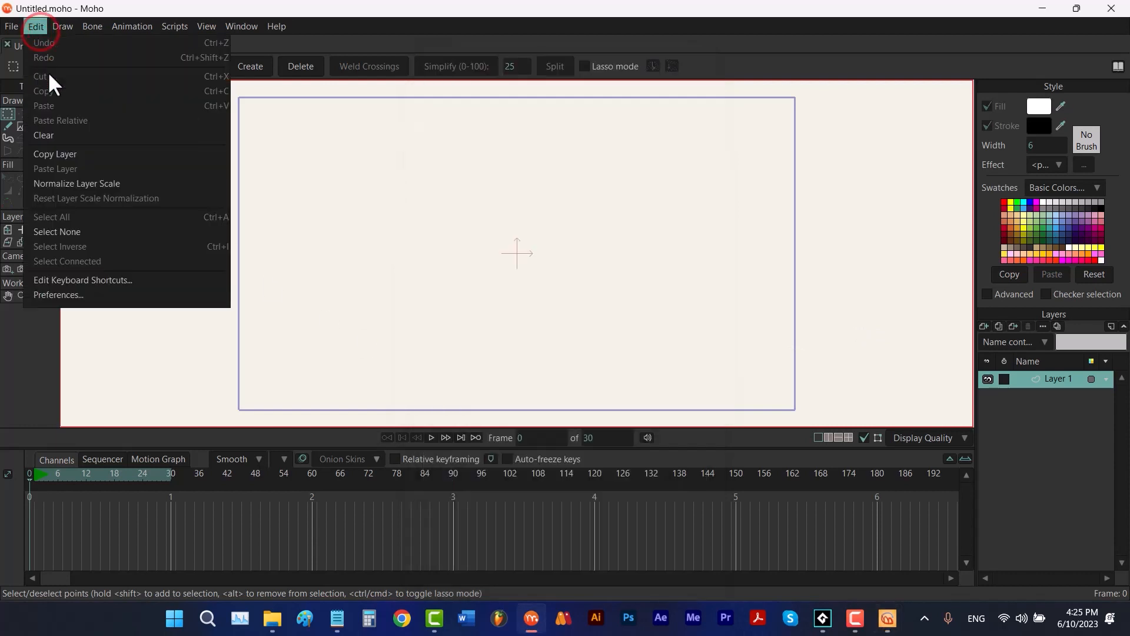
left_click(107, 295)
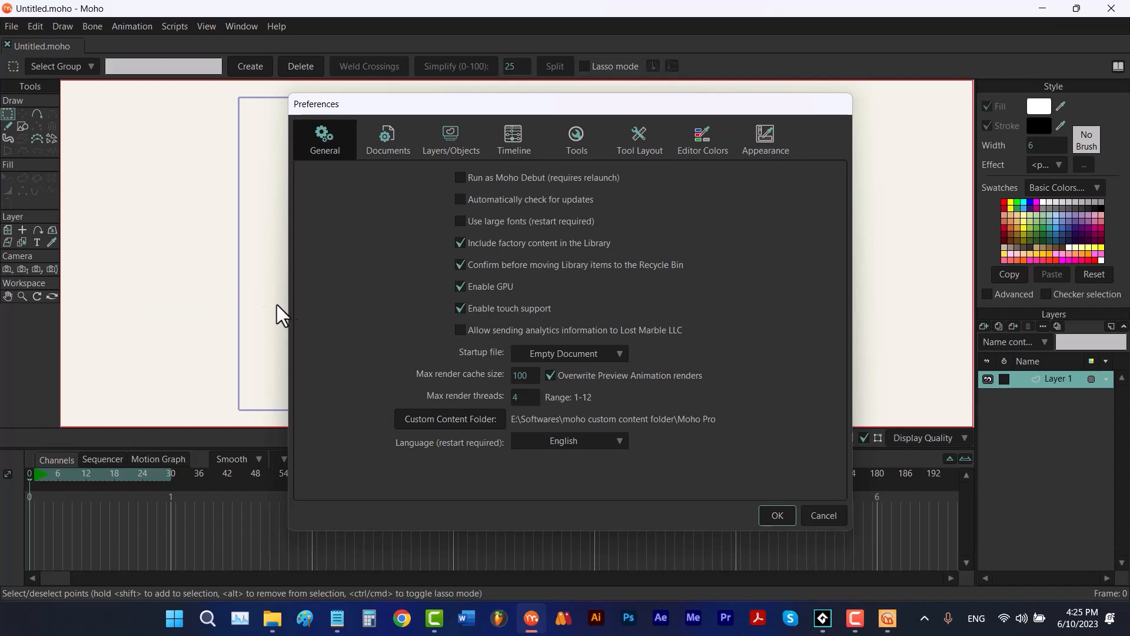
left_click(495, 418)
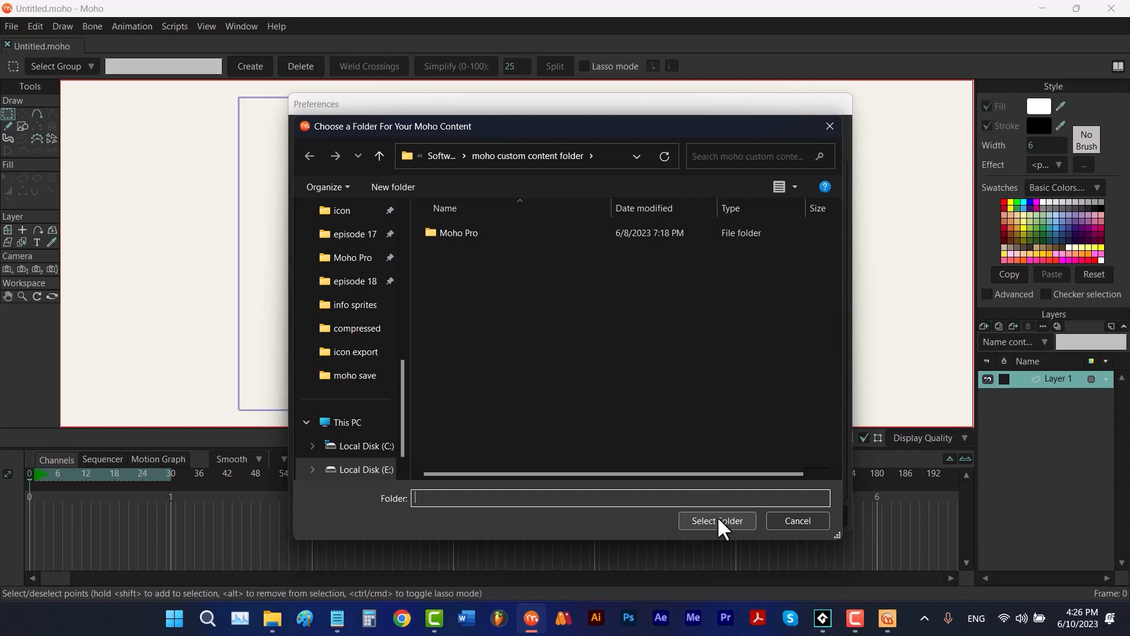
left_click(776, 518)
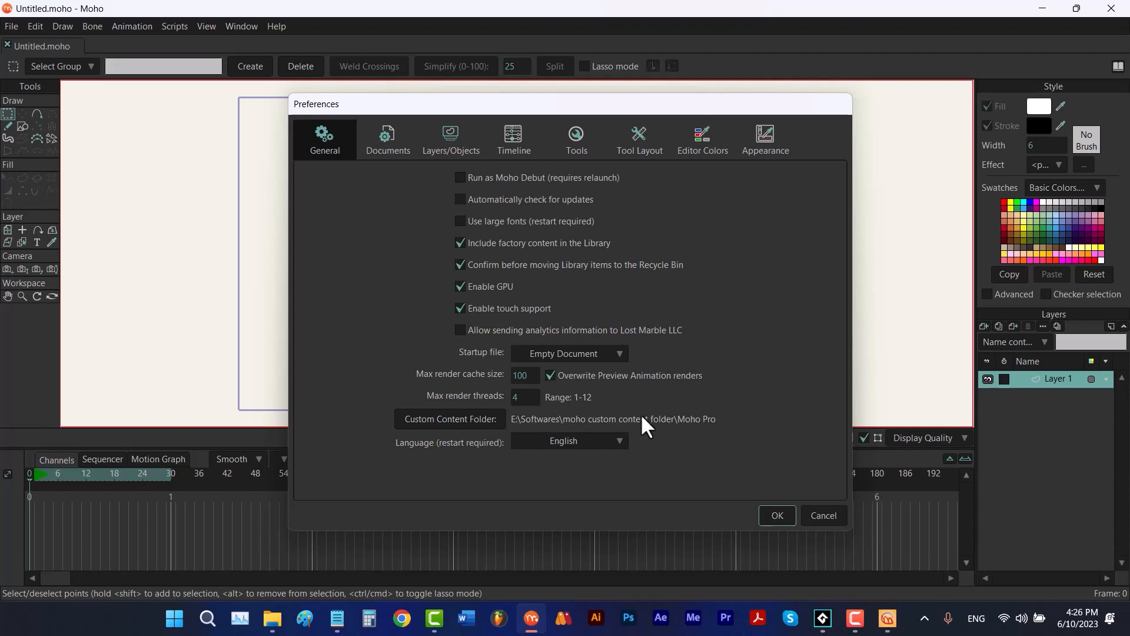
left_click(887, 617)
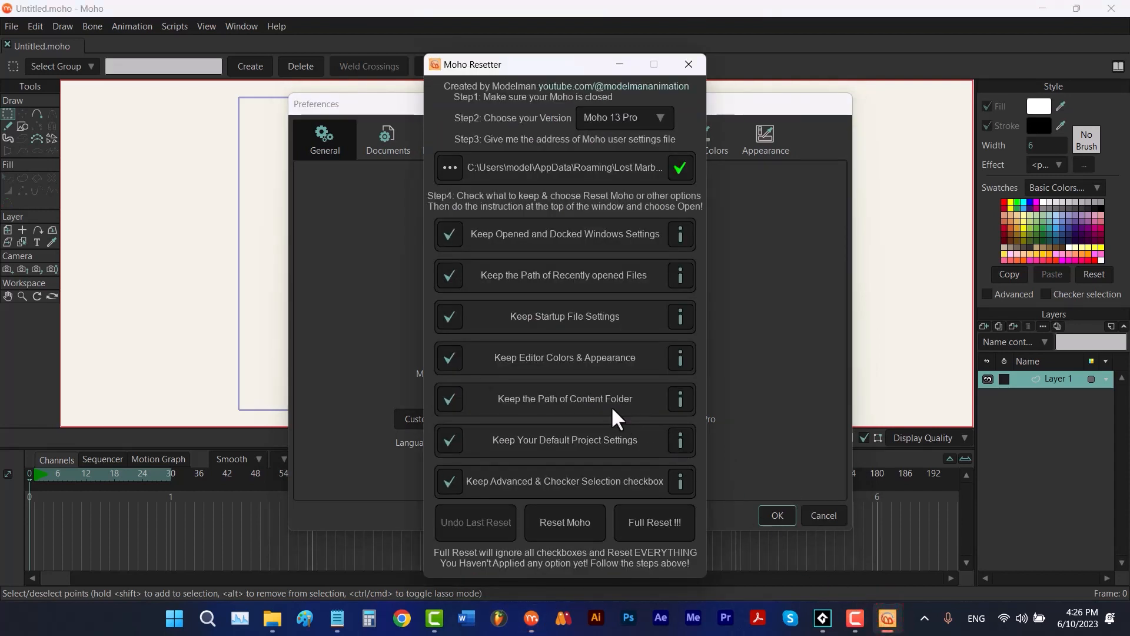
left_click(672, 394)
left_click(823, 516)
- Examine Moho's Project Settings, compare them with Moho Resetter's Keep Your Default Project Settings option, and close them without changes
left_click(13, 26)
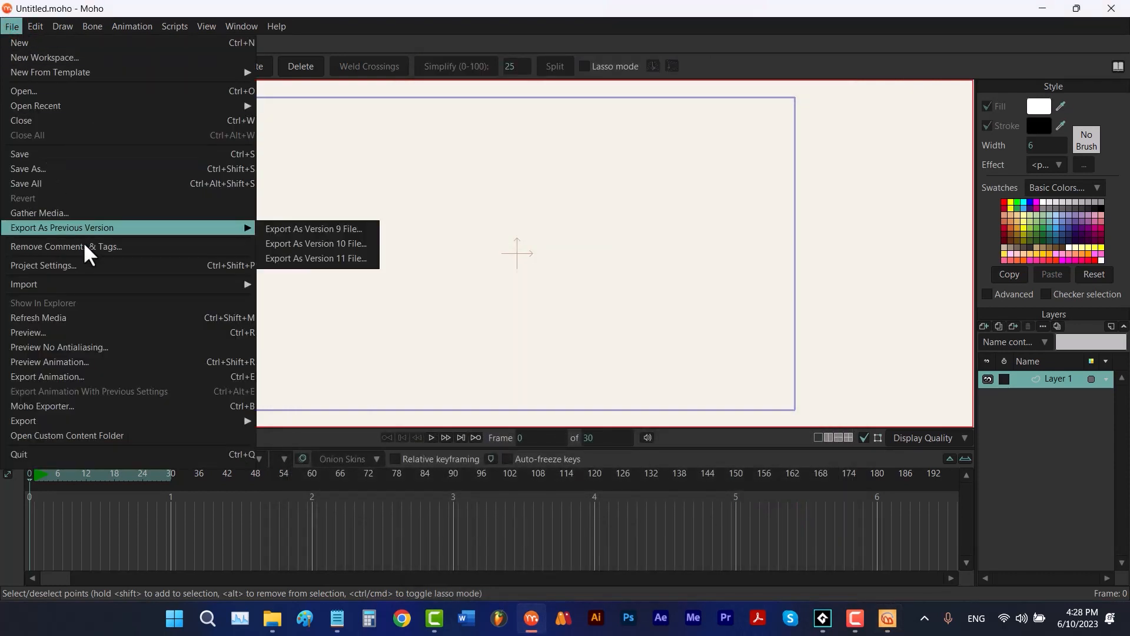
left_click(87, 265)
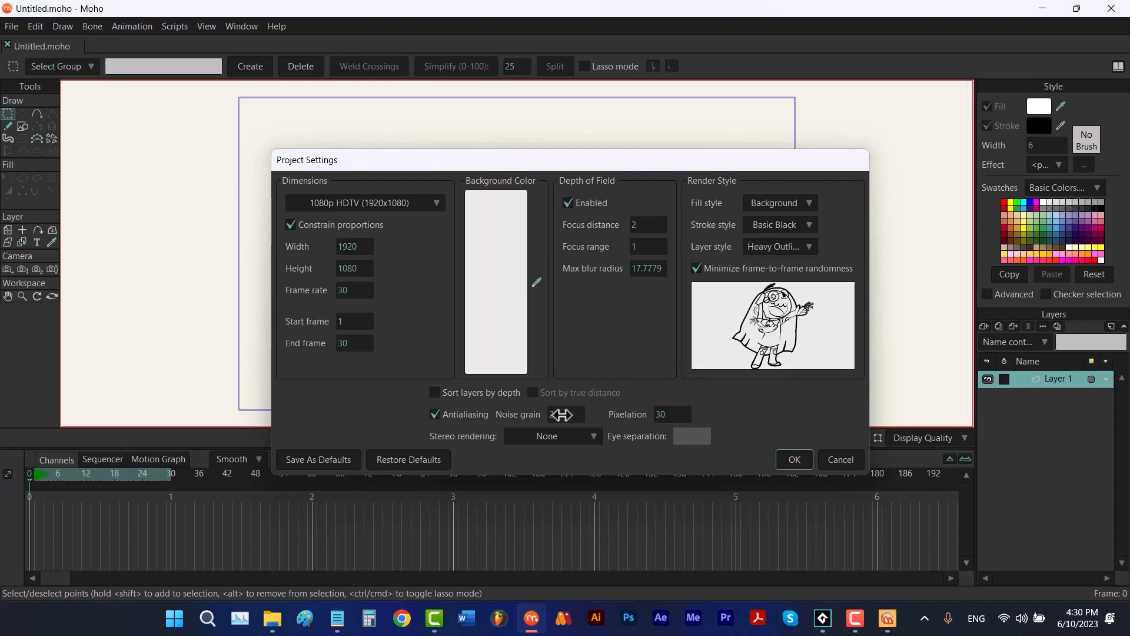
left_click(887, 618)
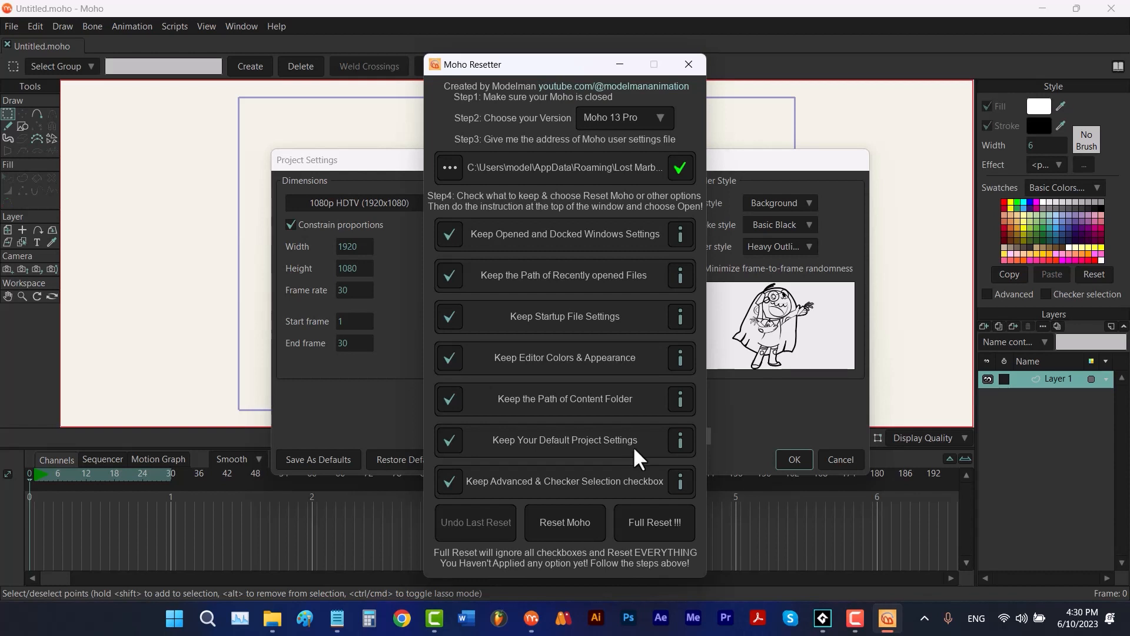
mouse_move(673, 442)
left_click(848, 457)
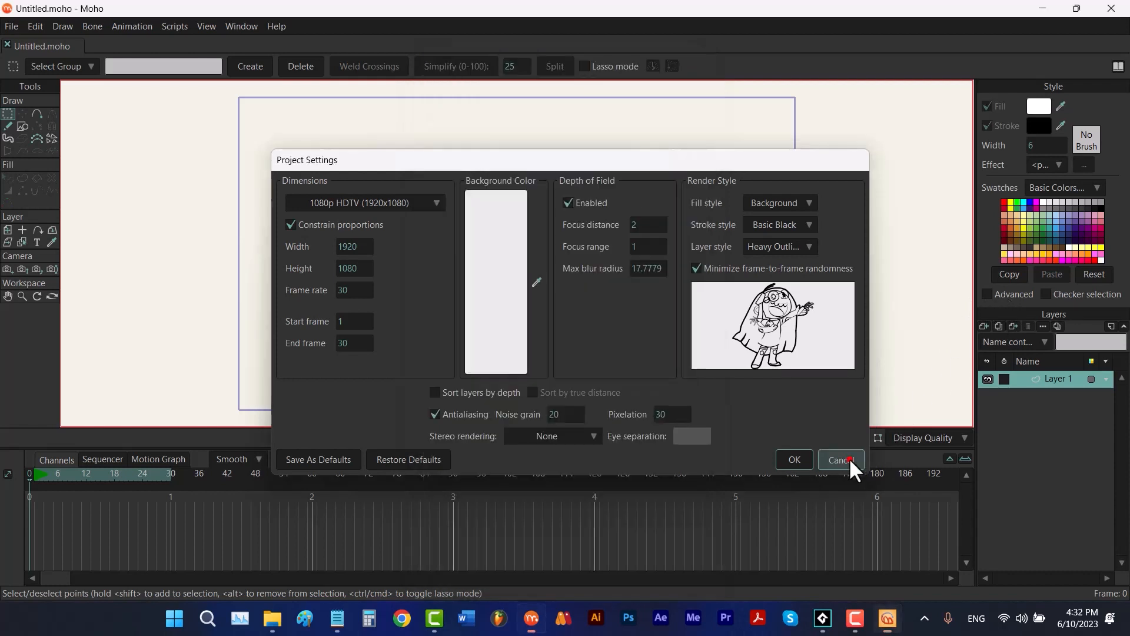
left_click(849, 457)
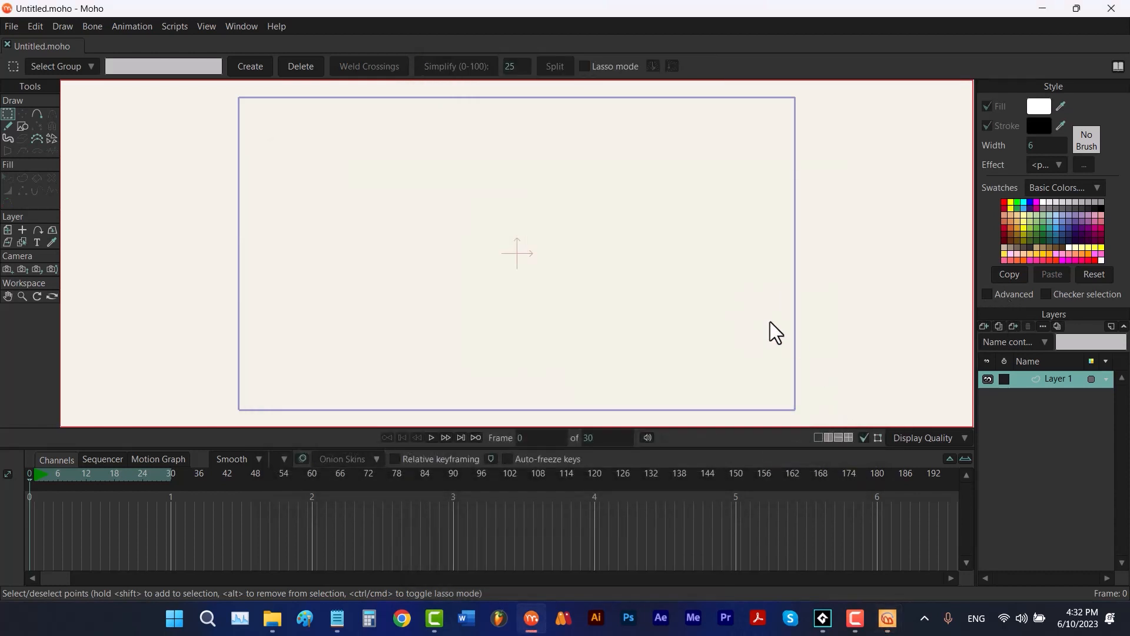
- Turn on the Advanced options in Moho's Style window and draw a rectangle over the middle of the canvas
left_click(986, 295)
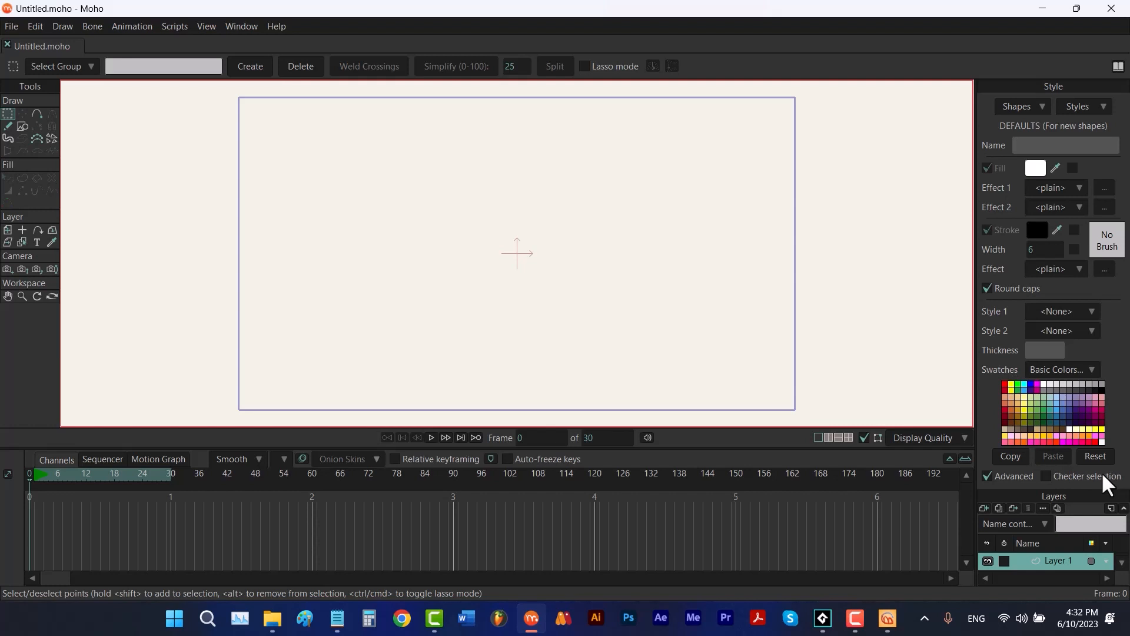
left_click(22, 126)
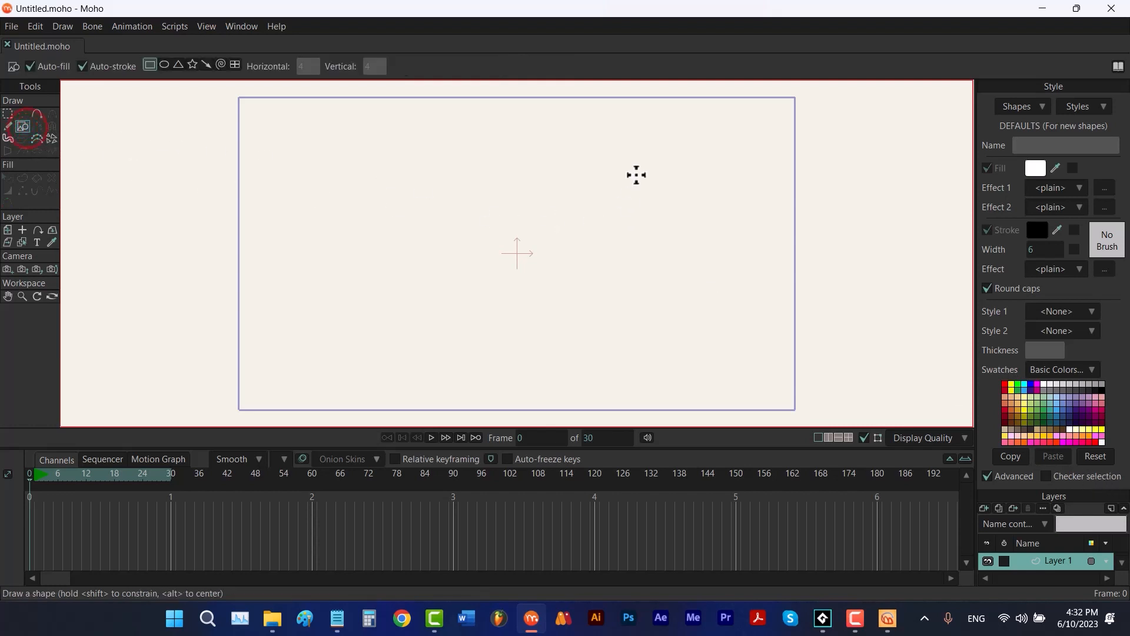
left_click_drag(635, 174, 421, 305)
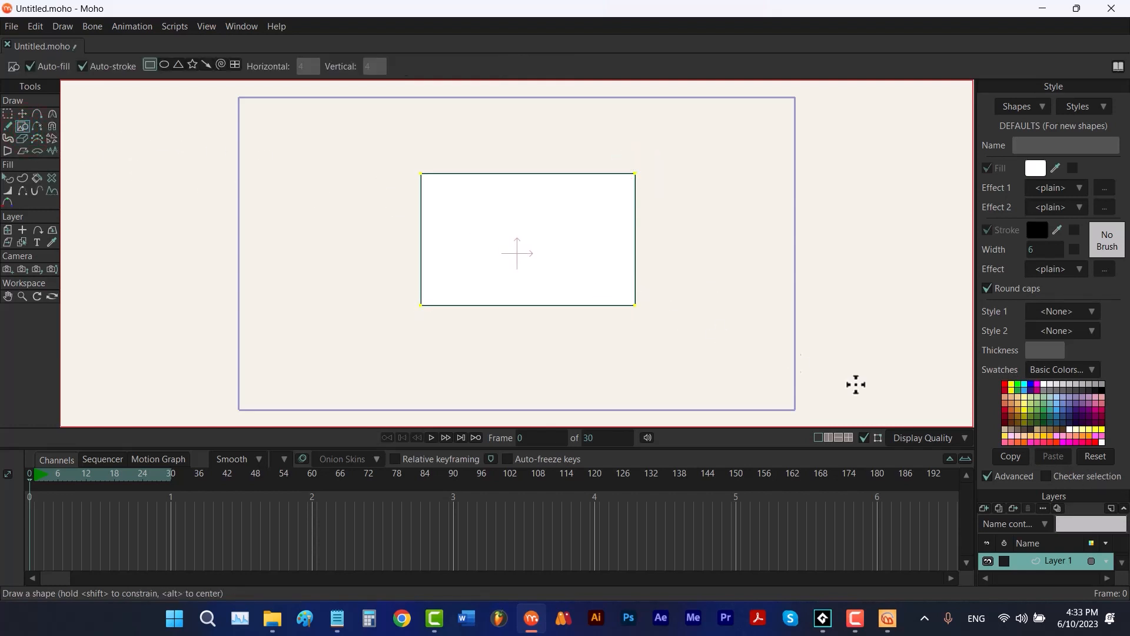
- Turn on Checker selection and select the rectangle shape to show the checker pattern
left_click(1046, 476)
key("q")
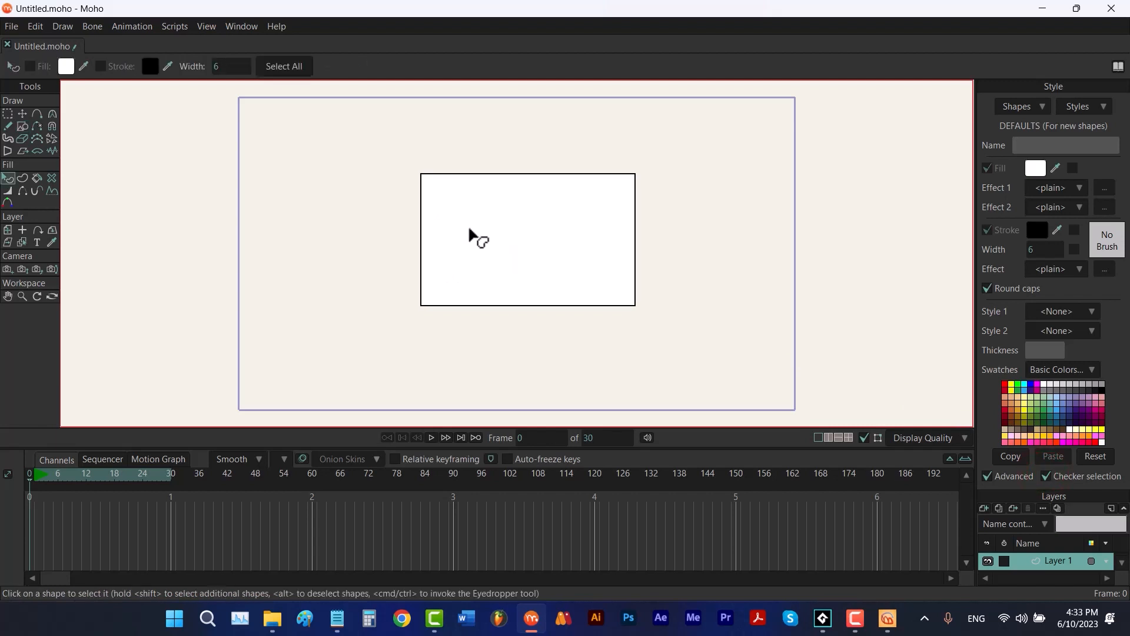
left_click(485, 232)
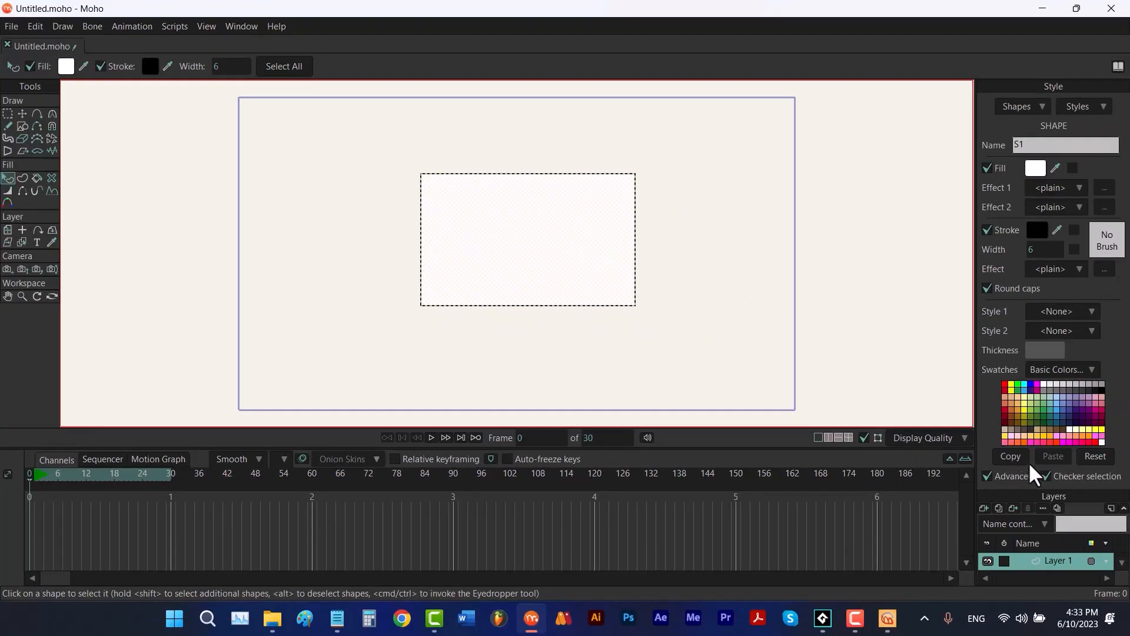
- Turn off Checker selection, draw a circle overlapping the rectangle's left edge, and select the circle shape
left_click(1046, 475)
left_click(20, 128)
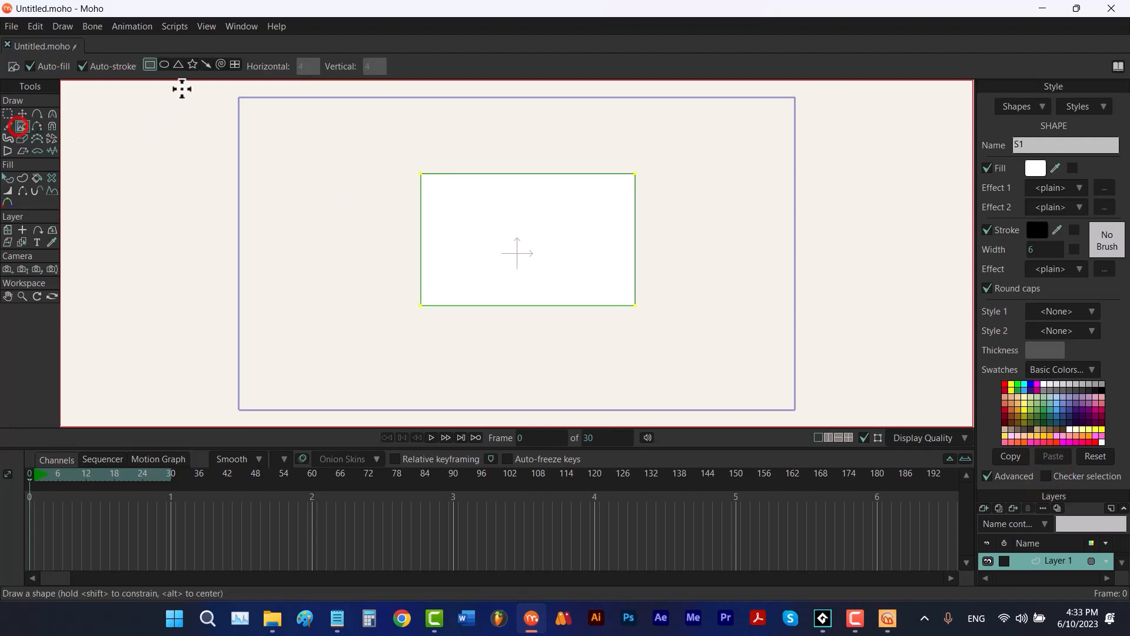
left_click(163, 65)
mouse_move(302, 180)
left_mouse_down()
mouse_move(429, 334)
mouse_move(426, 308)
left_mouse_up()
key("q")
left_click(392, 252)
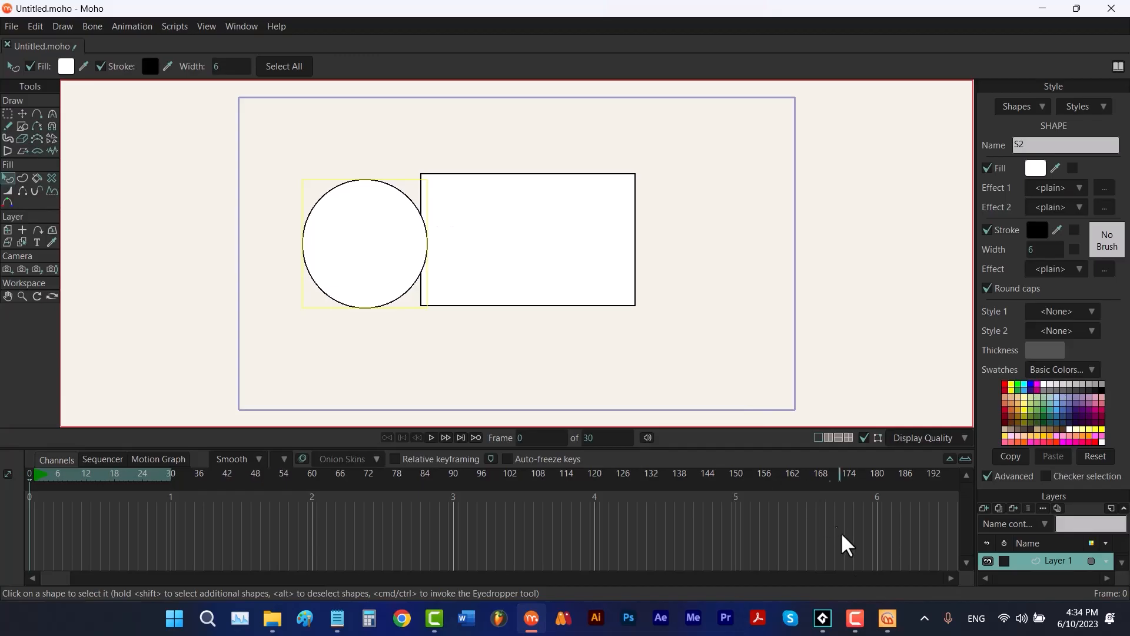
- View Moho Resetter's Keep Advanced & Checker Selection checkbox option, then turn off Advanced in Moho's Style window
left_click(888, 617)
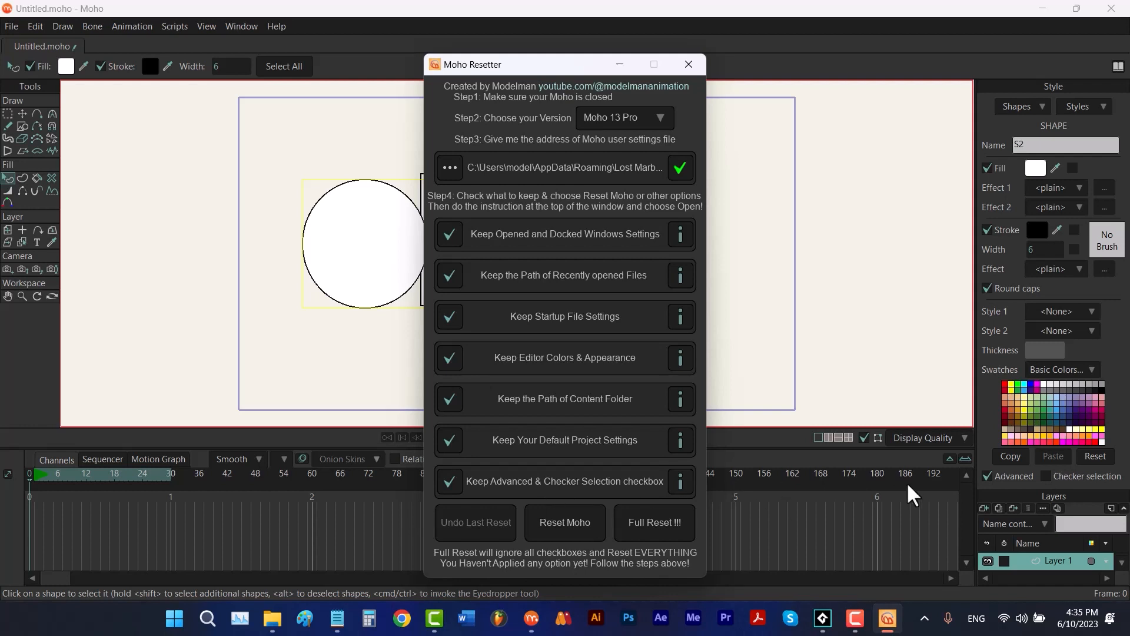
left_click(987, 477)
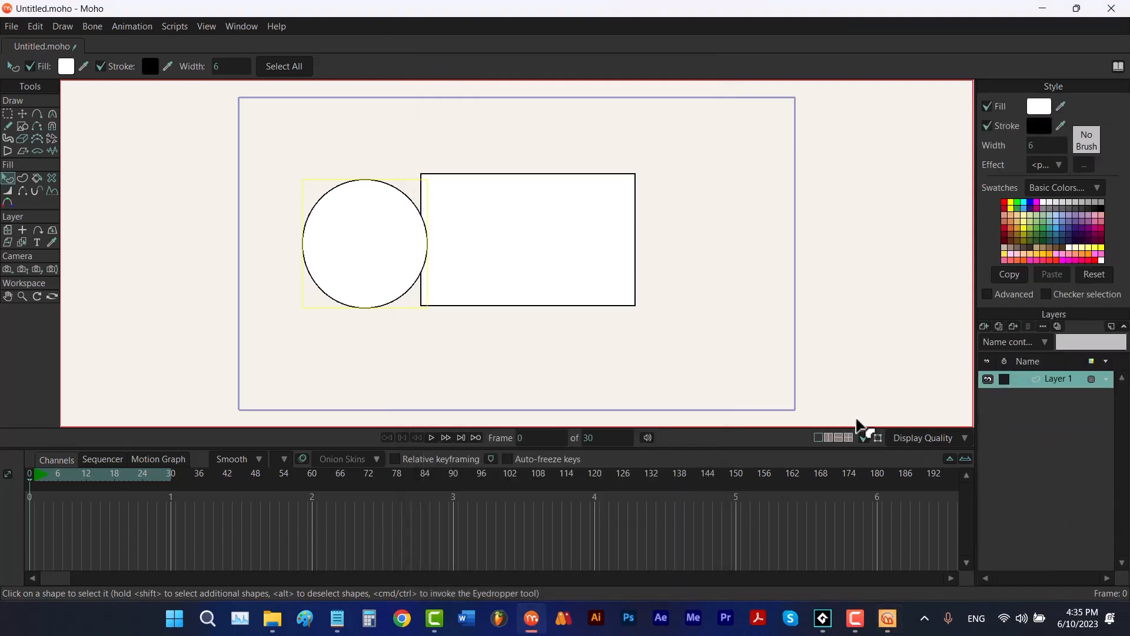
- Raise the interface Brightness to a light grey theme in Moho's Appearance preferences
left_click(35, 26)
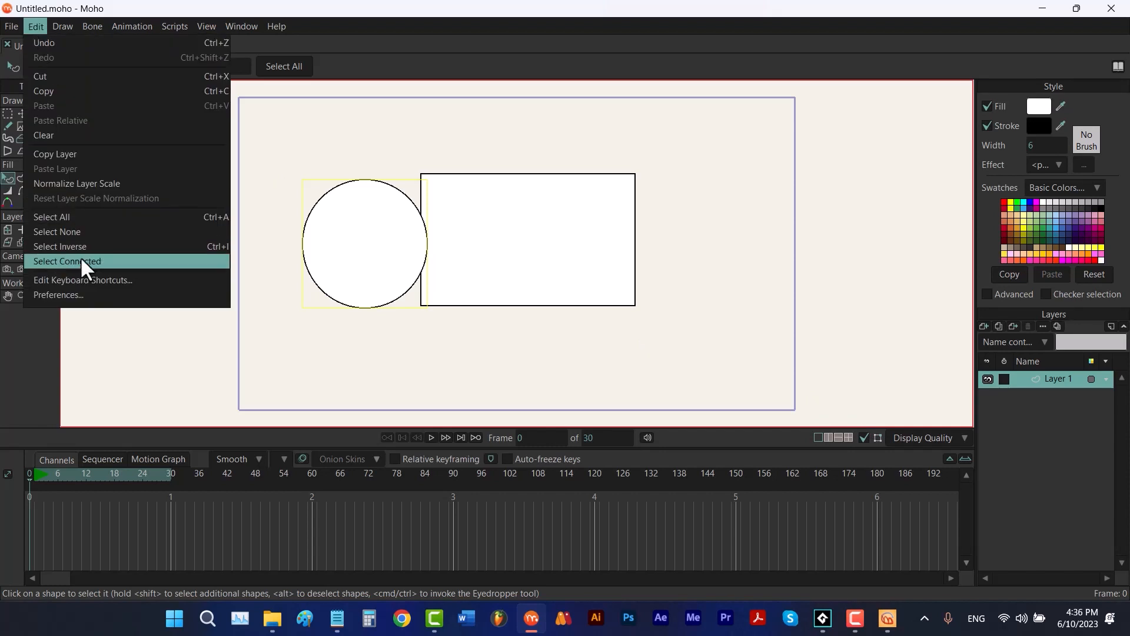
left_click(93, 294)
left_click(765, 141)
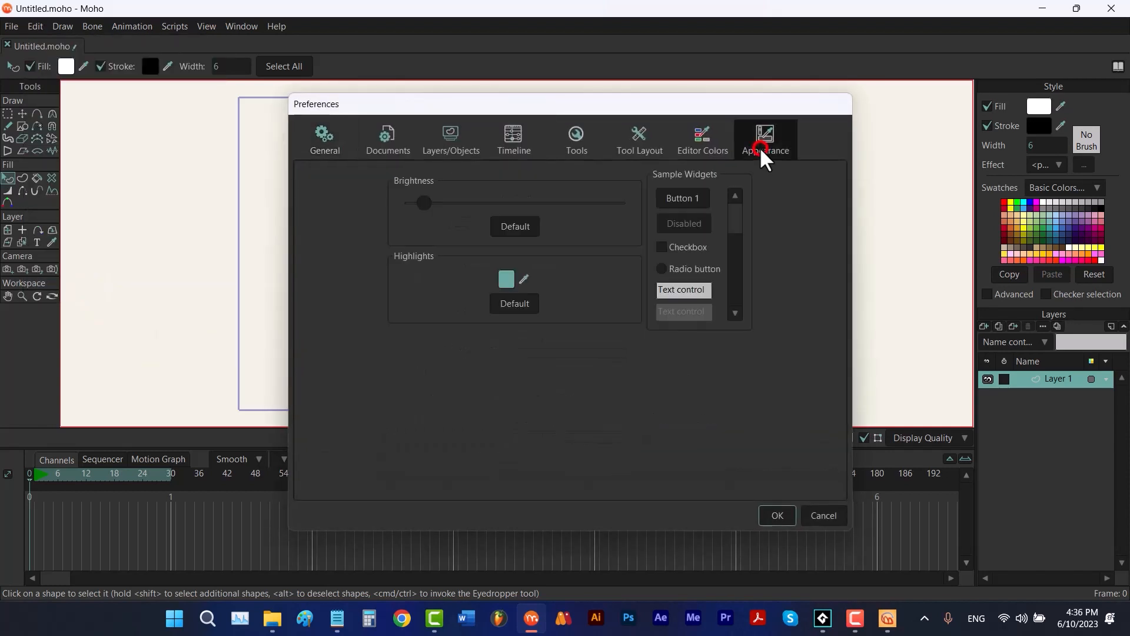
left_click(588, 203)
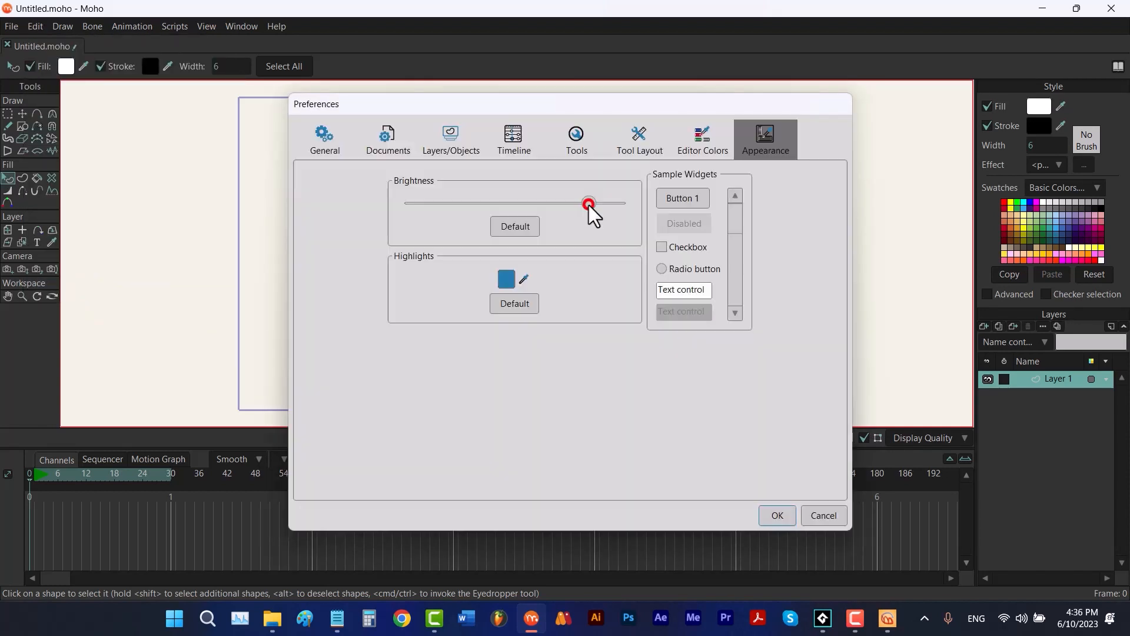
- Set the Highlights color to red F41222 and apply the preferences
left_click(507, 279)
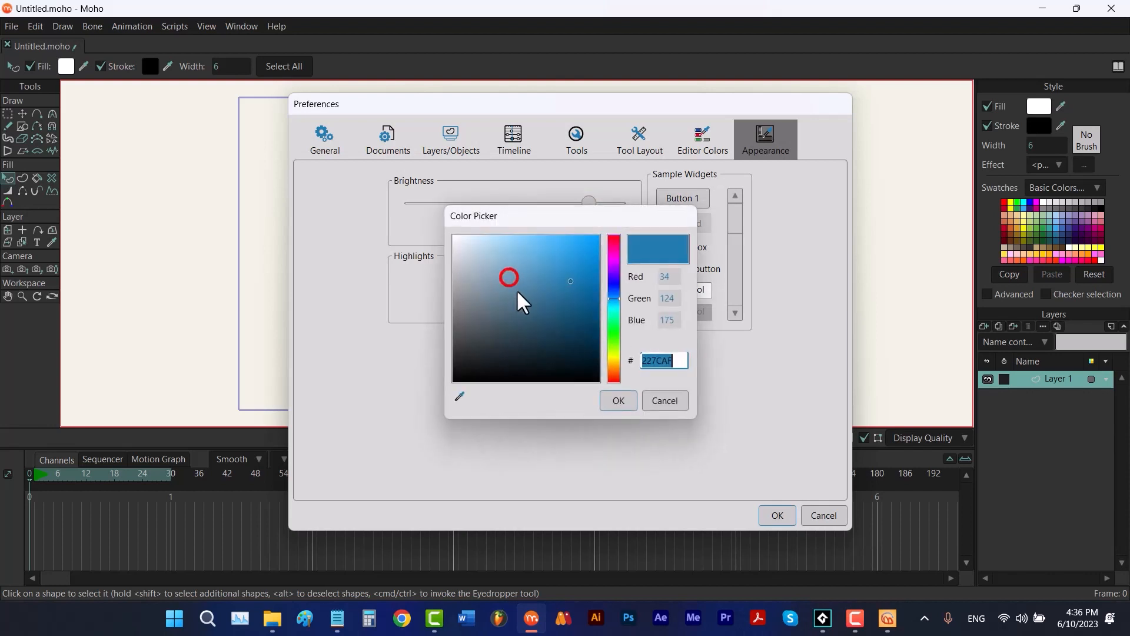
left_click(613, 238)
left_click(588, 242)
left_click(618, 400)
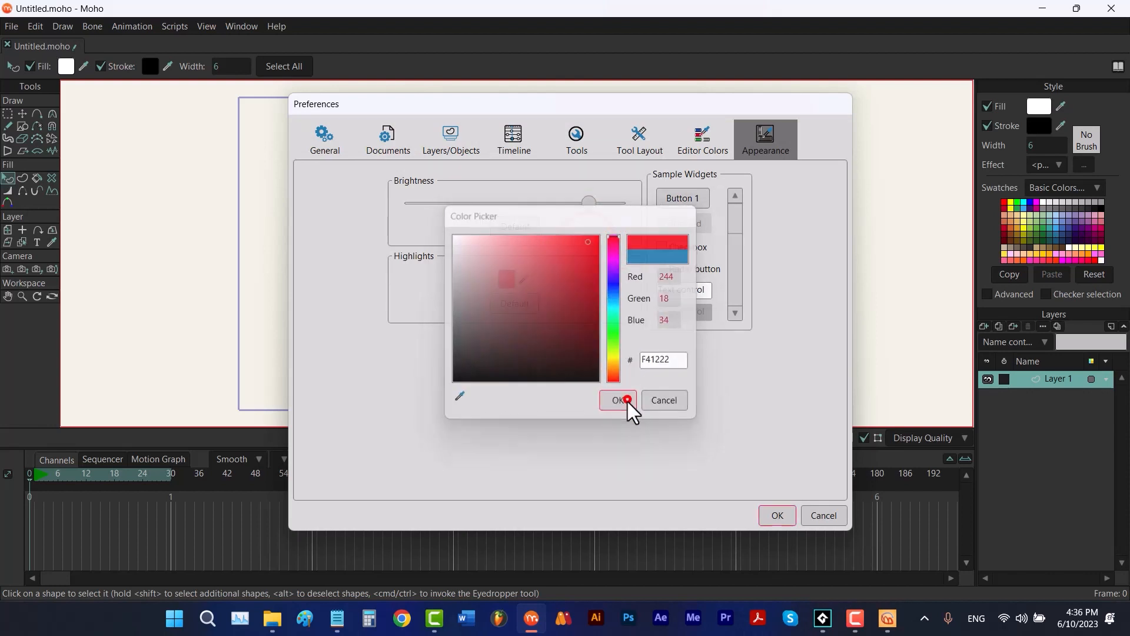
left_click(789, 518)
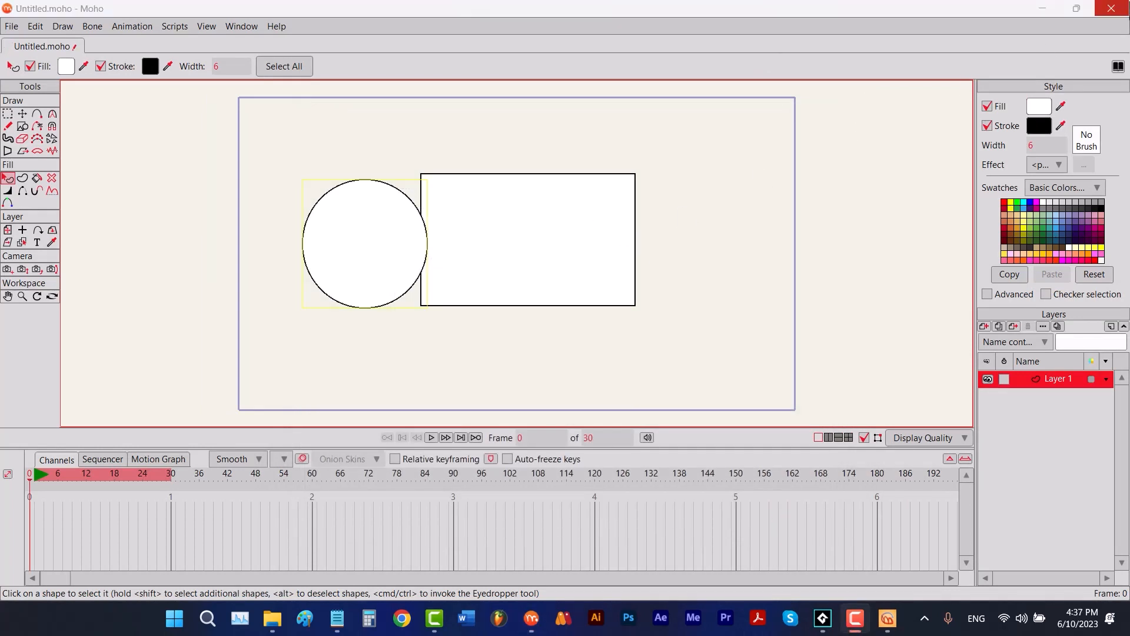
- Close Moho without saving the changes to Untitled.moho
left_click(1111, 9)
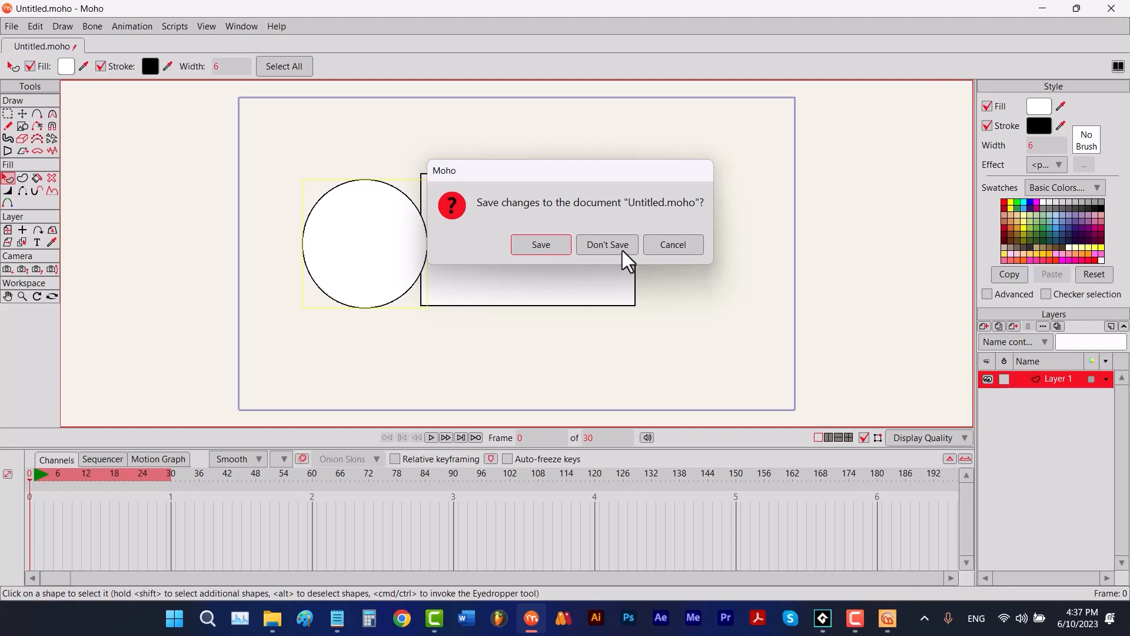
left_click(623, 250)
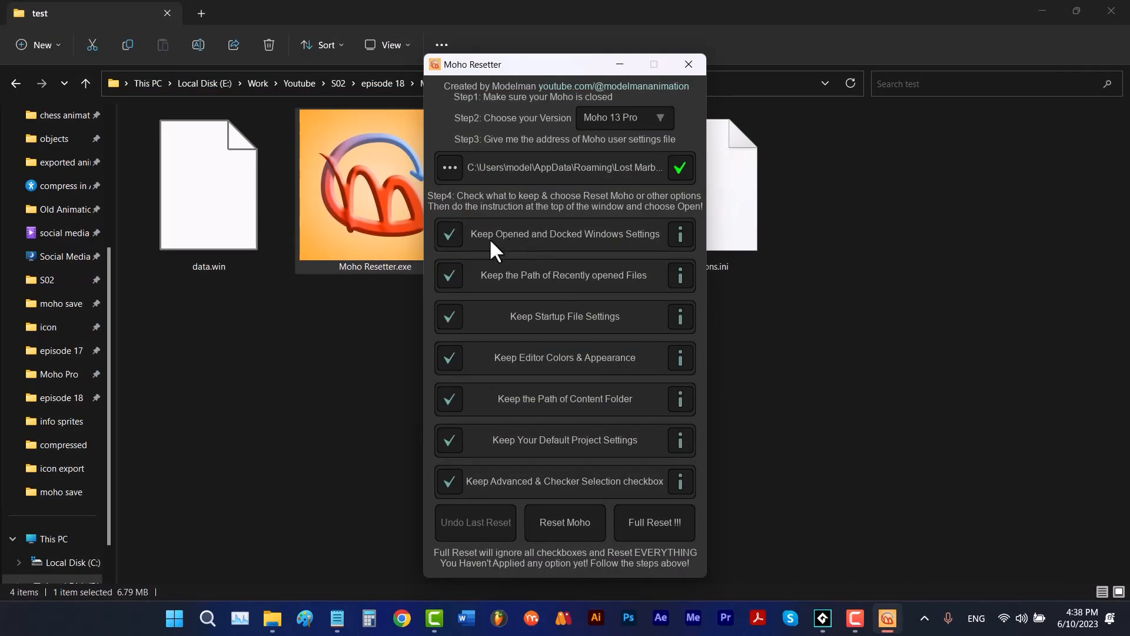
- Turn off Keep Opened and Docked Windows Settings in Moho Resetter and choose Moho Pro13.user.settings as the user settings file
left_click(450, 233)
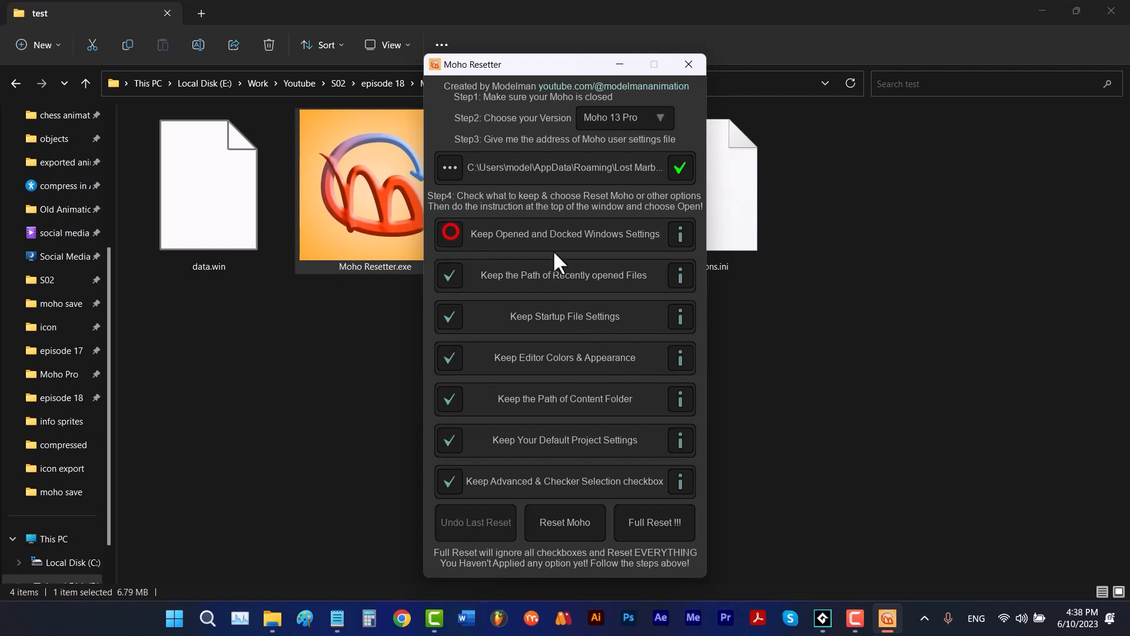
left_click(471, 174)
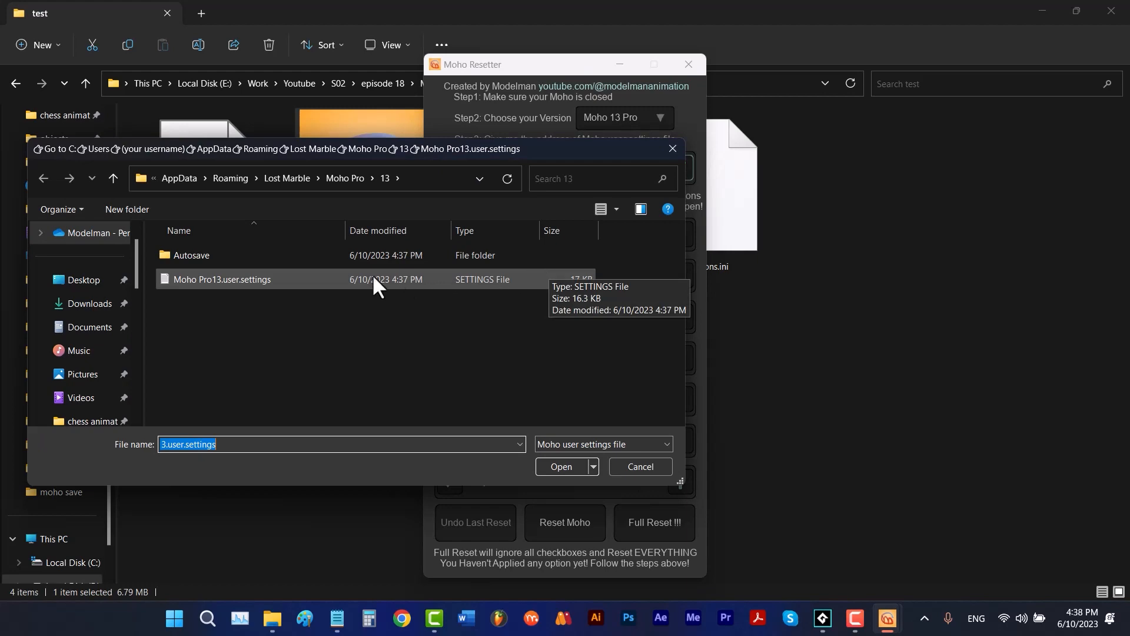
double_click(301, 278)
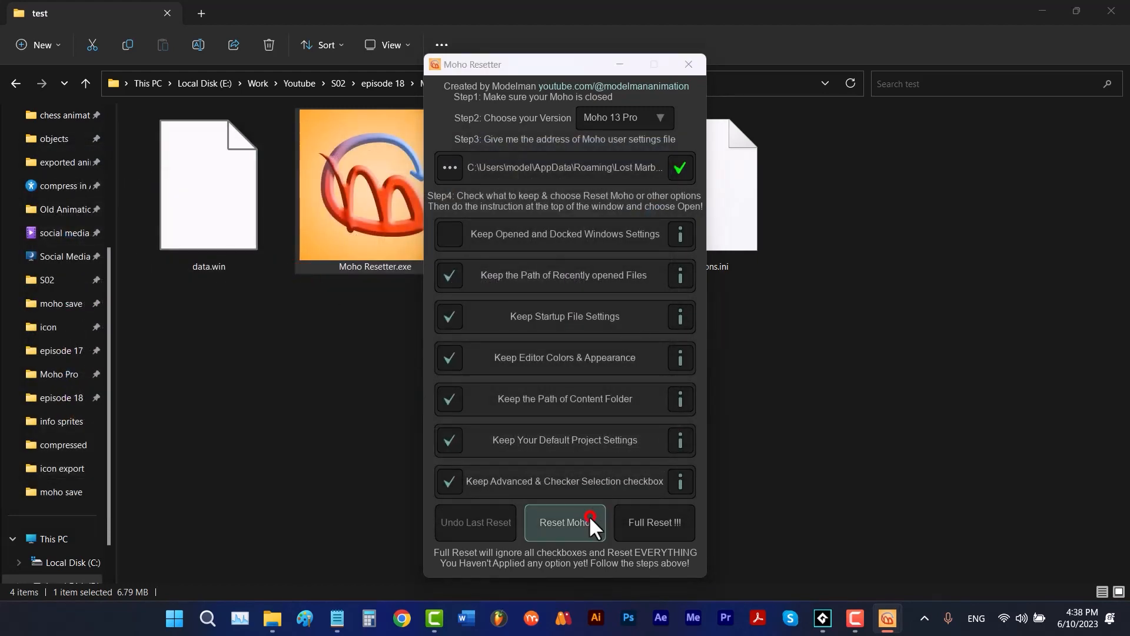
- Run Reset Moho and copy the generated Moho Pro13.user.settings file from the Moho_Resetter folder
left_click(589, 514)
left_click(246, 253)
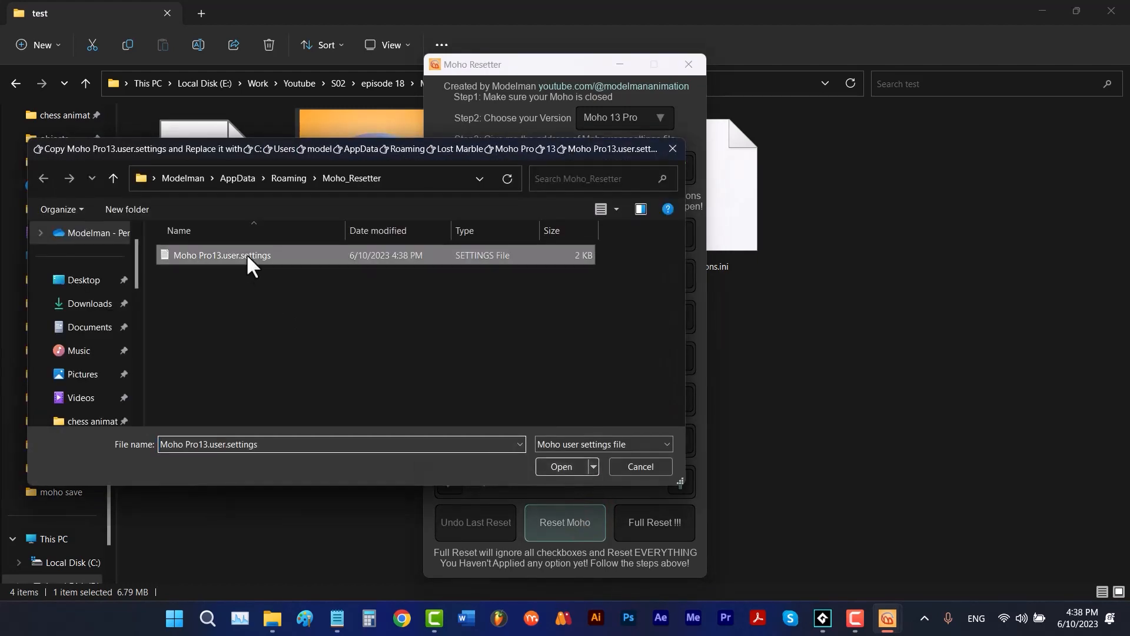
right_click(246, 253)
left_click(287, 502)
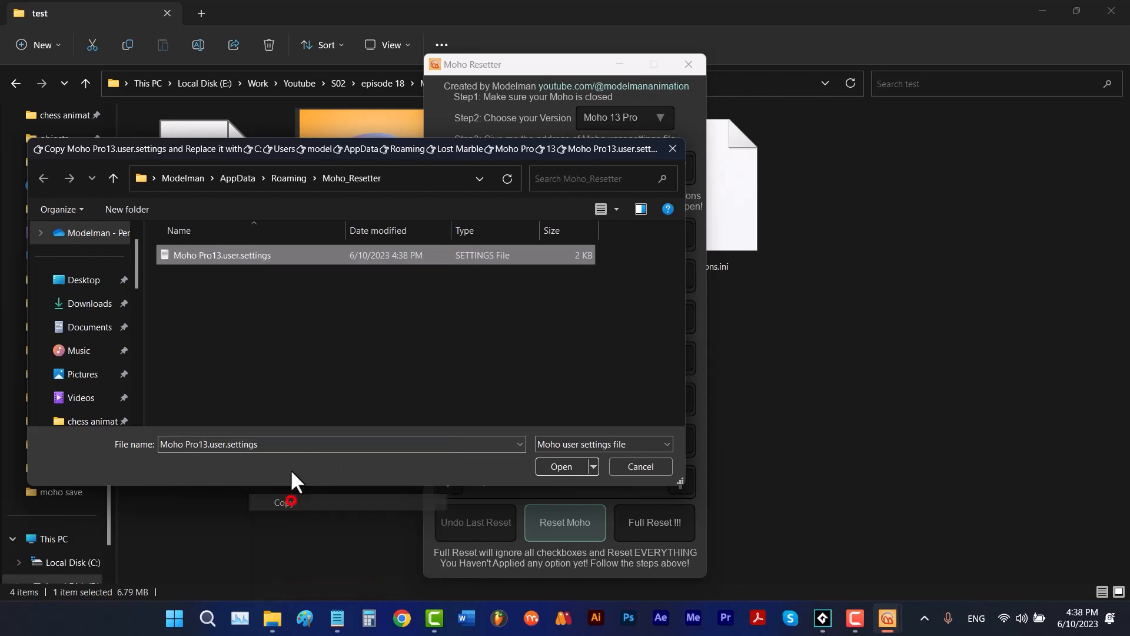
- Replace Moho Pro13.user.settings in Lost Marble > Moho Pro > 13 with the copied file and complete the reset
left_click(113, 179)
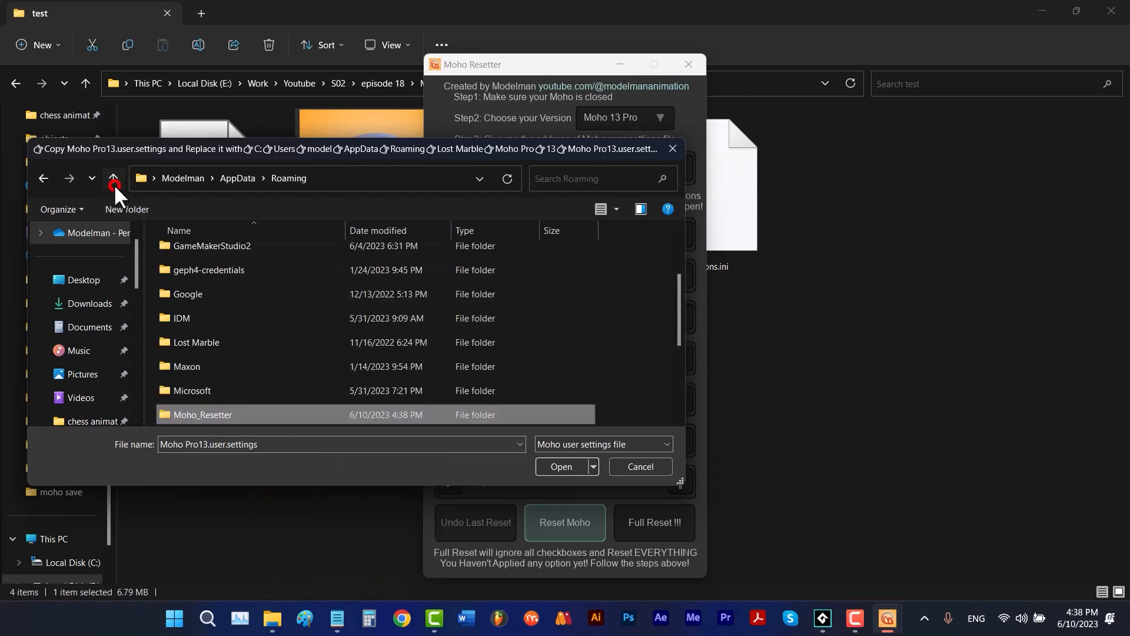
double_click(192, 343)
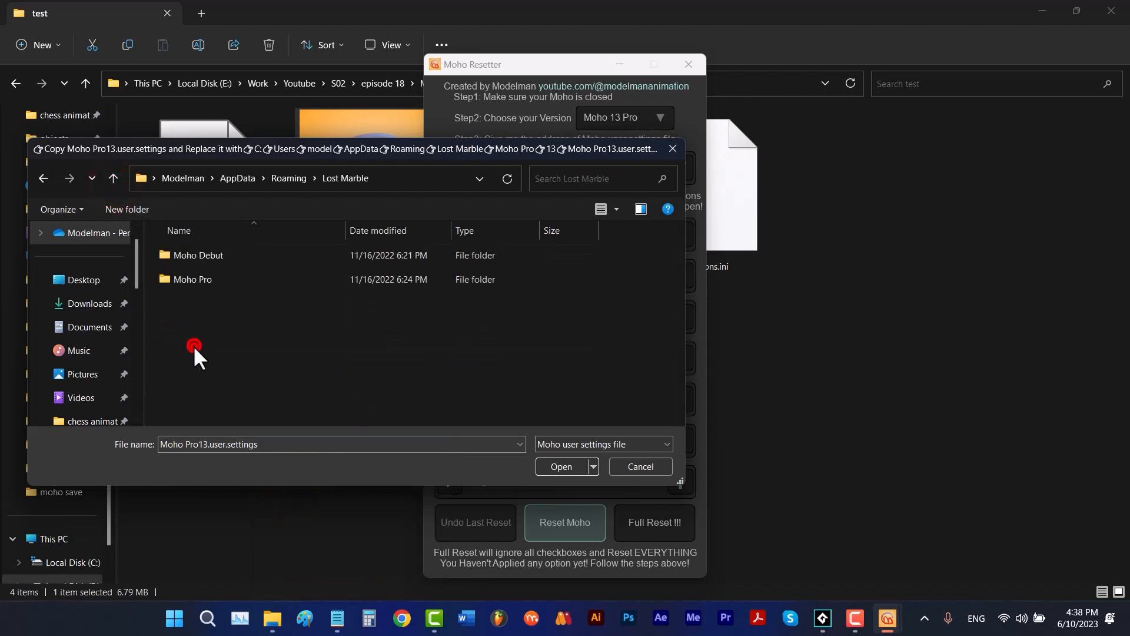
double_click(206, 280)
double_click(218, 257)
right_click(337, 331)
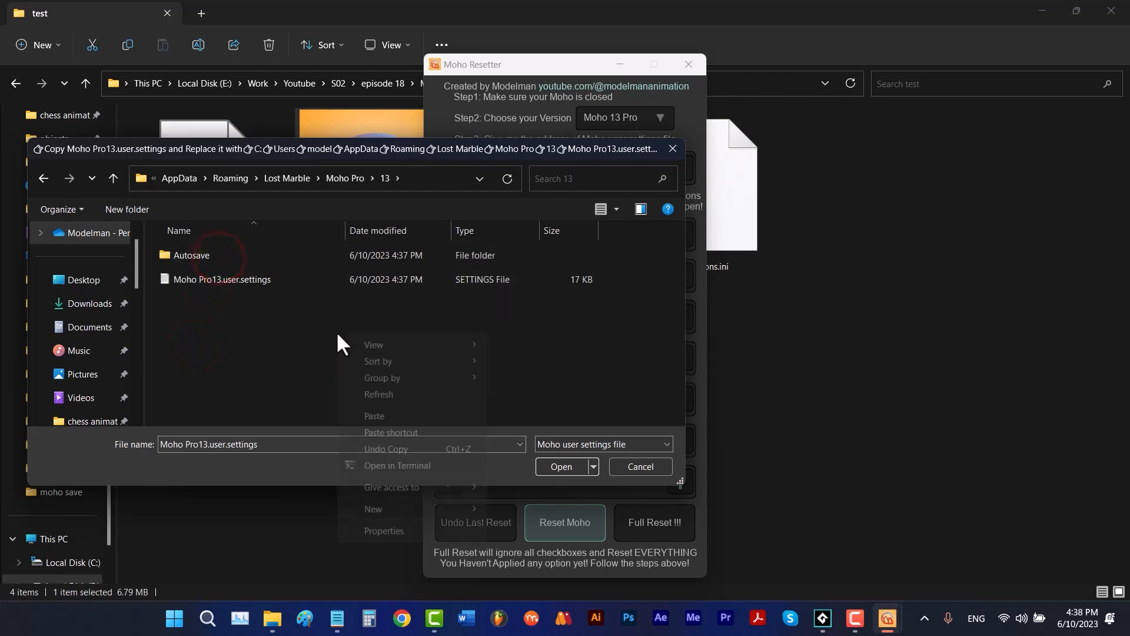
left_click(377, 415)
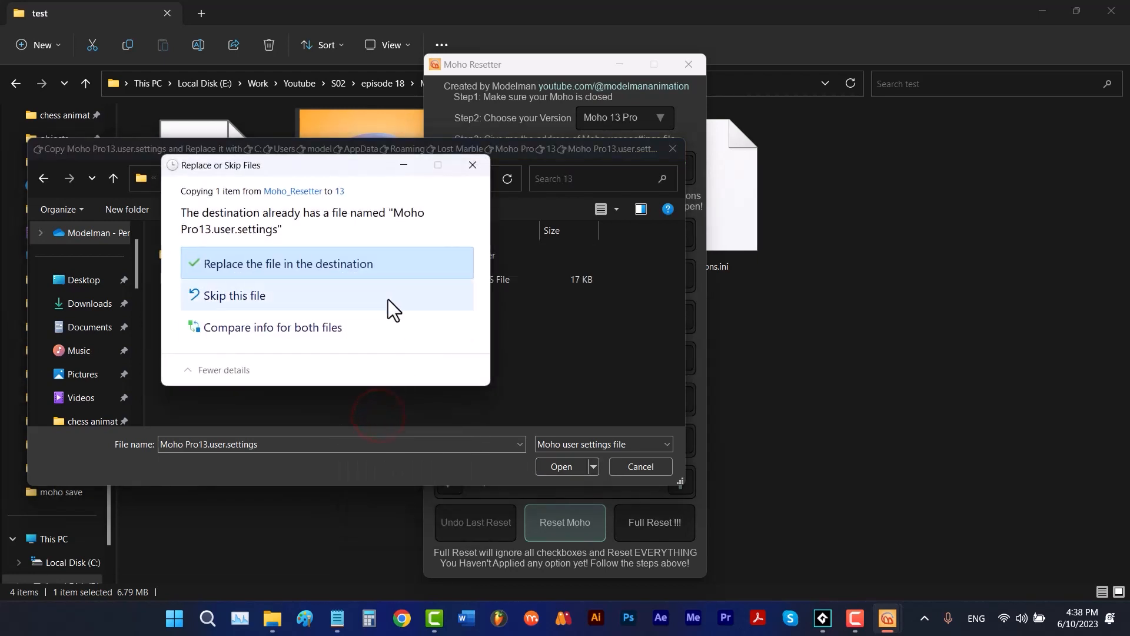
left_click(383, 268)
left_click(562, 465)
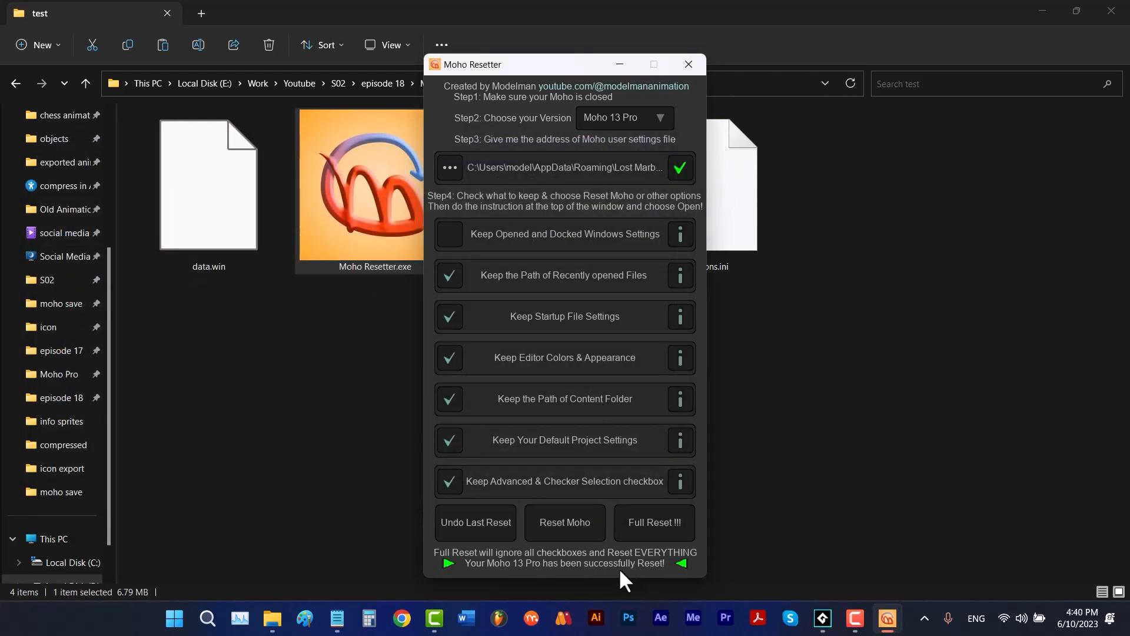
- Launch Moho, accept the custom content folder update, and close the Library window
left_click(531, 615)
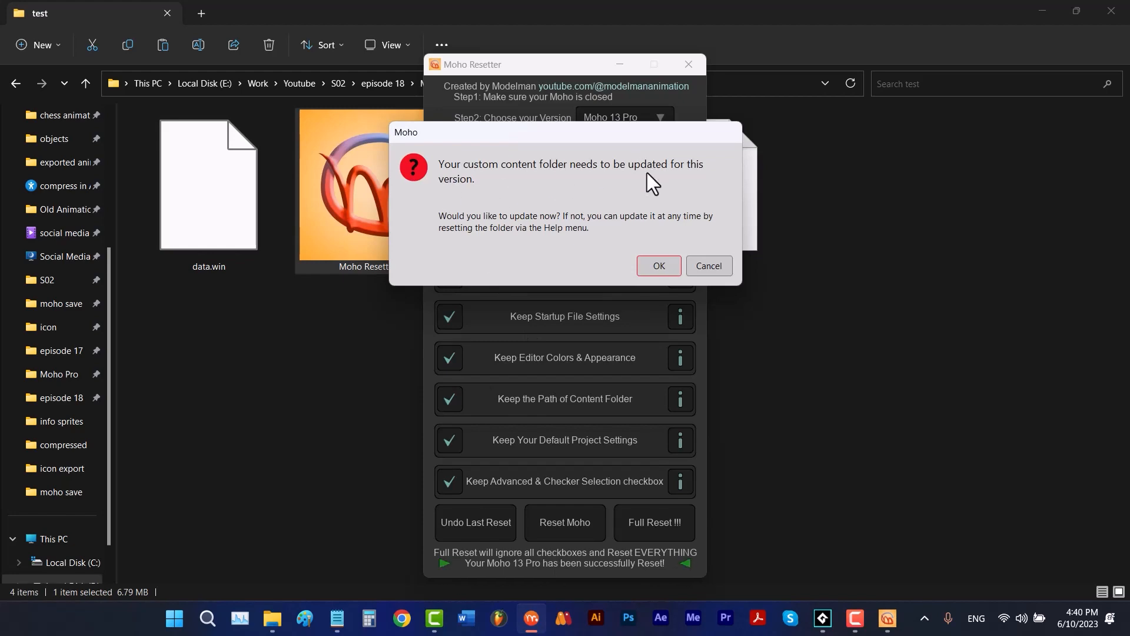
left_click(651, 259)
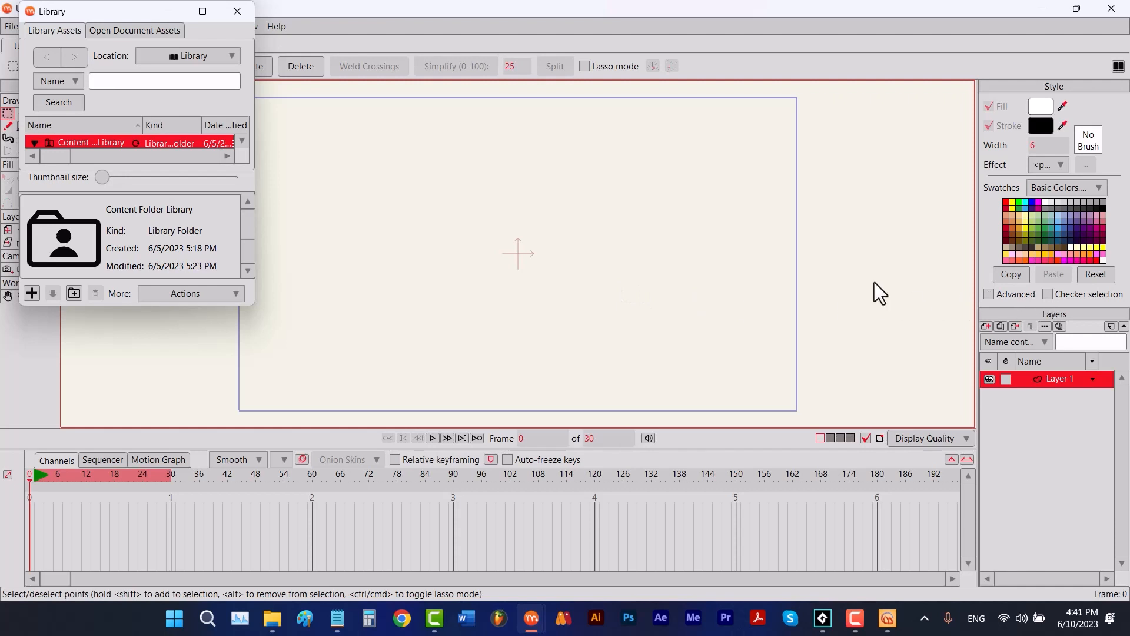
left_click(237, 11)
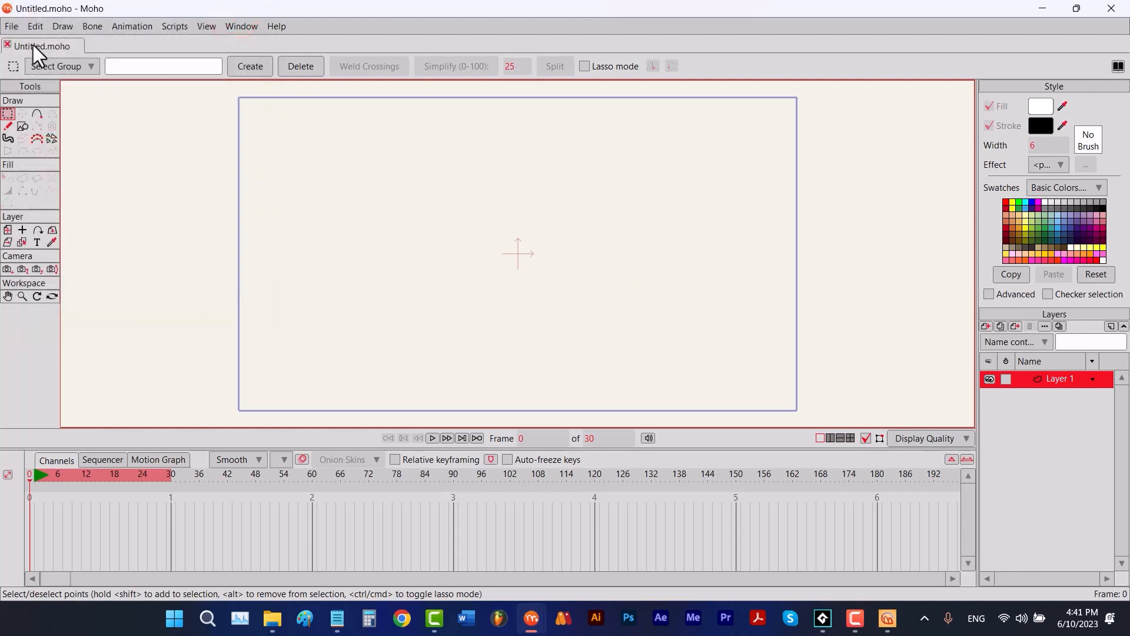
- Check the dimensions, frame rate and render style in Moho's Project Settings, and leave without changes
left_click(12, 27)
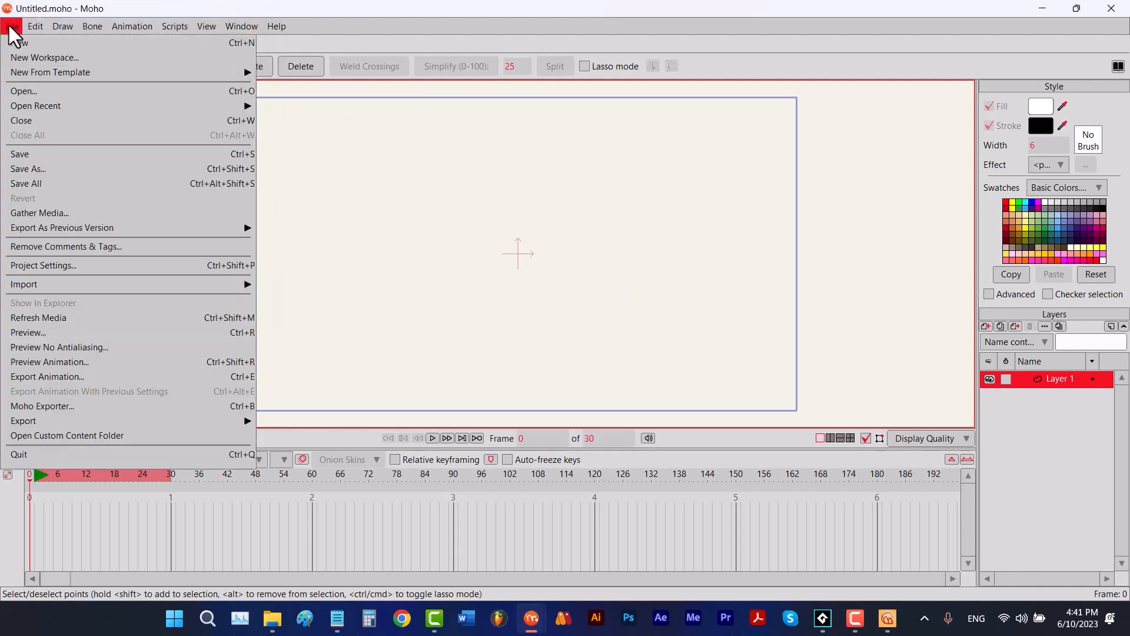
left_click(63, 267)
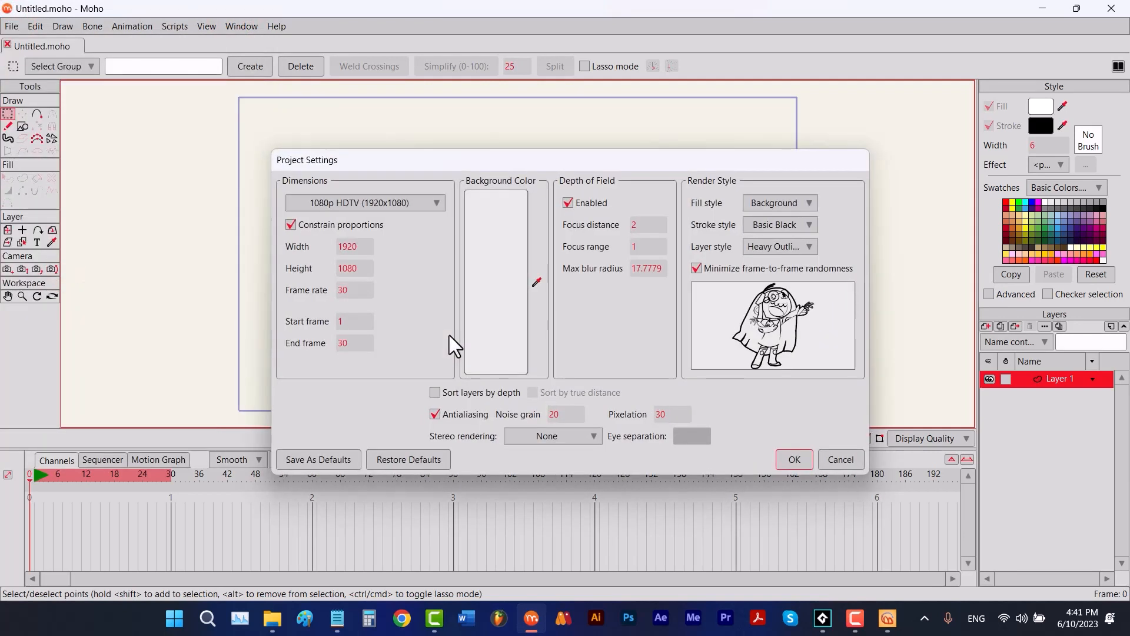
left_click(827, 459)
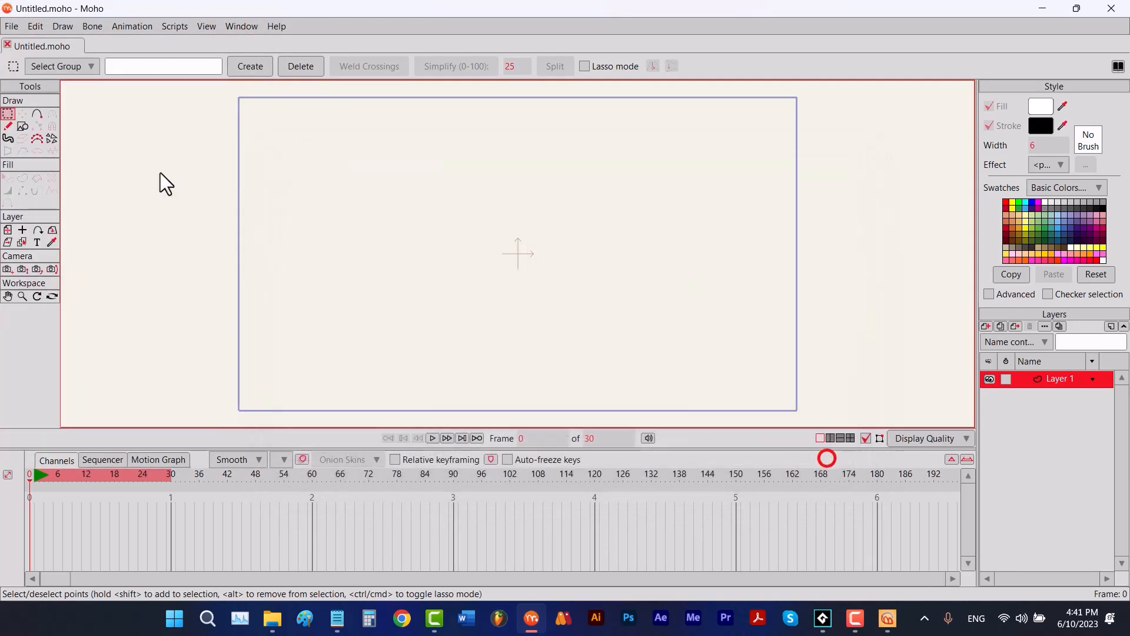
- Examine the General, Editor Colors and Appearance preferences and the list of recently opened files
left_click(35, 27)
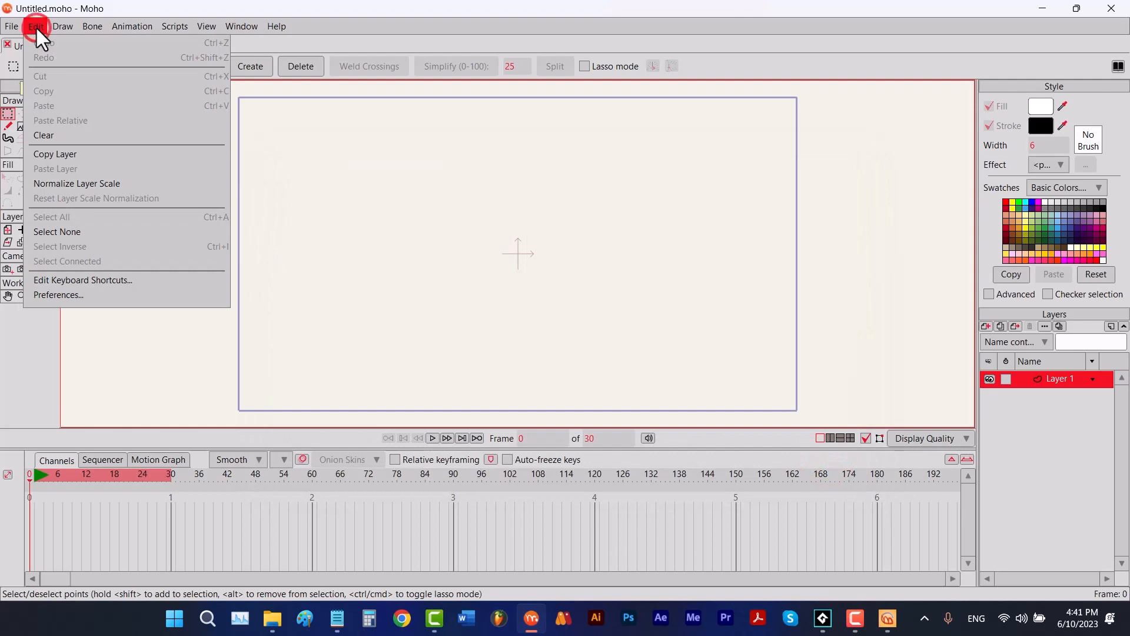
left_click(124, 294)
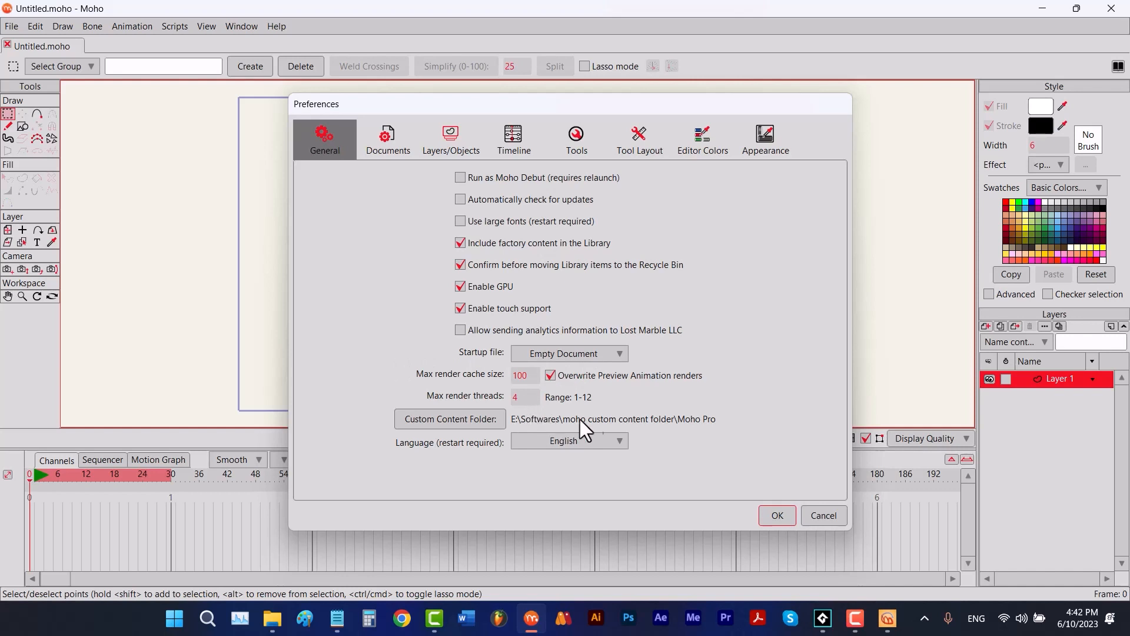
left_click(713, 140)
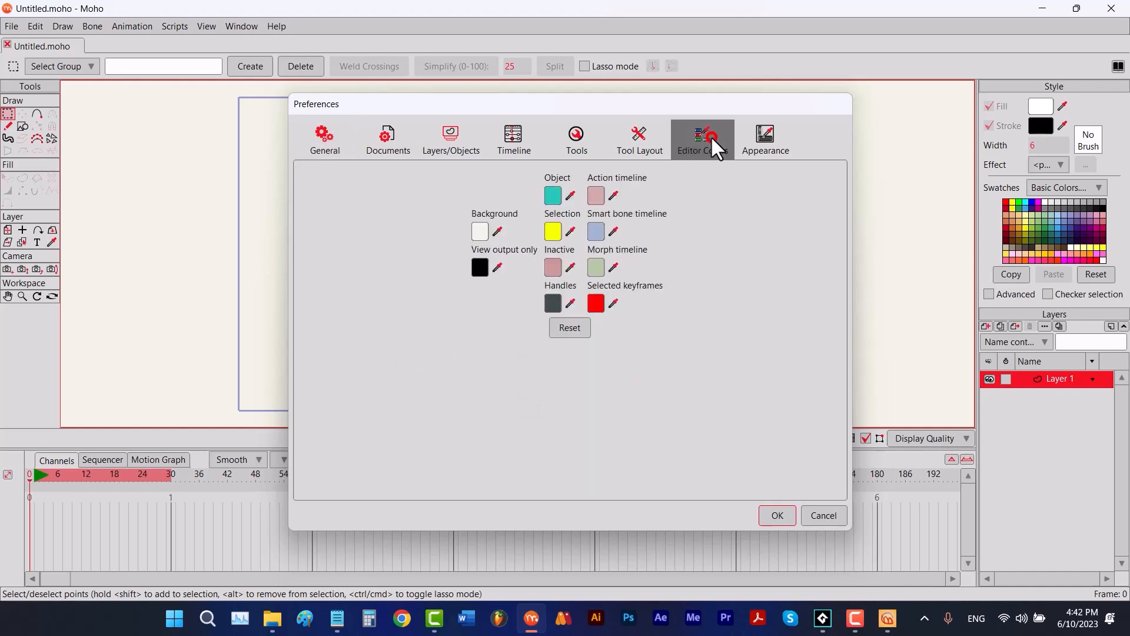
left_click(754, 129)
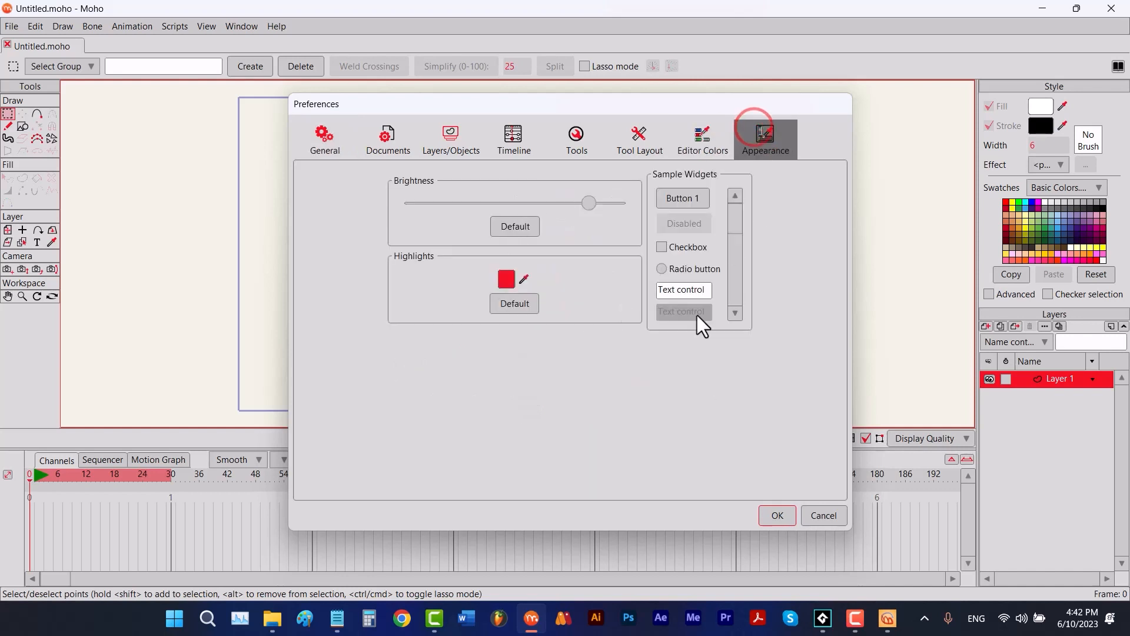
left_click(808, 510)
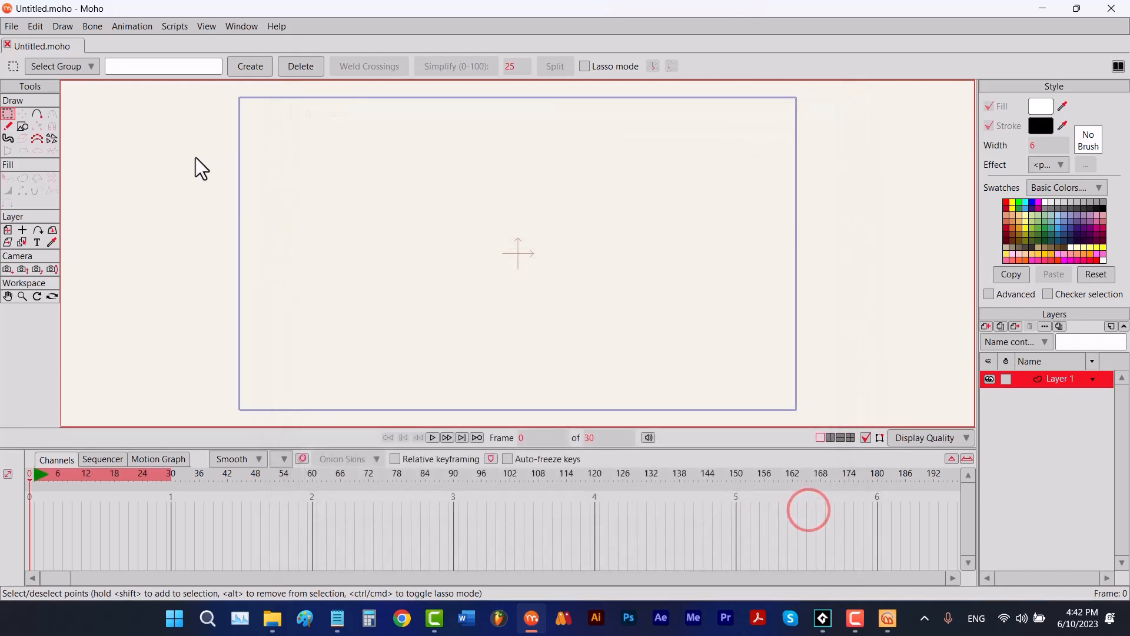
left_click(11, 26)
mouse_move(195, 112)
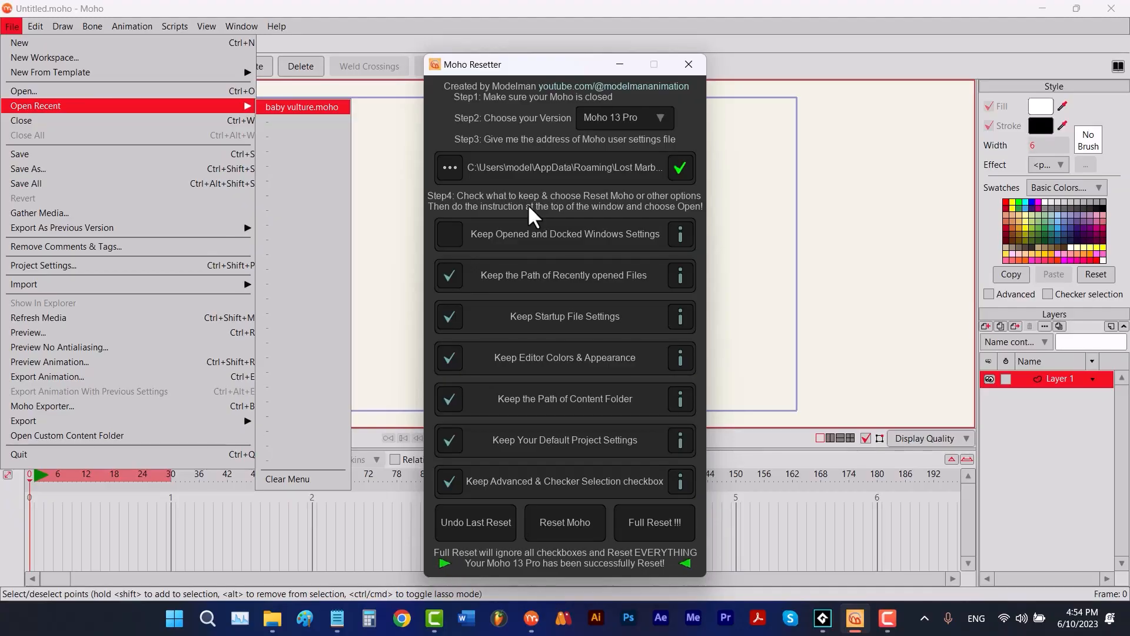
- Switch Moho Resetter to Moho 13 Debut with Moho Debut13.user.settings, and turn on Keep Opened and Docked Windows Settings
left_click(644, 116)
left_click(644, 159)
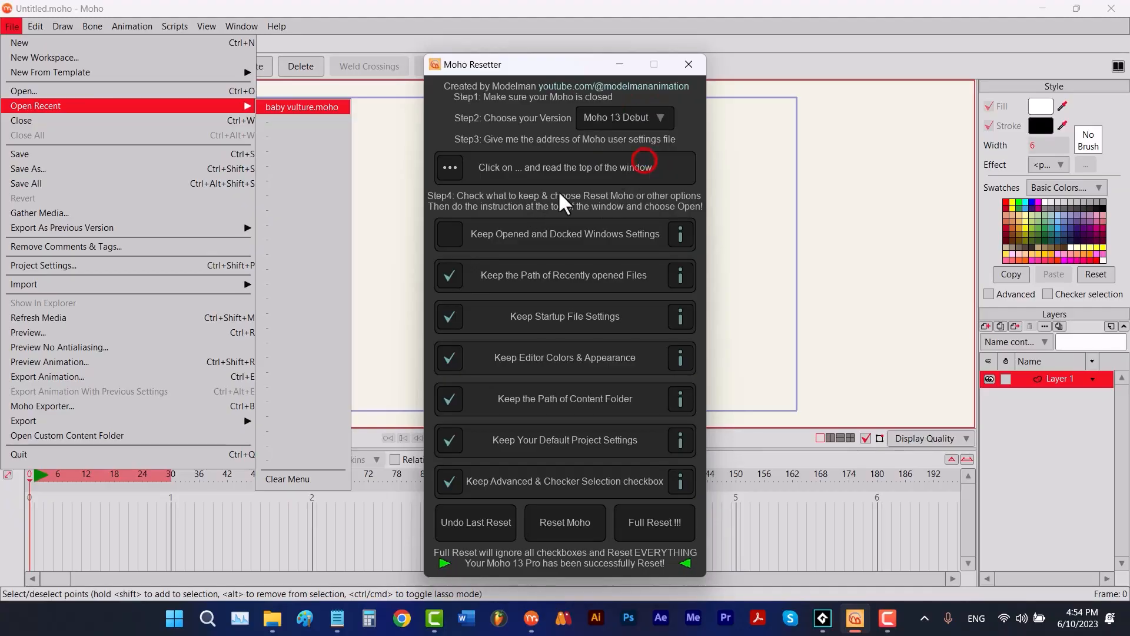
left_click(460, 176)
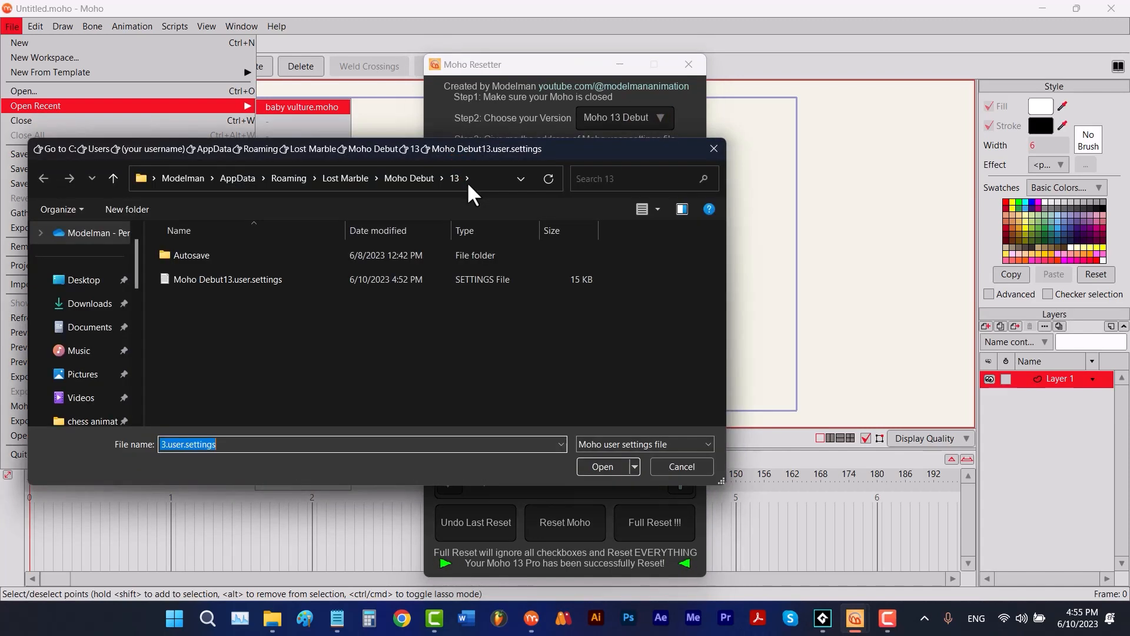
double_click(259, 281)
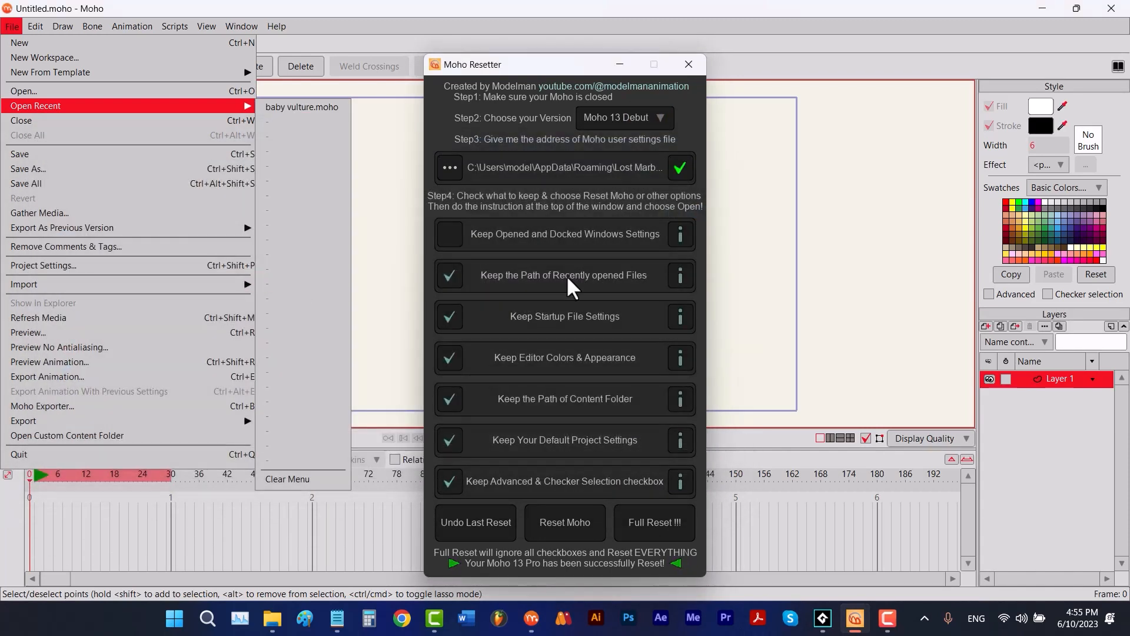
left_click(452, 235)
- Run Reset Moho and copy the generated Moho Debut13.user.settings file from the Moho_Resetter folder
left_click(568, 513)
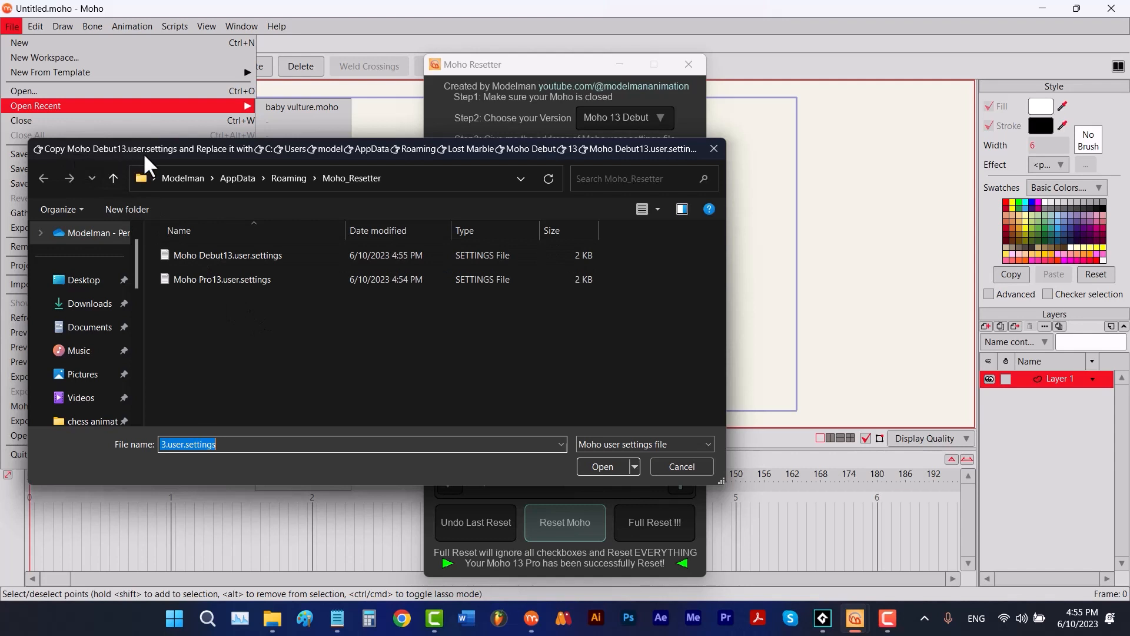
left_click(221, 252)
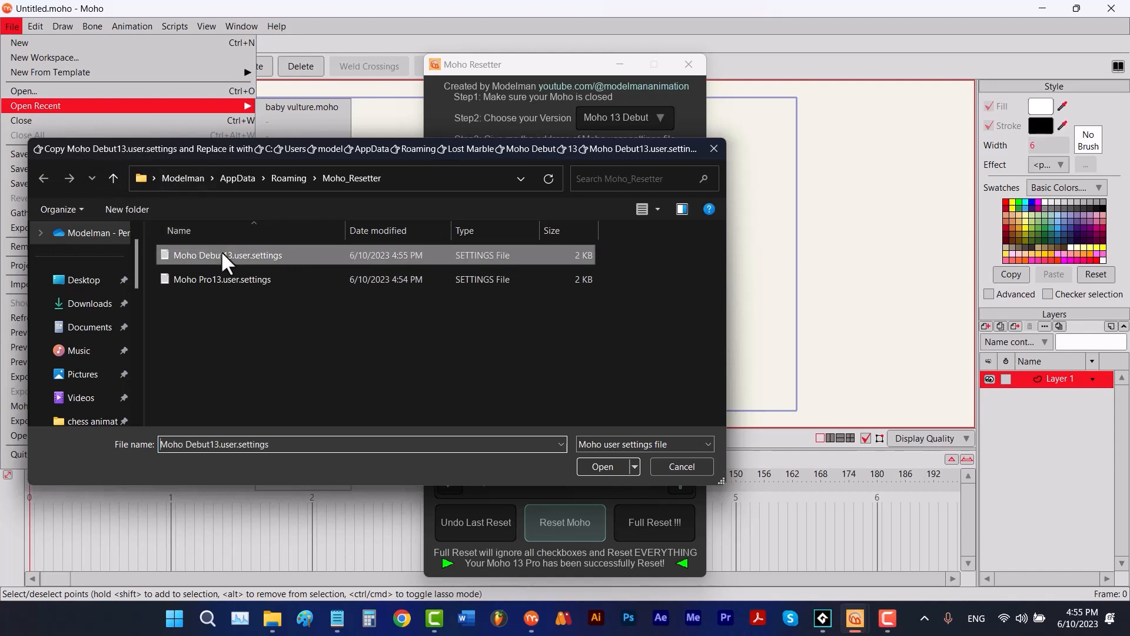
right_click(221, 251)
left_click(271, 500)
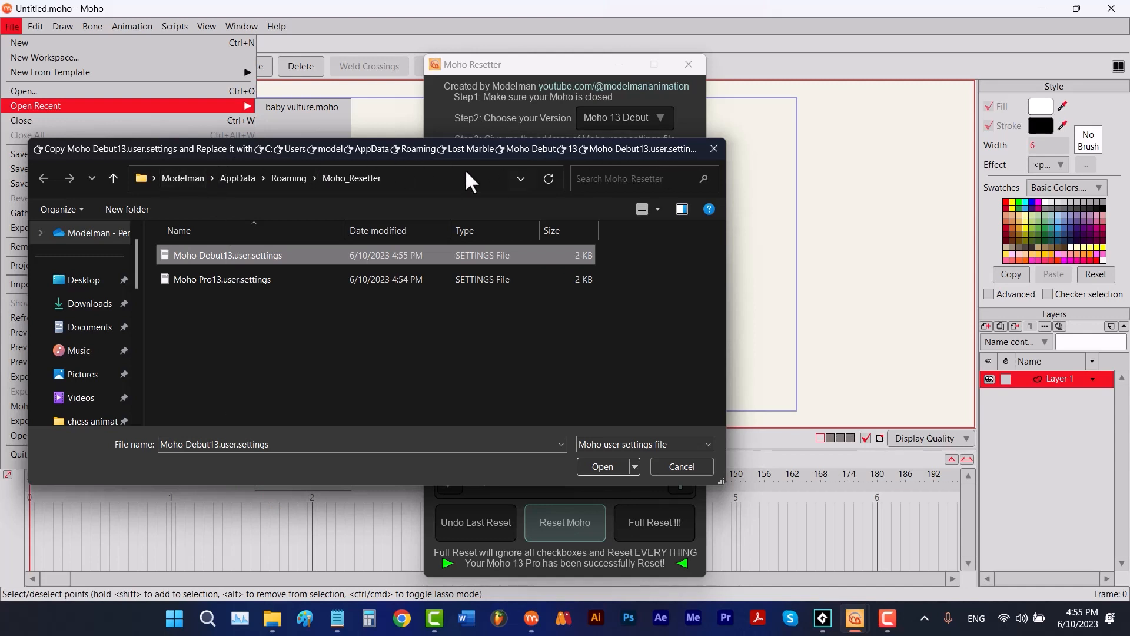
- Replace Moho Debut13.user.settings in Roaming > Lost Marble > Moho Debut > 13 with the copied file and open it to complete the reset
left_click(109, 180)
left_click(219, 349)
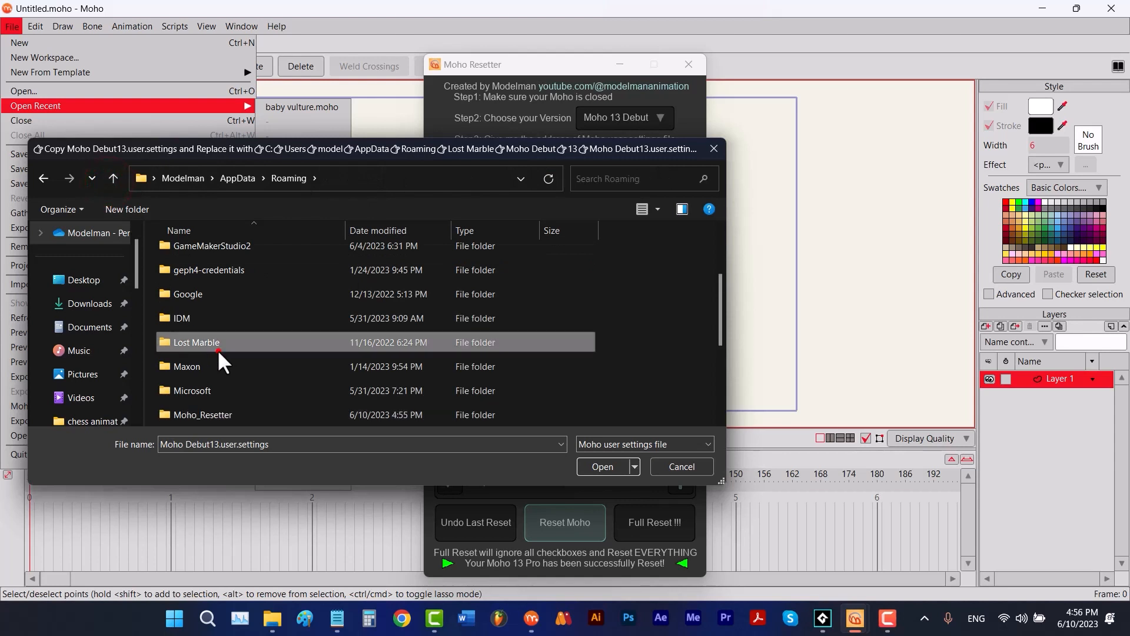
double_click(217, 349)
double_click(208, 253)
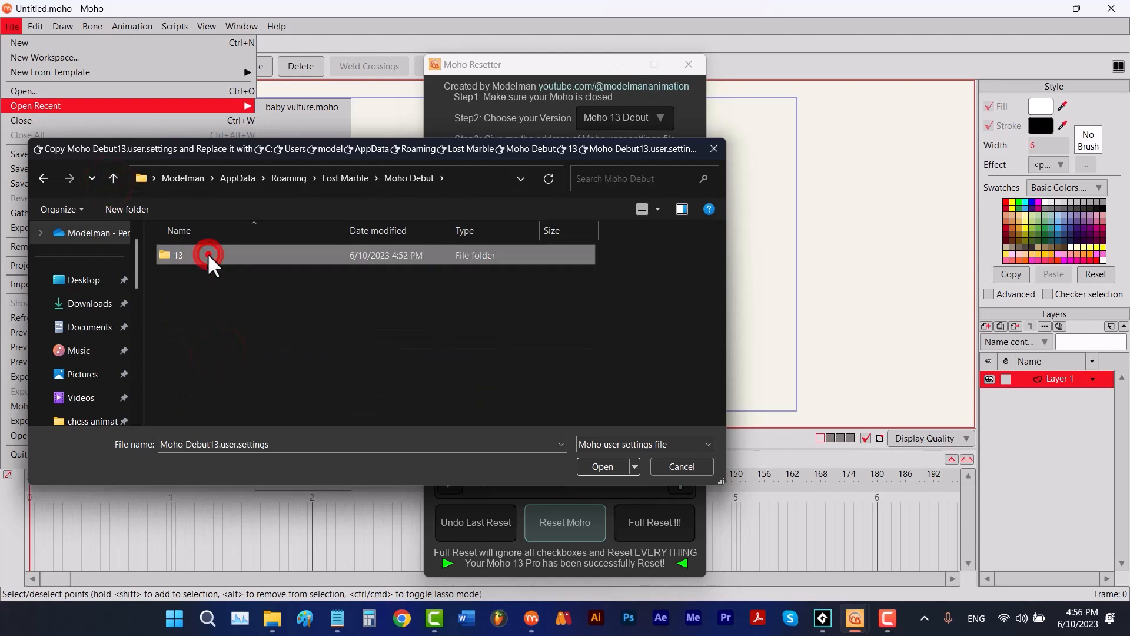
double_click(207, 253)
right_click(536, 330)
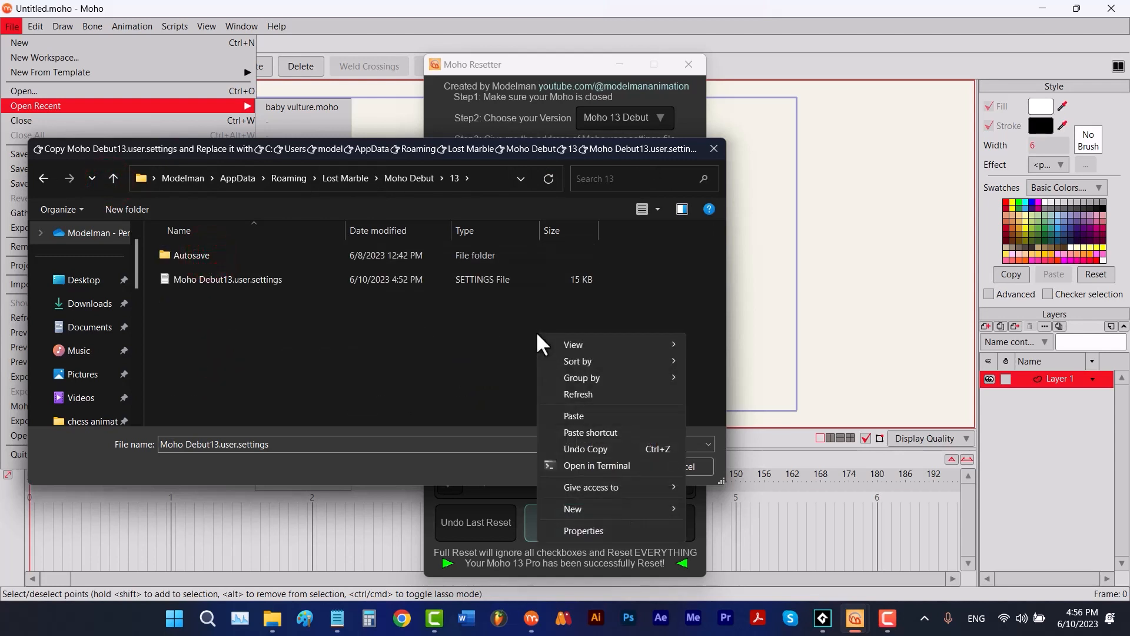
left_click(574, 416)
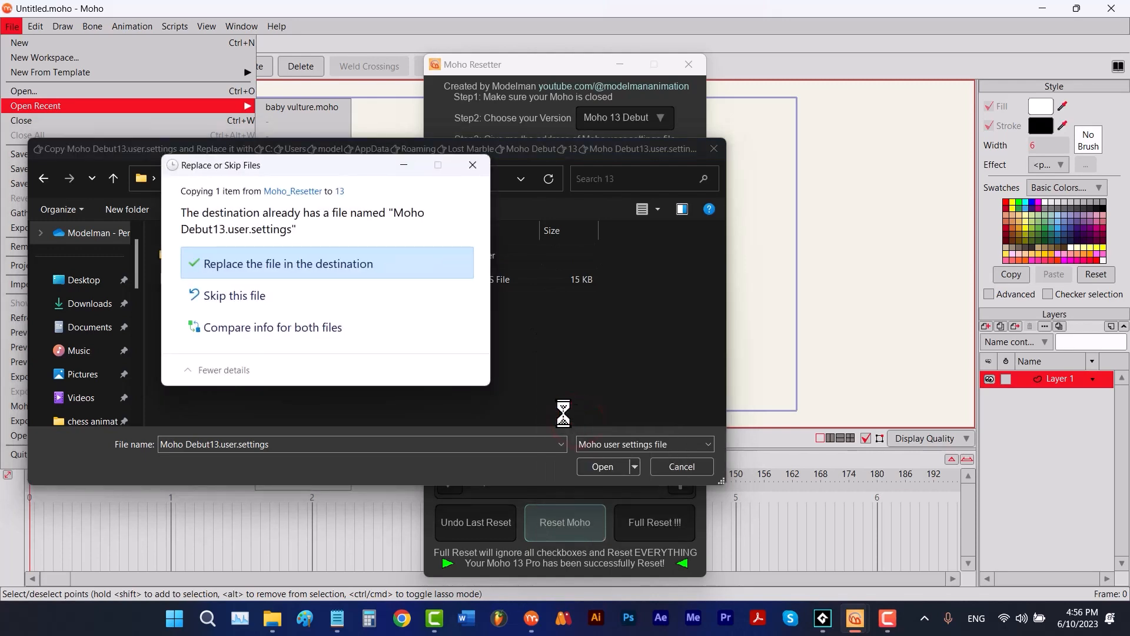
left_click(404, 263)
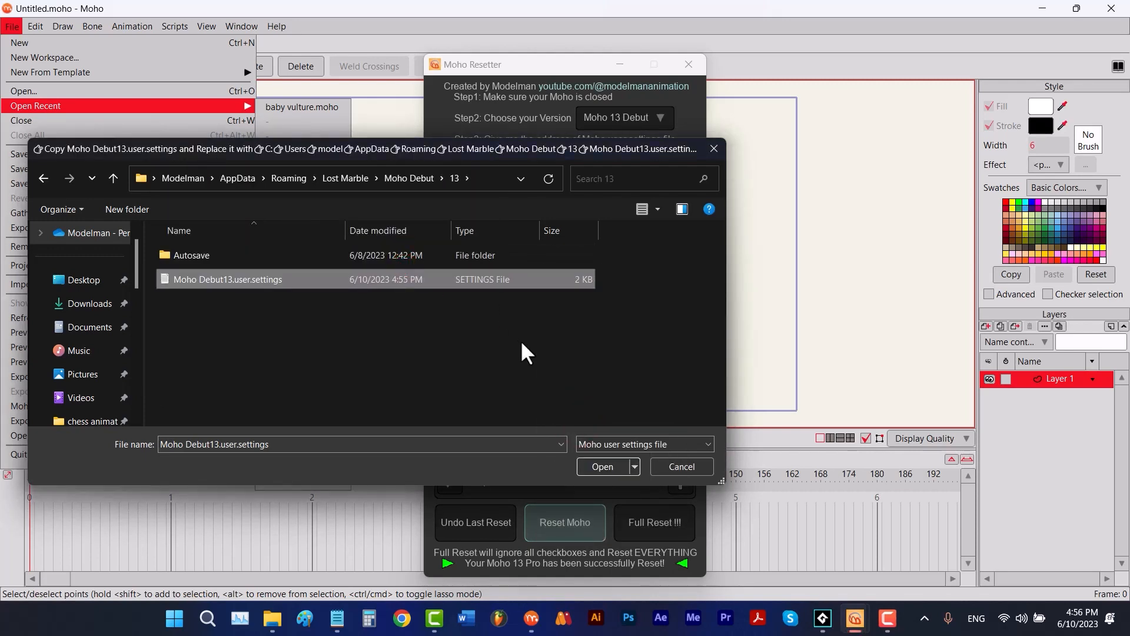
left_click(602, 464)
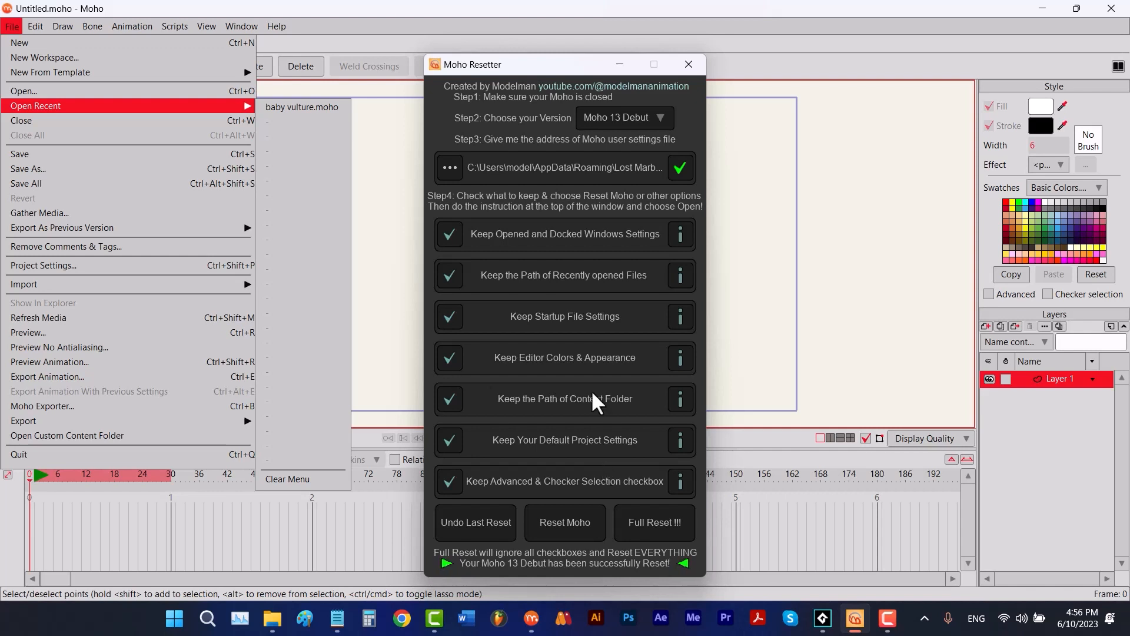
- Switch the version to Moho 12 Pro and load its Moho Pro12.user.settings file
left_click(606, 115)
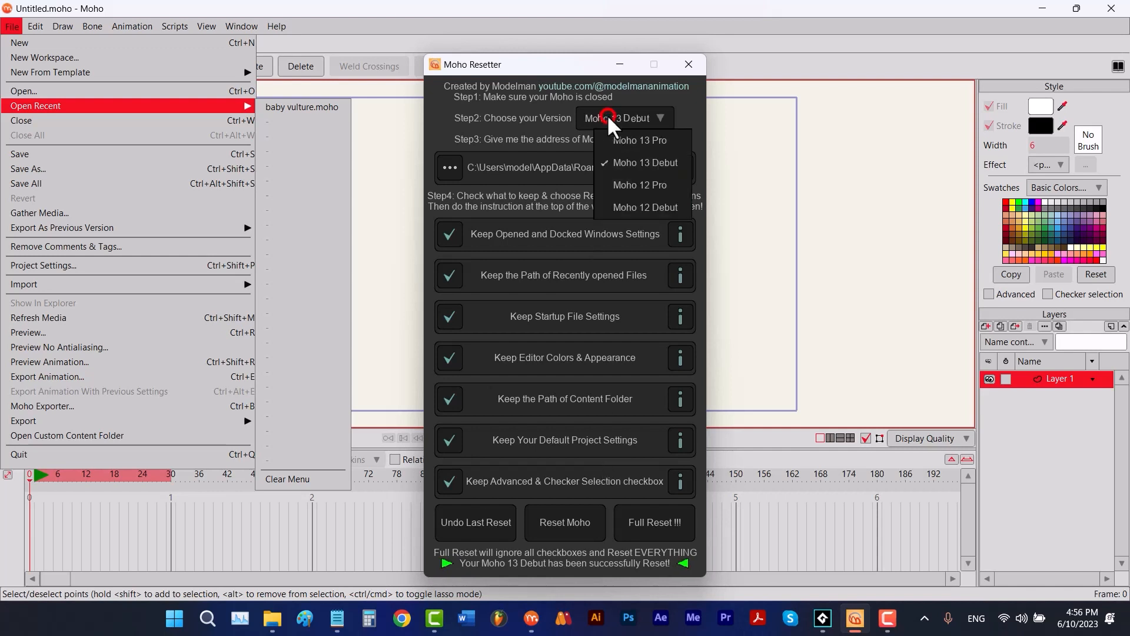
left_click(622, 180)
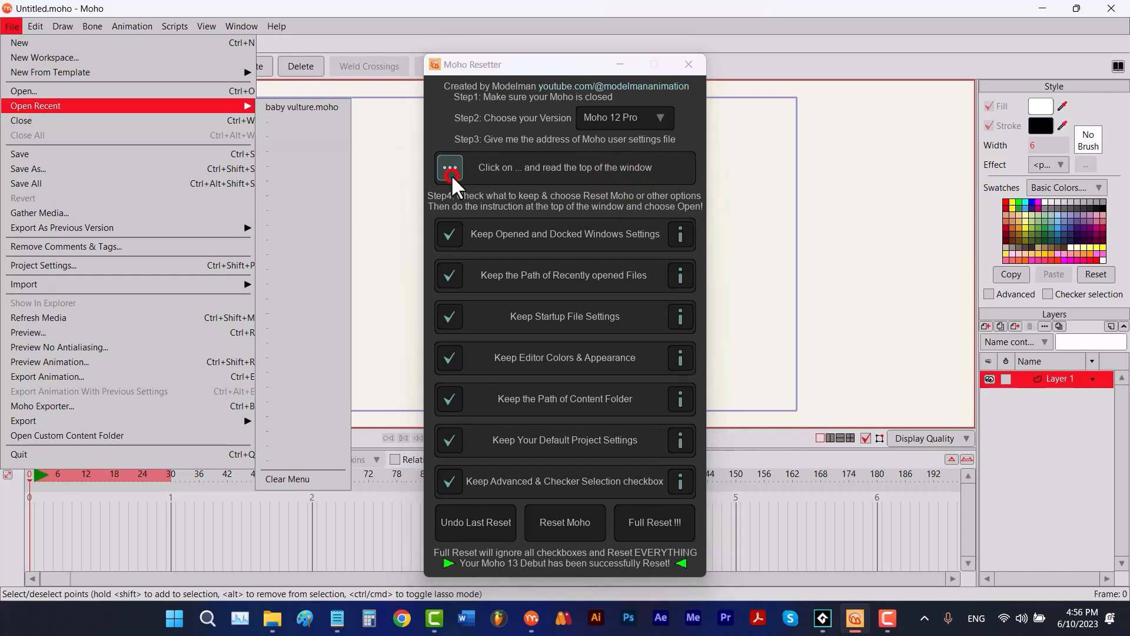
left_click(451, 170)
double_click(255, 276)
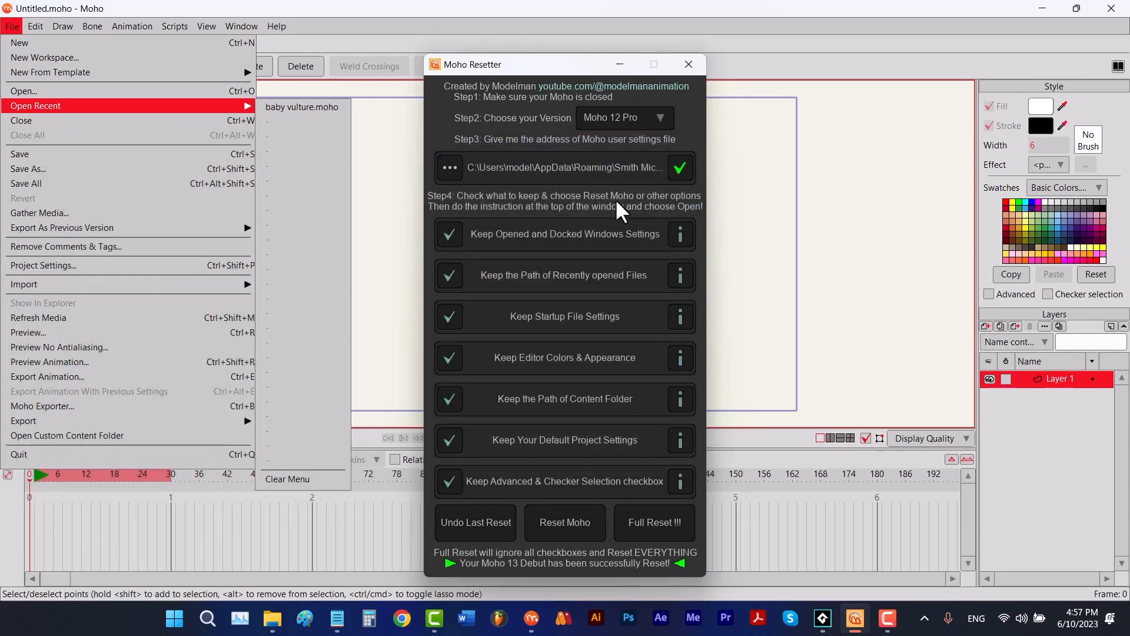
- Run Reset Moho and copy the generated Moho Pro12.user.settings file from the Moho_Resetter folder
left_click(581, 521)
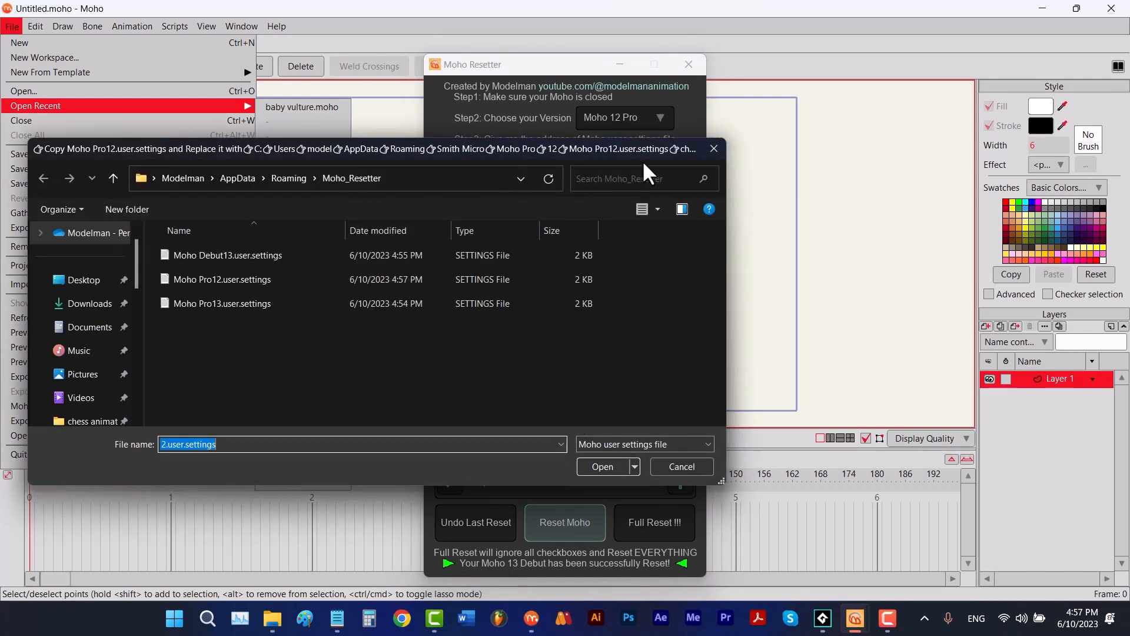
left_click(259, 279)
right_click(255, 272)
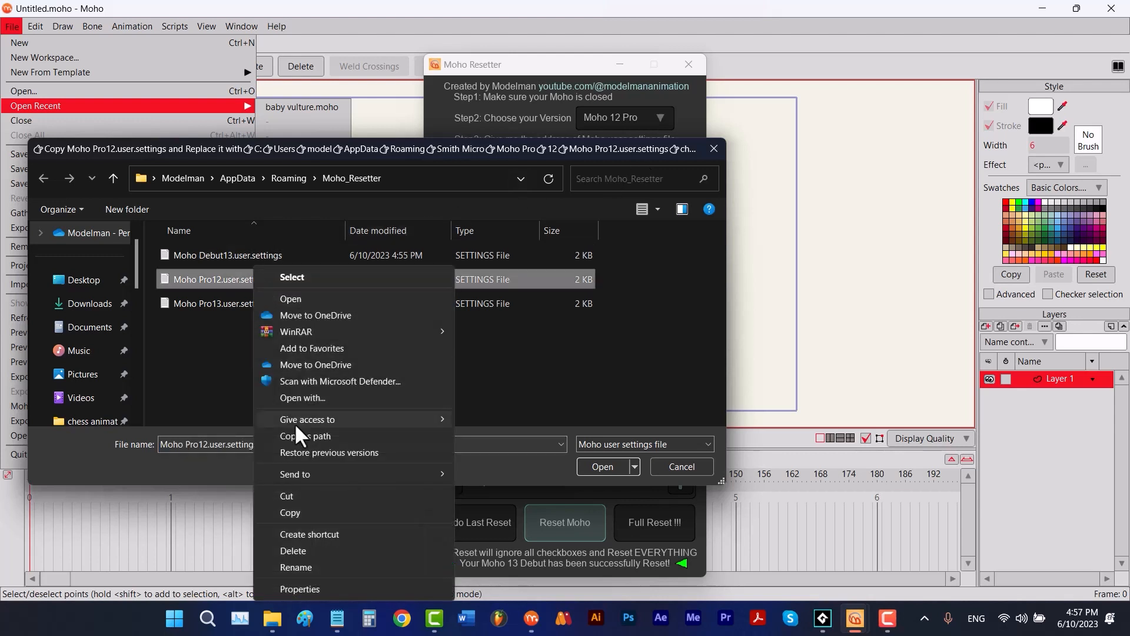
left_click(290, 512)
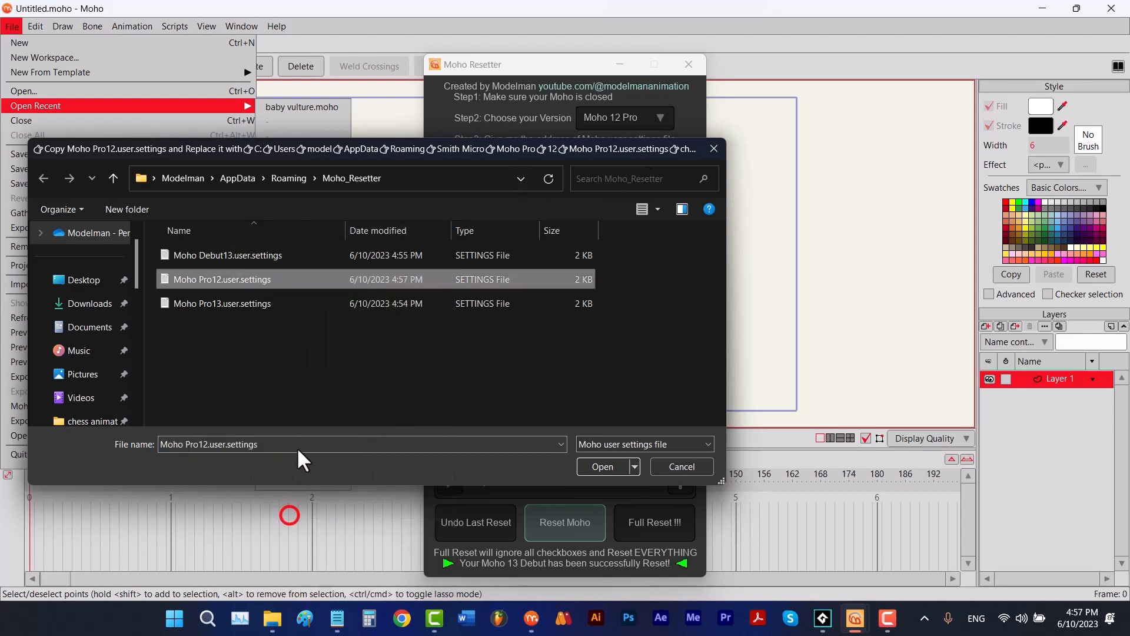
- Replace Moho Pro12.user.settings in Roaming > Smith Micro > Moho Pro > 12 with the copied file and open it to complete the reset
left_click(113, 178)
scroll(358, 321, "down", 3)
double_click(245, 415)
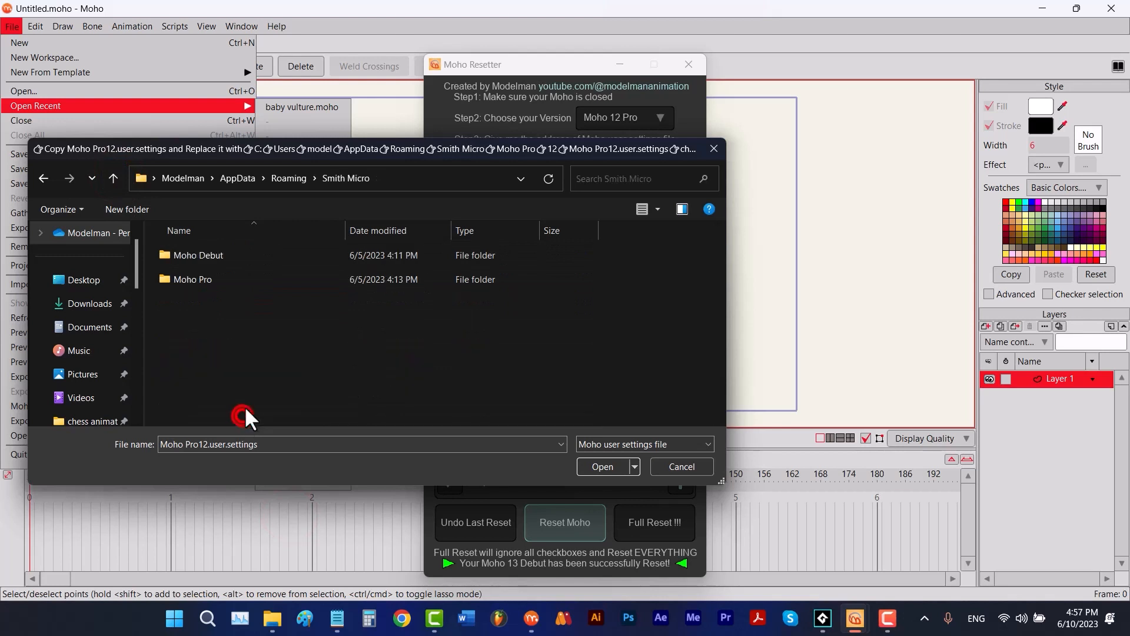
double_click(202, 280)
double_click(203, 257)
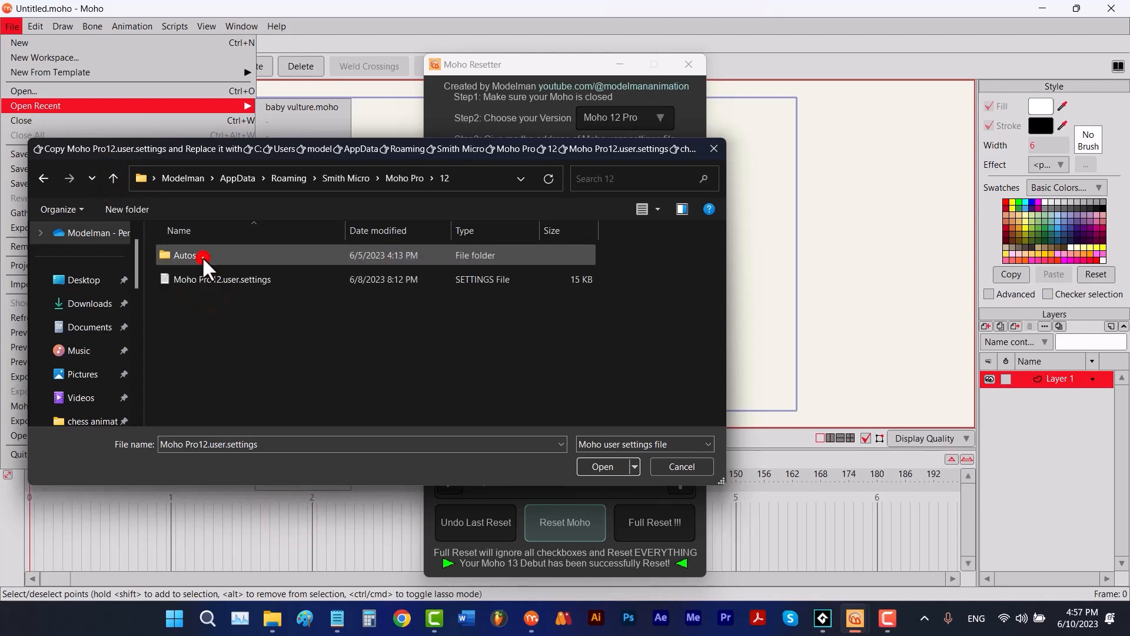
right_click(532, 331)
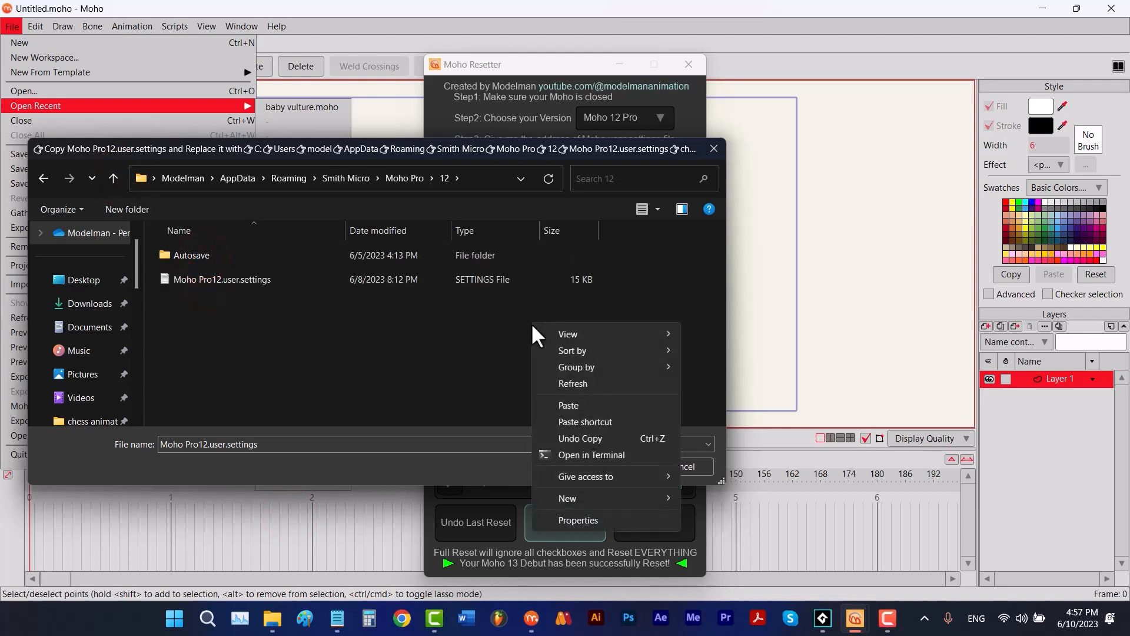
left_click(568, 405)
left_click(441, 276)
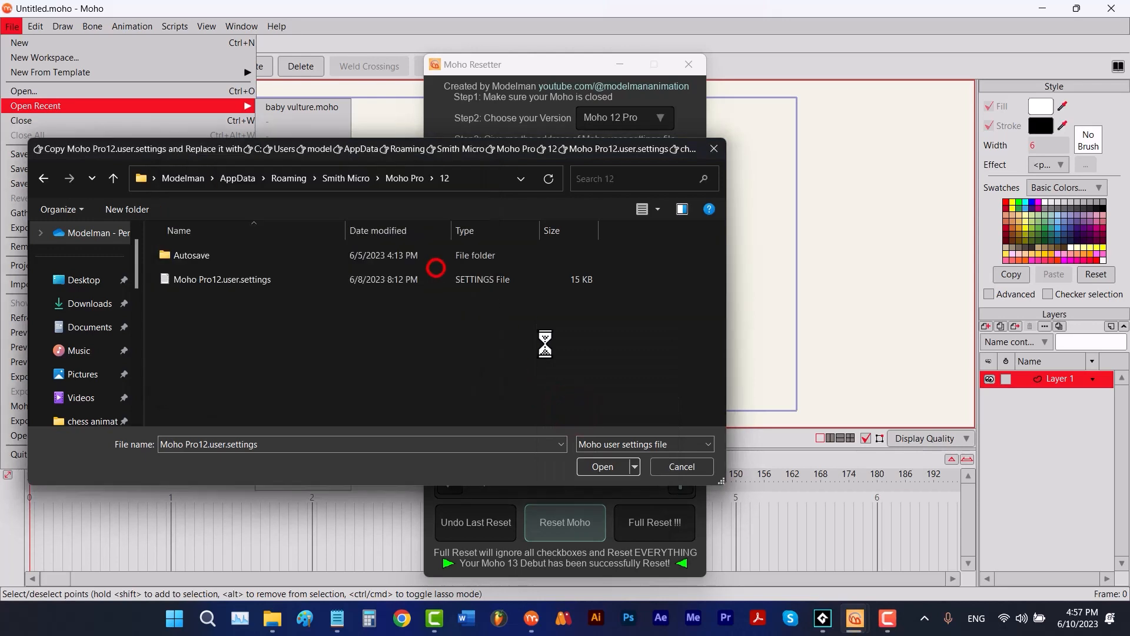
left_click(602, 466)
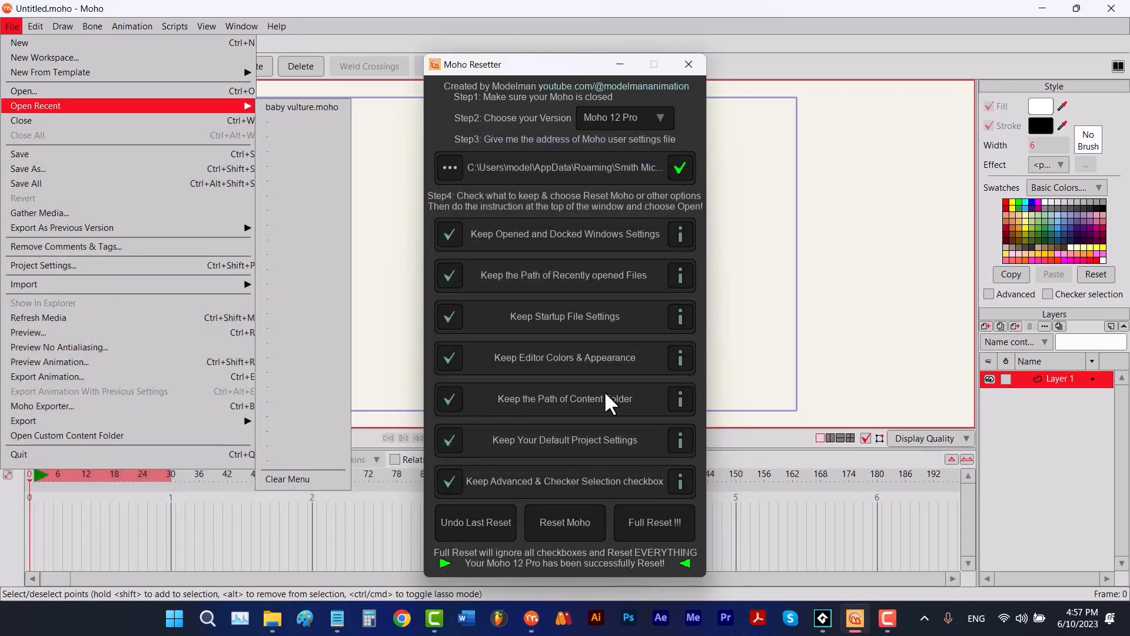
- Switch the version to Moho 12 Debut and load its Moho Debut12.user.settings file
left_click(622, 121)
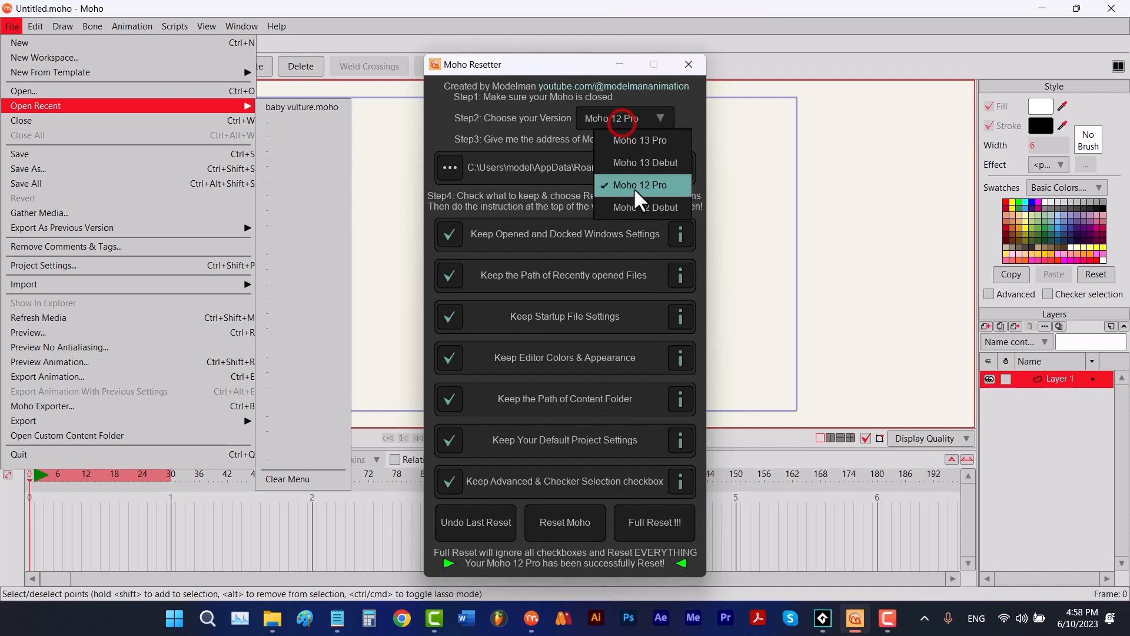
left_click(634, 203)
left_click(450, 168)
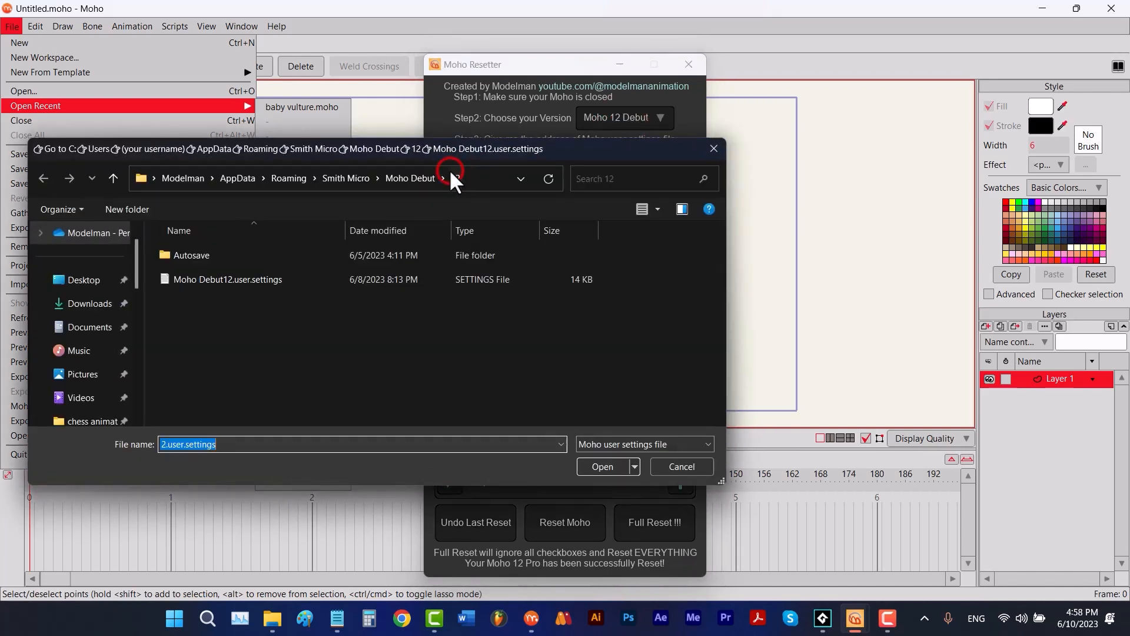
double_click(288, 279)
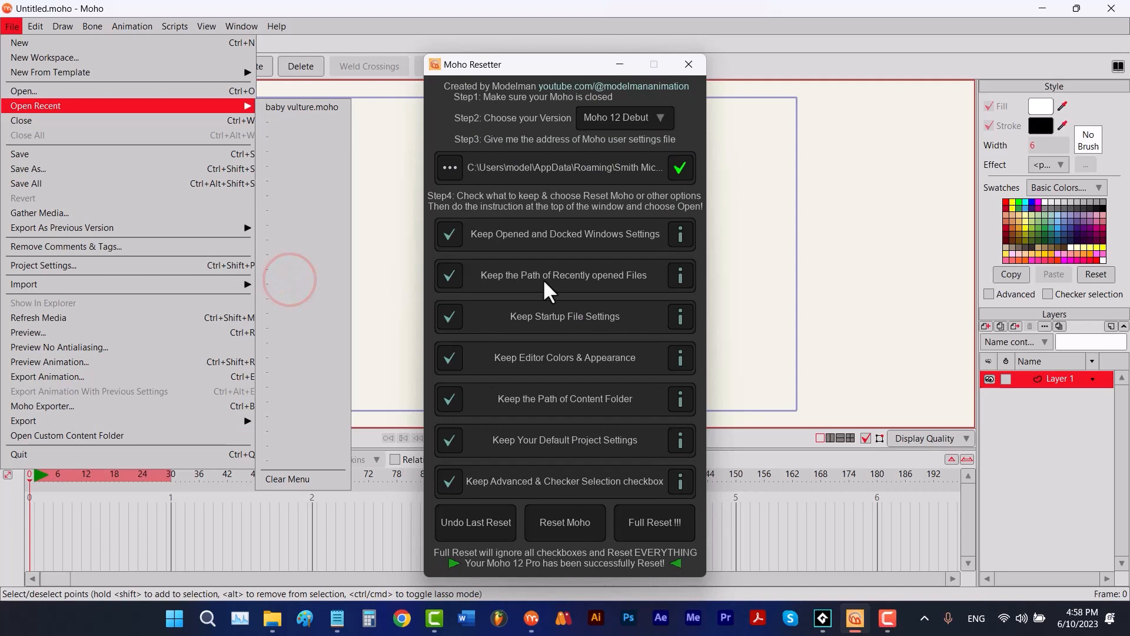
- Run Reset Moho and copy the generated Moho Debut12.user.settings file from the Moho_Resetter folder
left_click(594, 532)
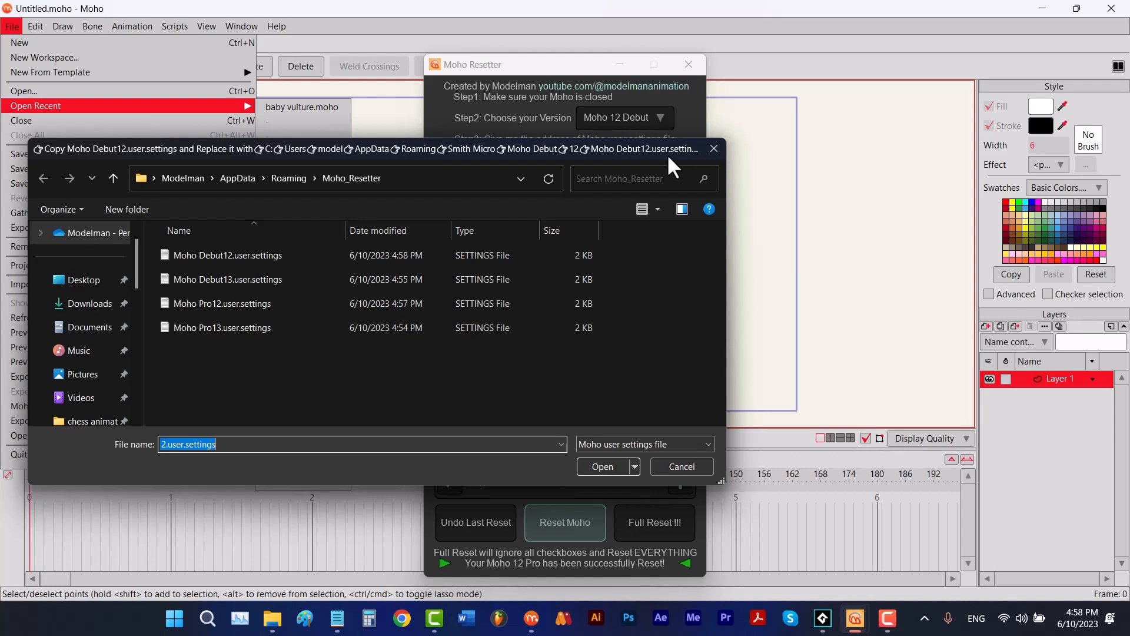
right_click(254, 259)
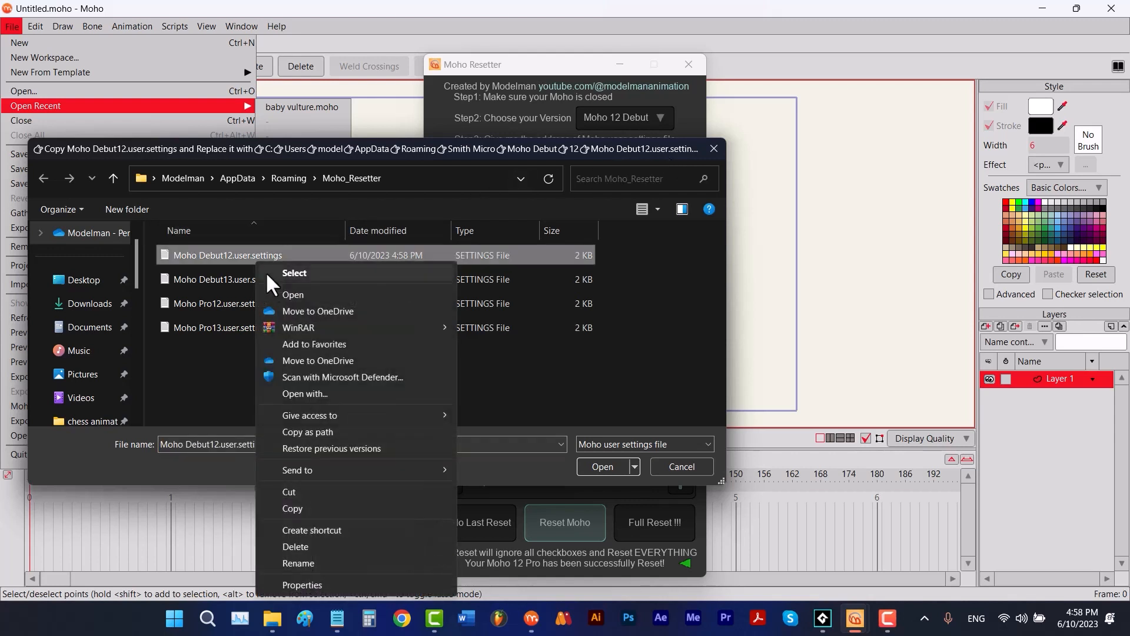
left_click(292, 508)
- Replace Moho Debut12.user.settings in Roaming > Smith Micro > Moho Debut > 12 with the copied file and open it to complete the reset
left_click(112, 176)
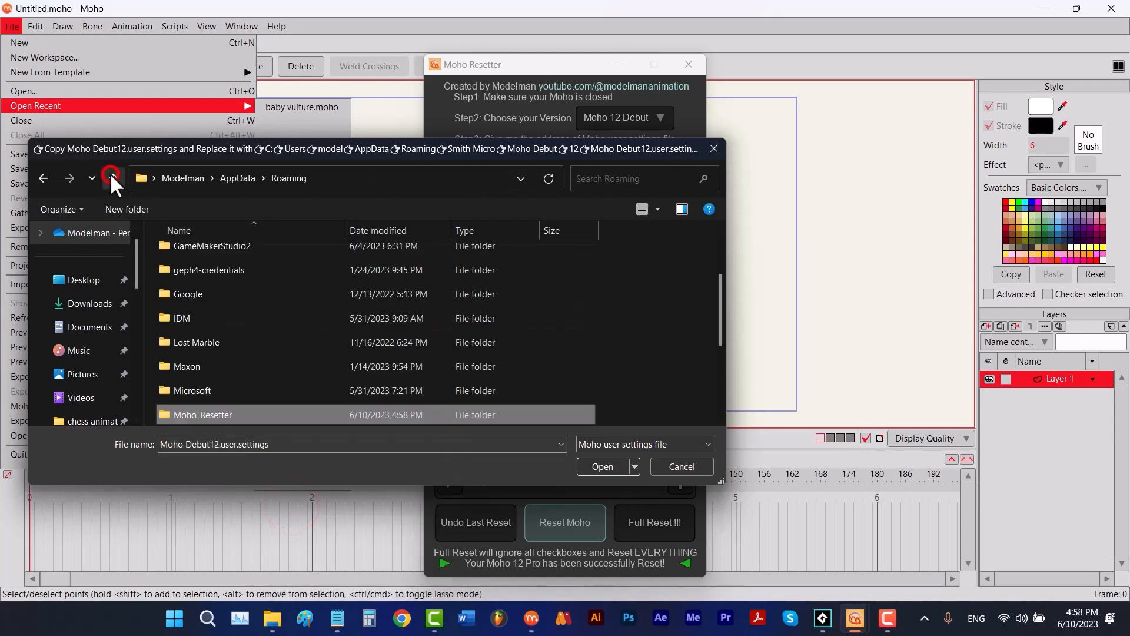
scroll(362, 337, "down", 1)
double_click(246, 412)
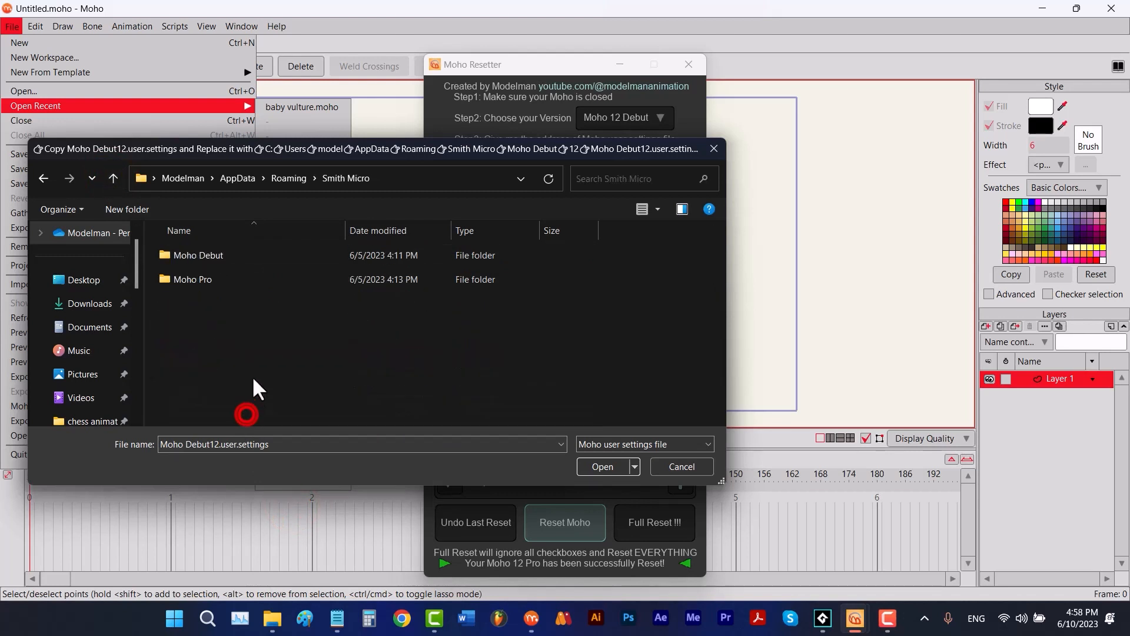
double_click(218, 255)
double_click(218, 256)
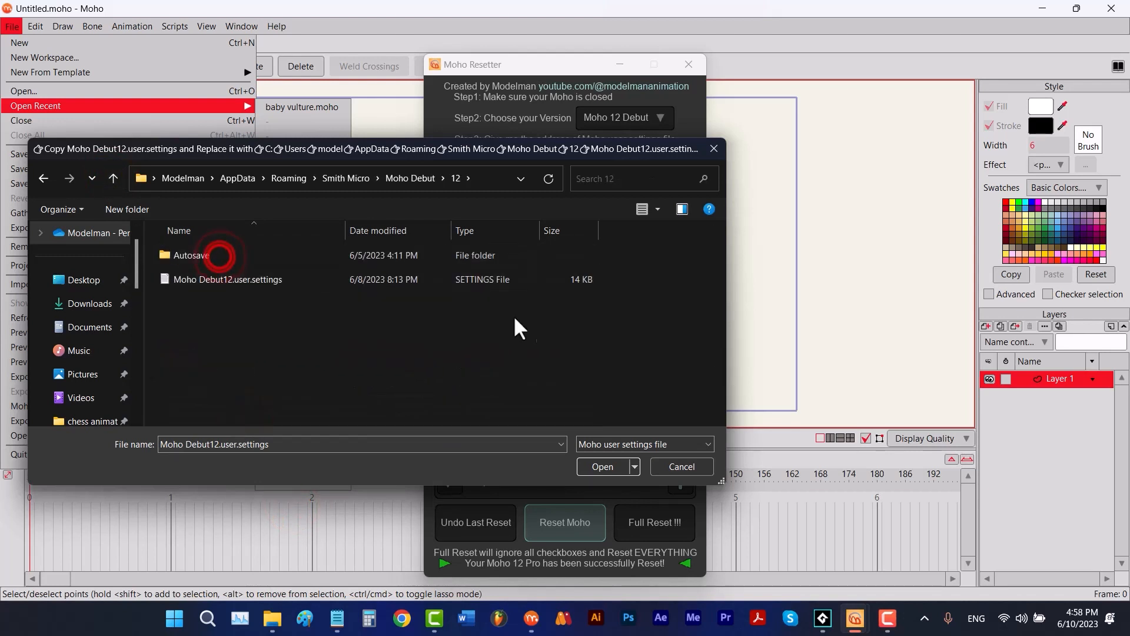
right_click(535, 323)
left_click(578, 408)
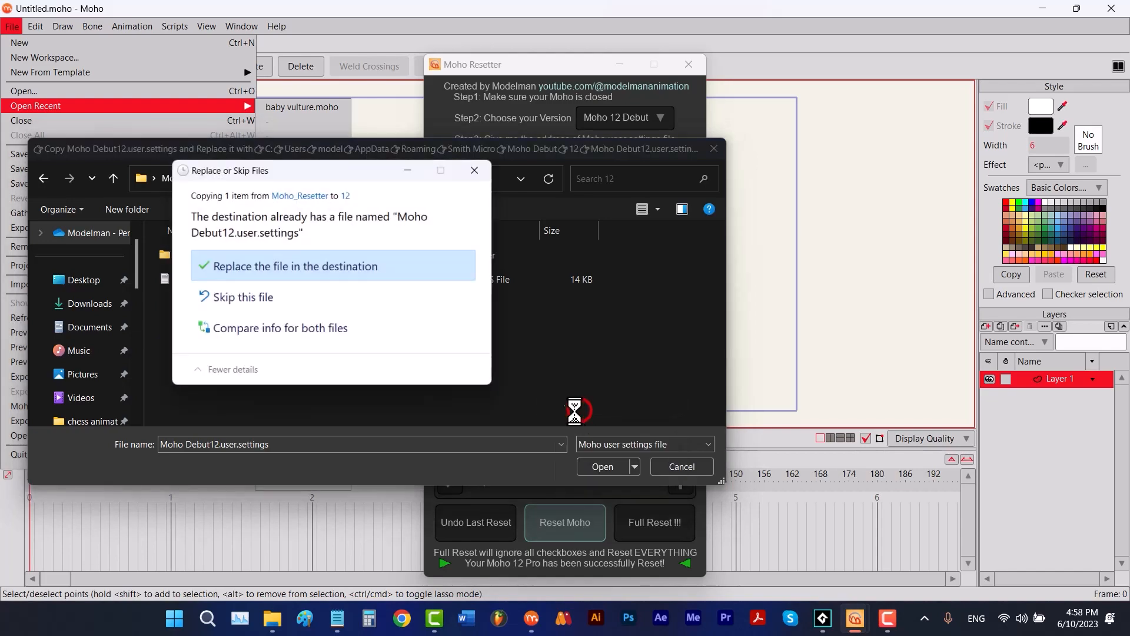
left_click(404, 265)
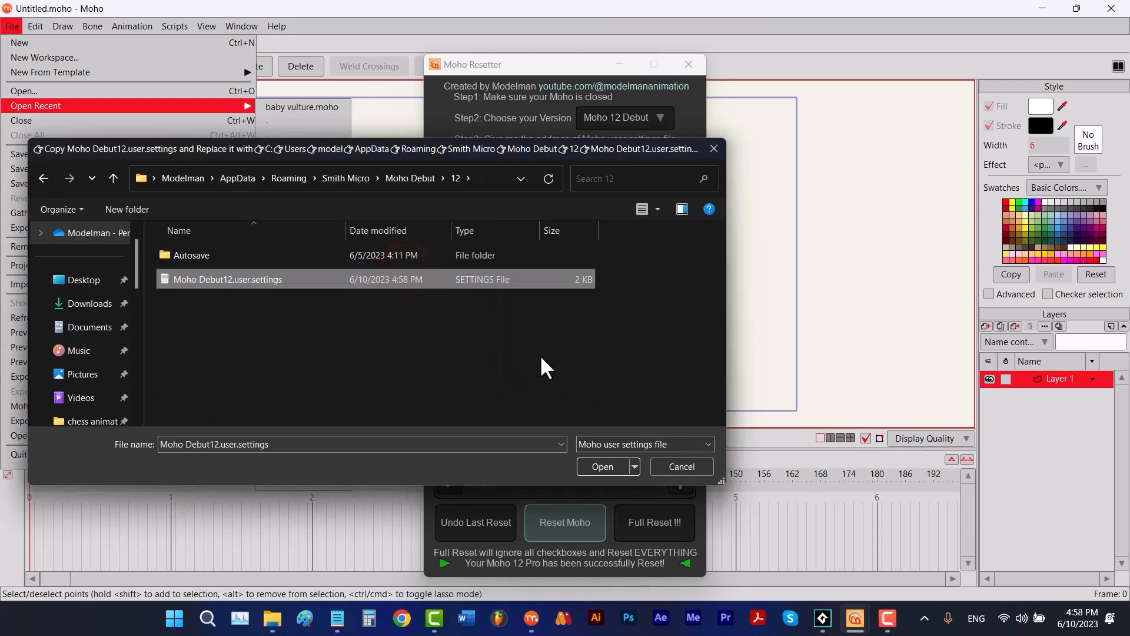
left_click(605, 466)
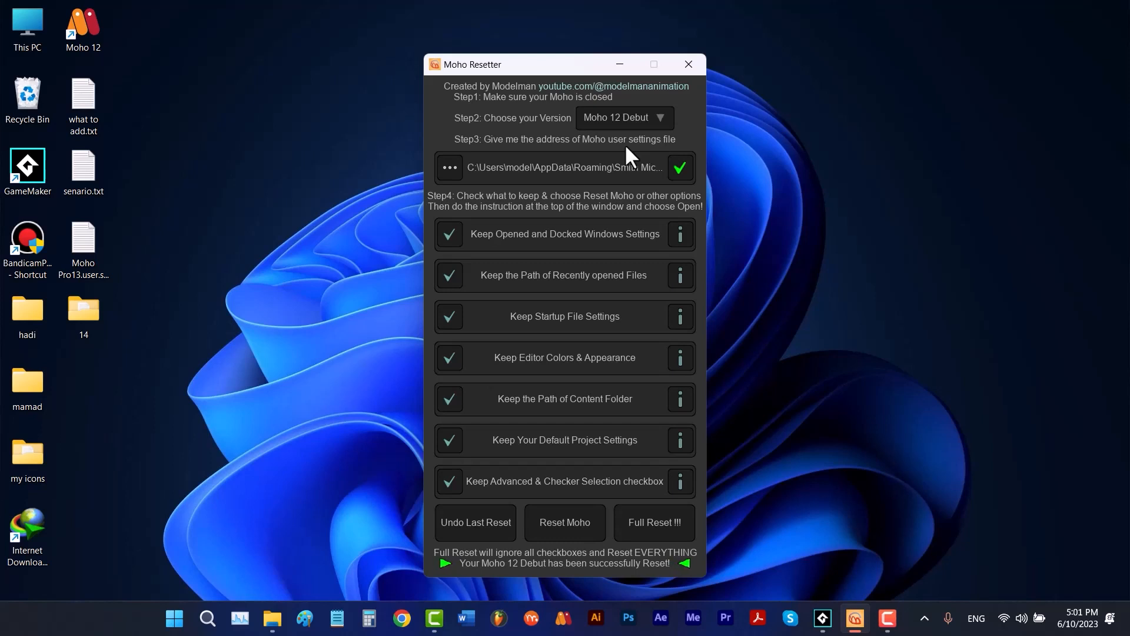
- Switch the version to Moho 13 Pro and load Moho Pro14.user.settings from the Desktop folder 14
left_click(629, 117)
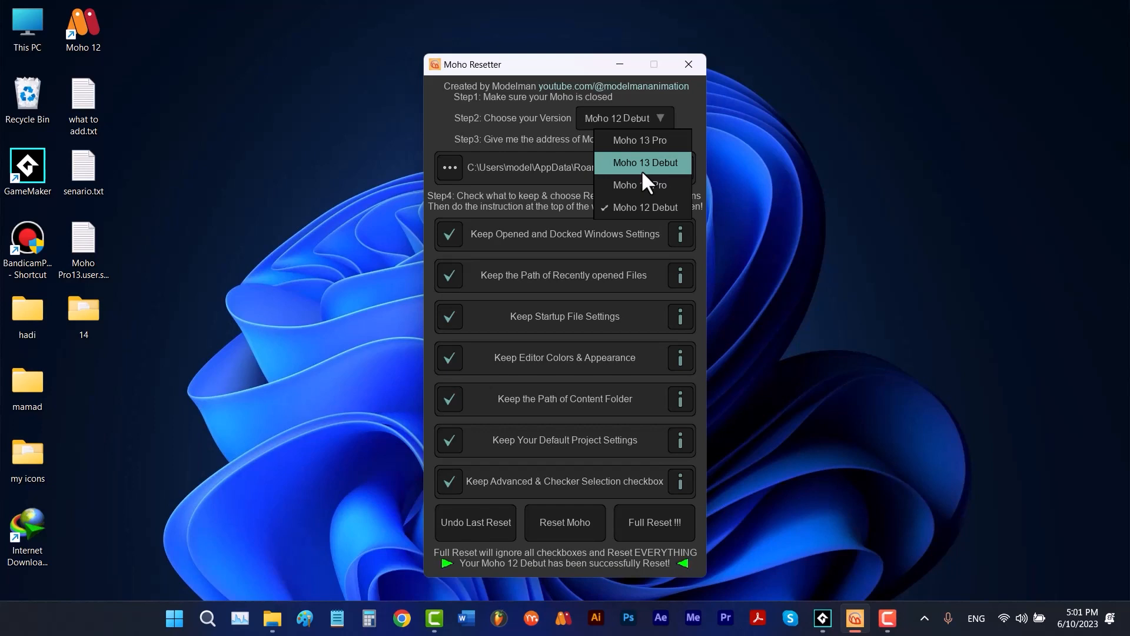
left_click(647, 144)
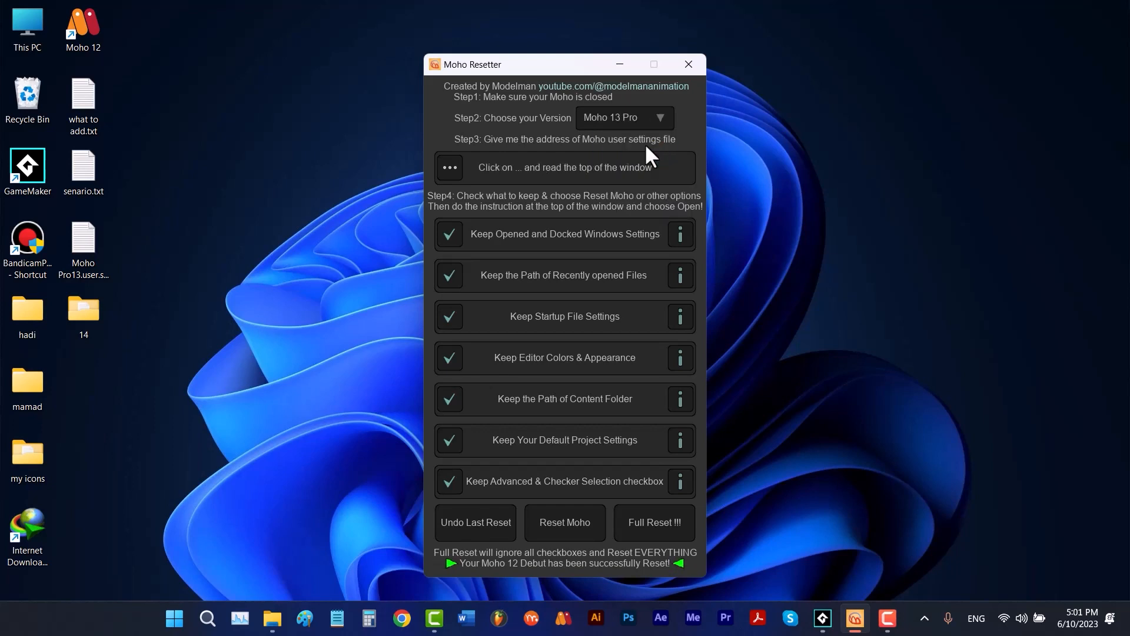
left_click(456, 169)
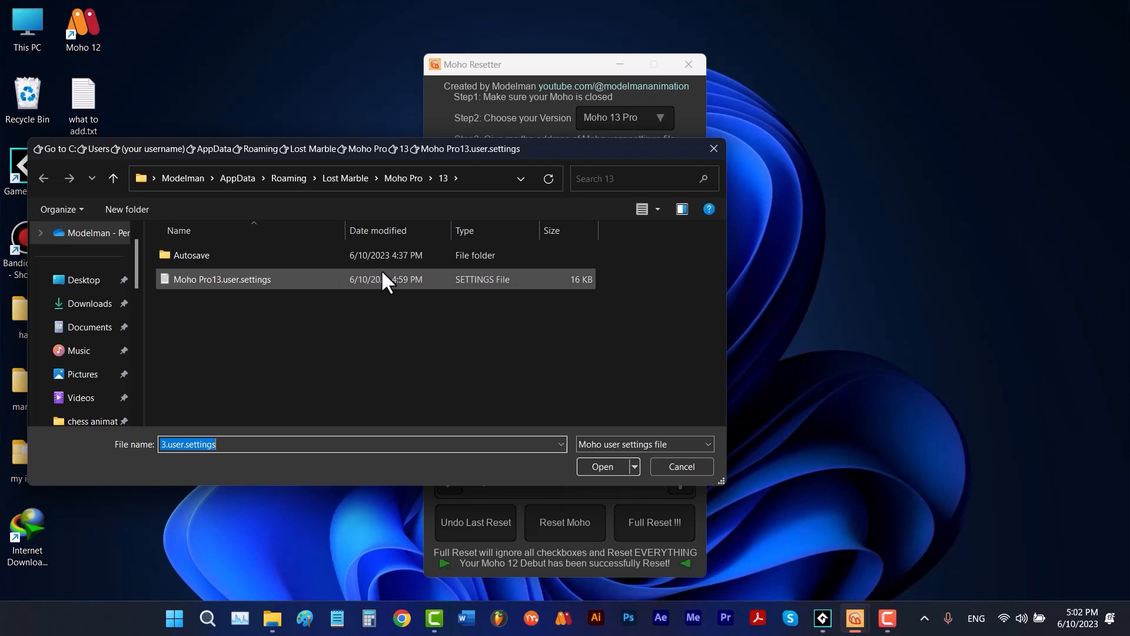
left_click(113, 177)
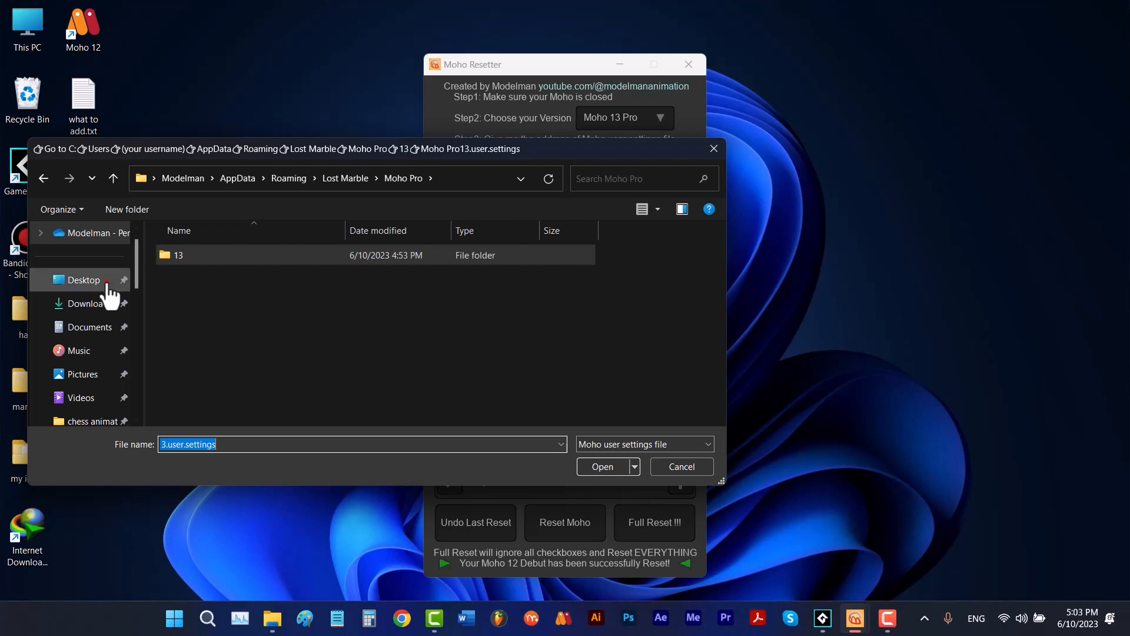
left_click(106, 282)
double_click(189, 274)
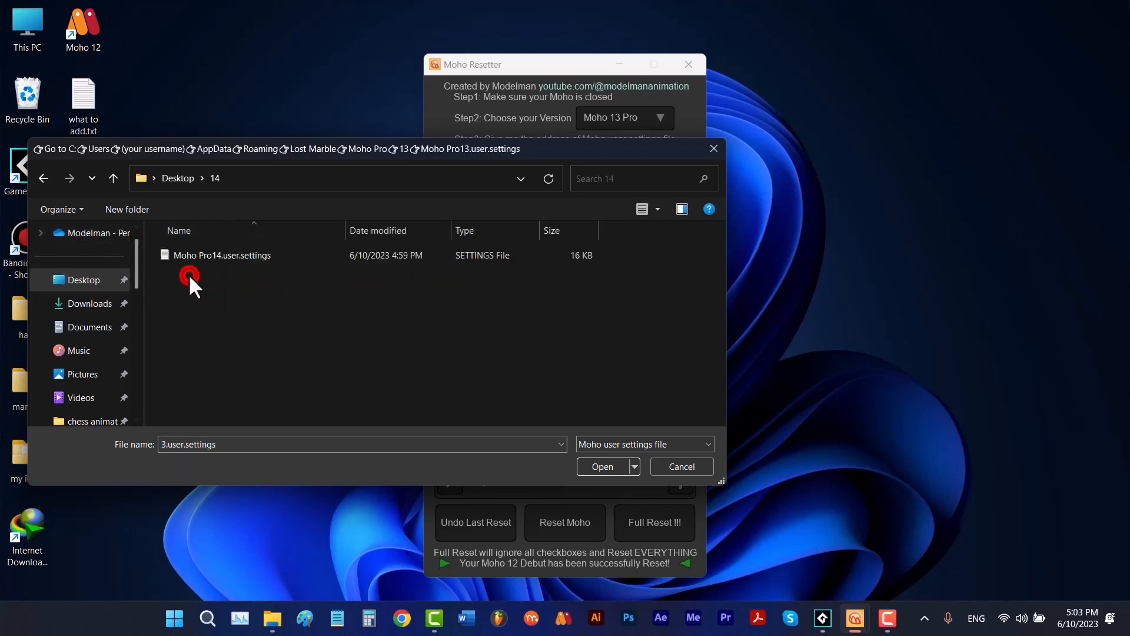
double_click(245, 258)
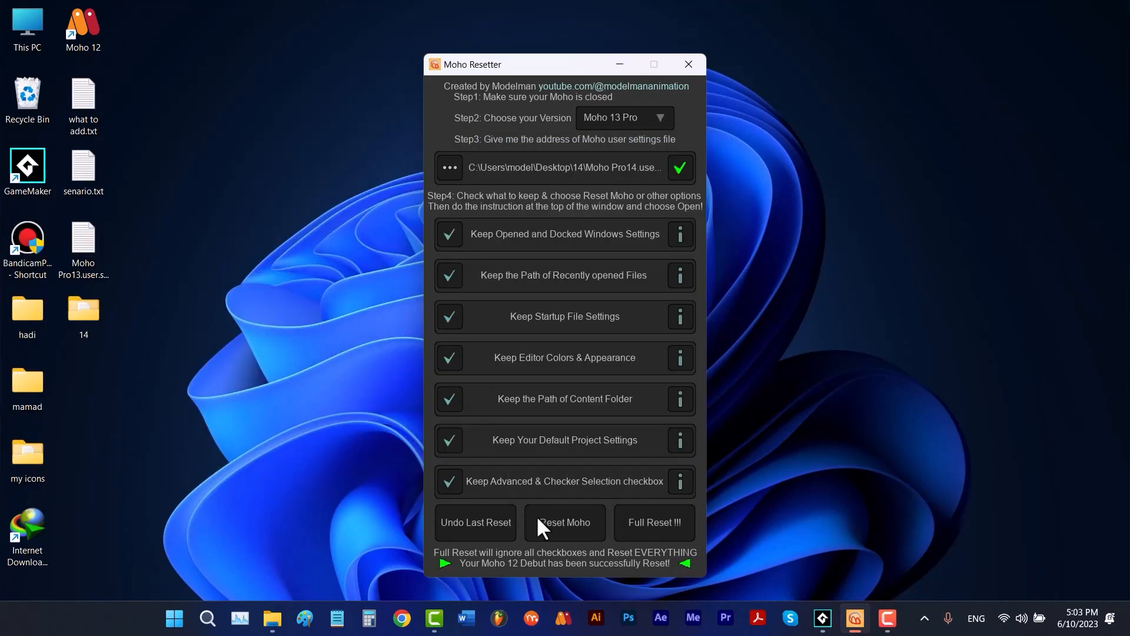
- Run Reset Moho and copy the generated Moho Pro14.user.settings file from the Moho_Resetter folder
left_click(538, 518)
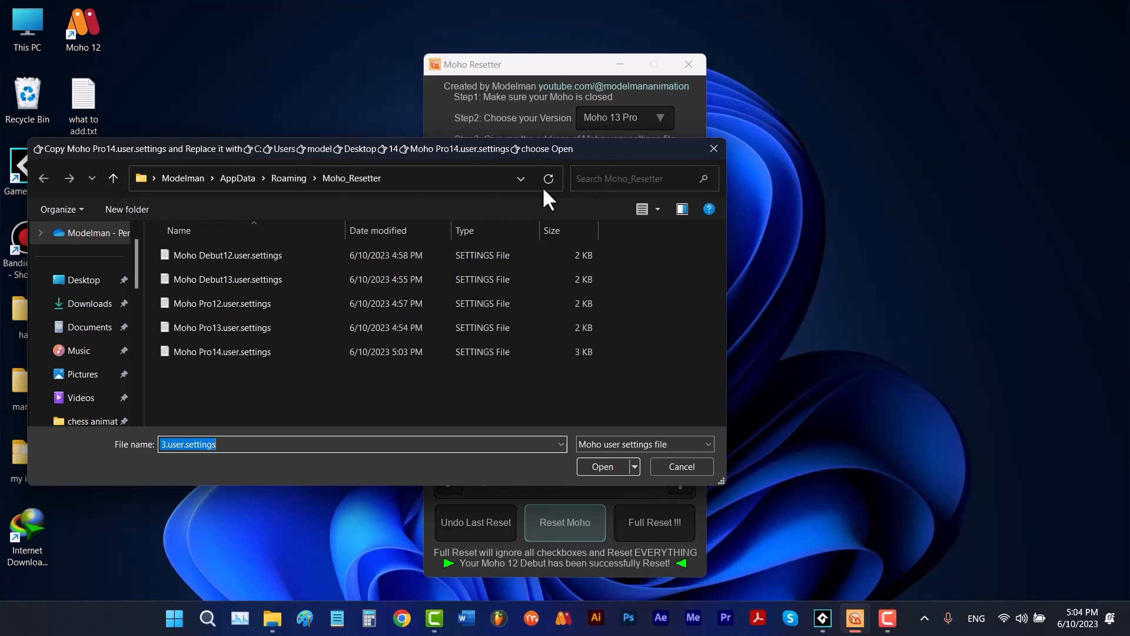
left_click(244, 351)
right_click(252, 351)
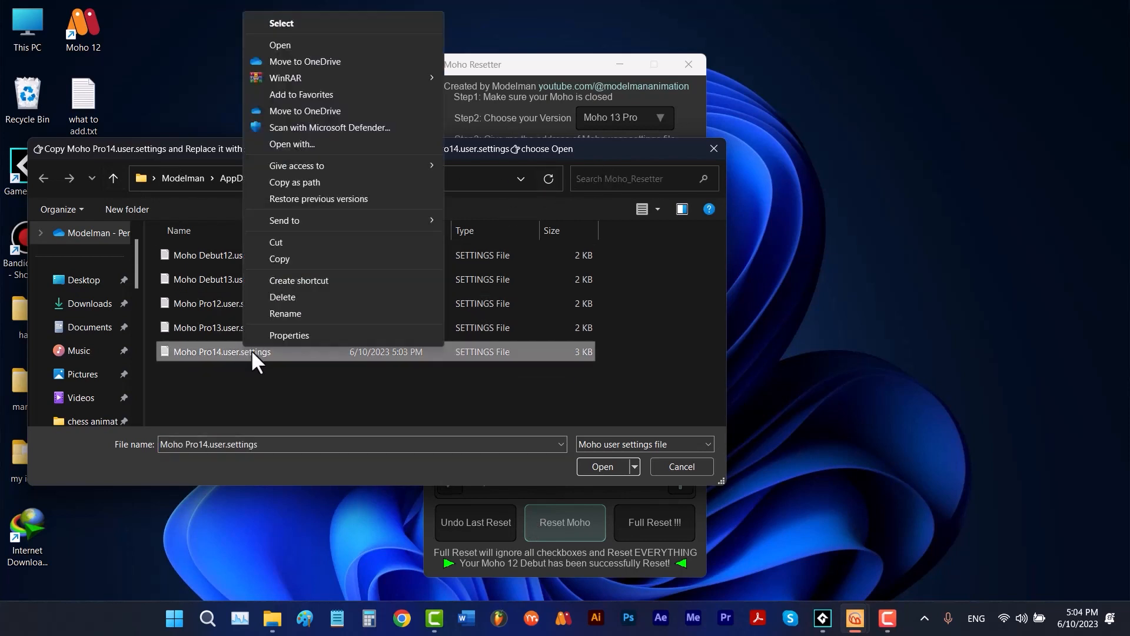
left_click(282, 257)
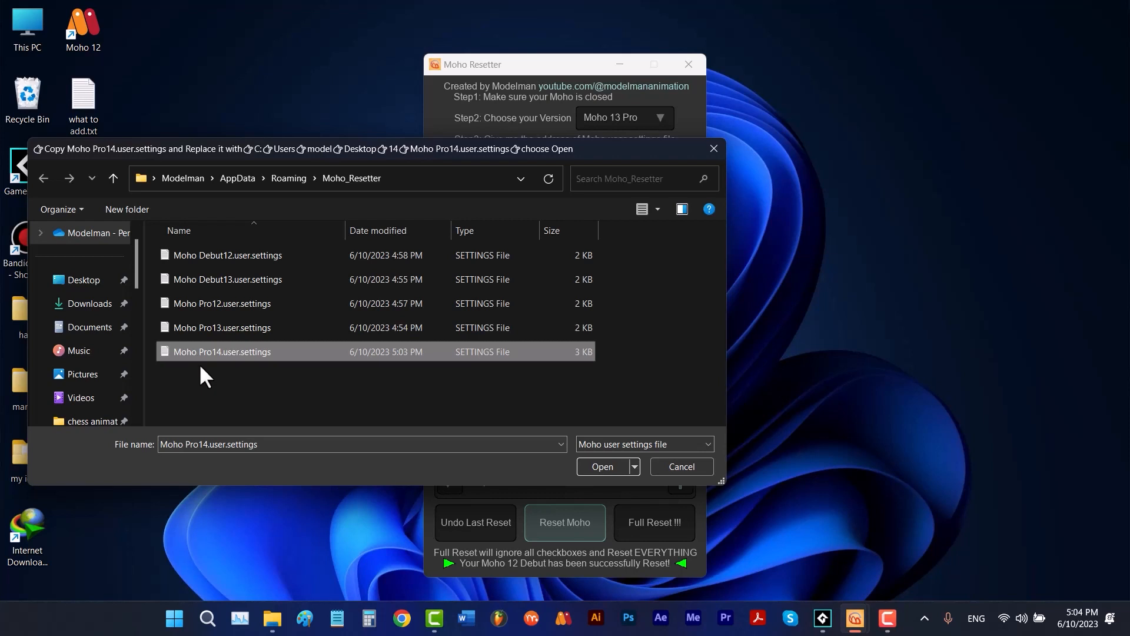
- Replace Moho Pro14.user.settings in the Desktop folder 14 with the copied file and open it to complete the reset
left_click(112, 281)
left_click(214, 273)
double_click(214, 273)
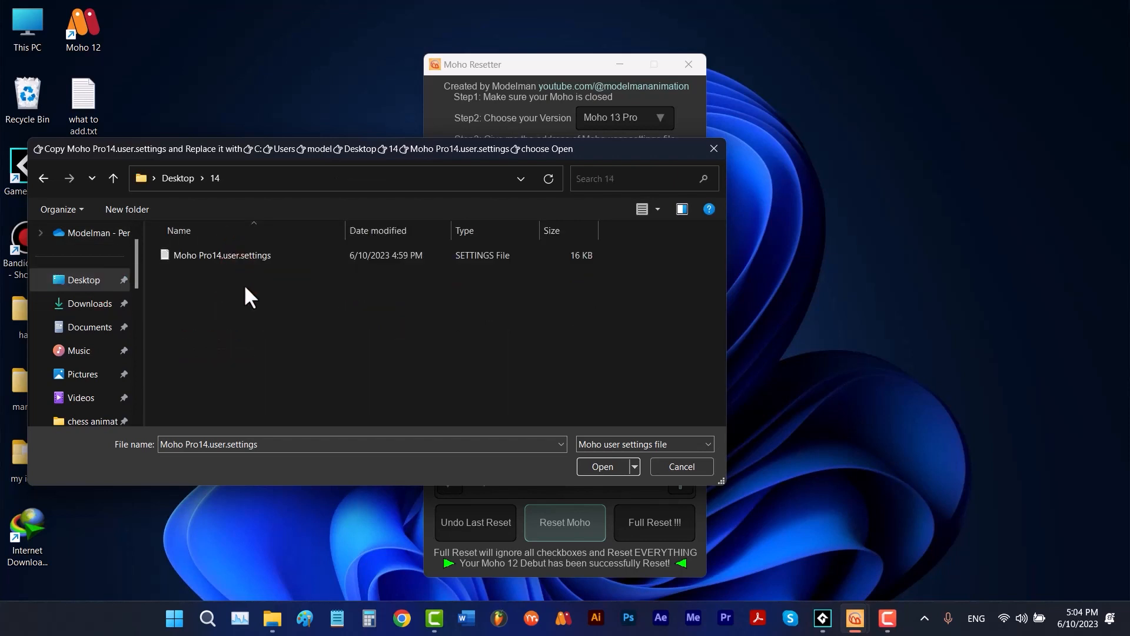
right_click(244, 284)
left_click(284, 367)
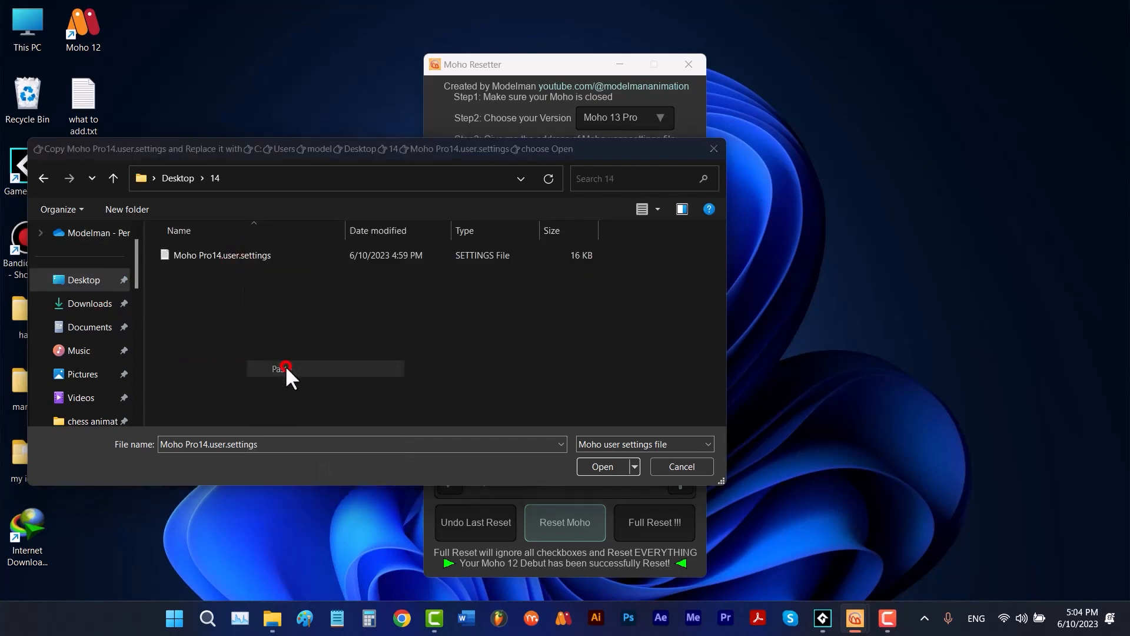
left_click(303, 263)
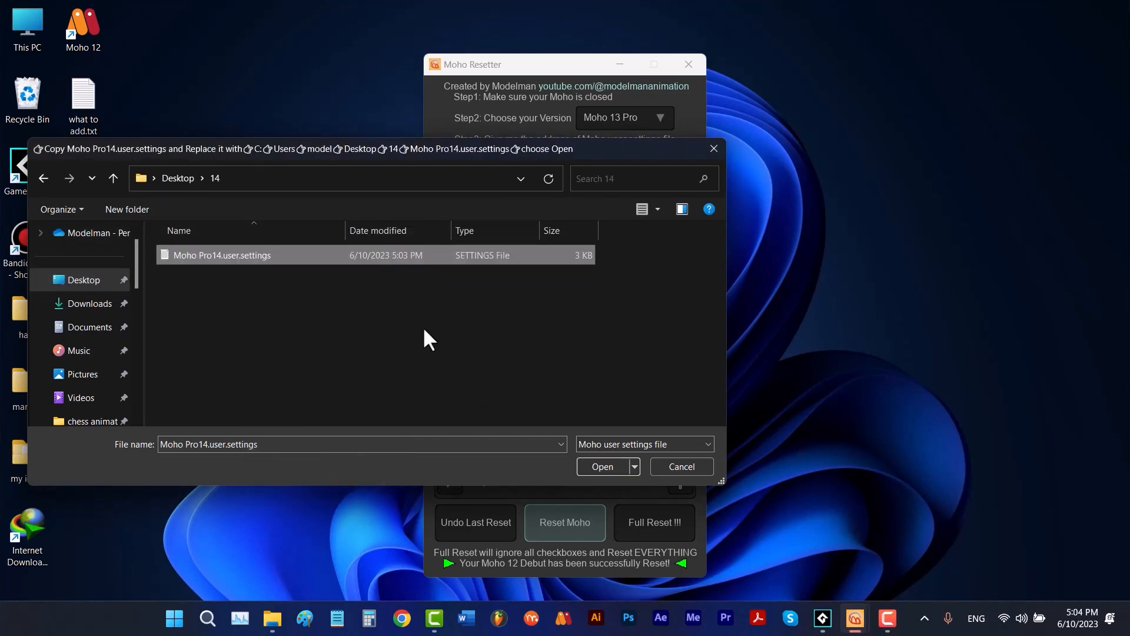
left_click(587, 465)
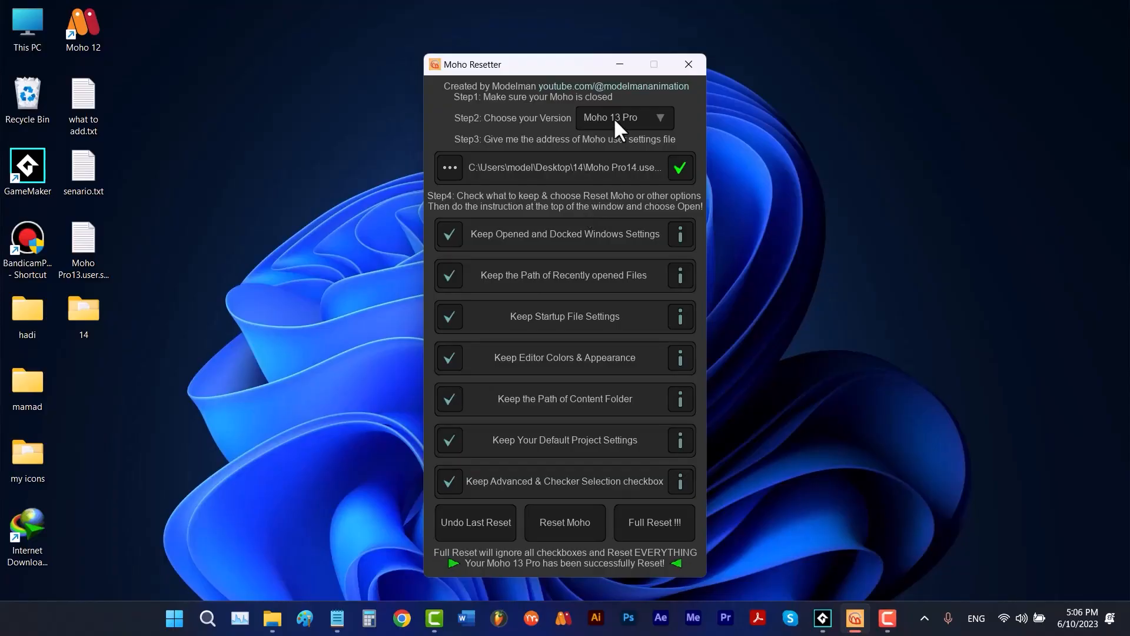
- Switch the version to Moho 13 Debut and back to Moho 13 Pro to clear the loaded settings file
left_click(615, 111)
left_click(633, 161)
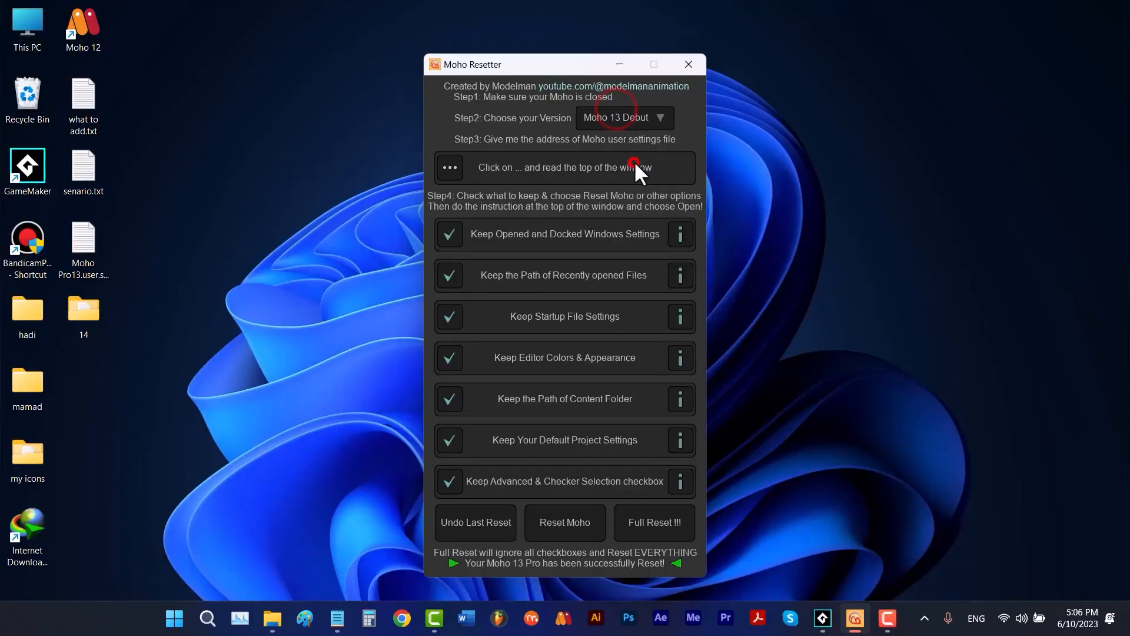
left_click(622, 118)
left_click(639, 140)
- Browse the Moho Pro 13 folder with the Moho settings file and All filters, and try Reset Moho without a valid settings file
left_click(451, 167)
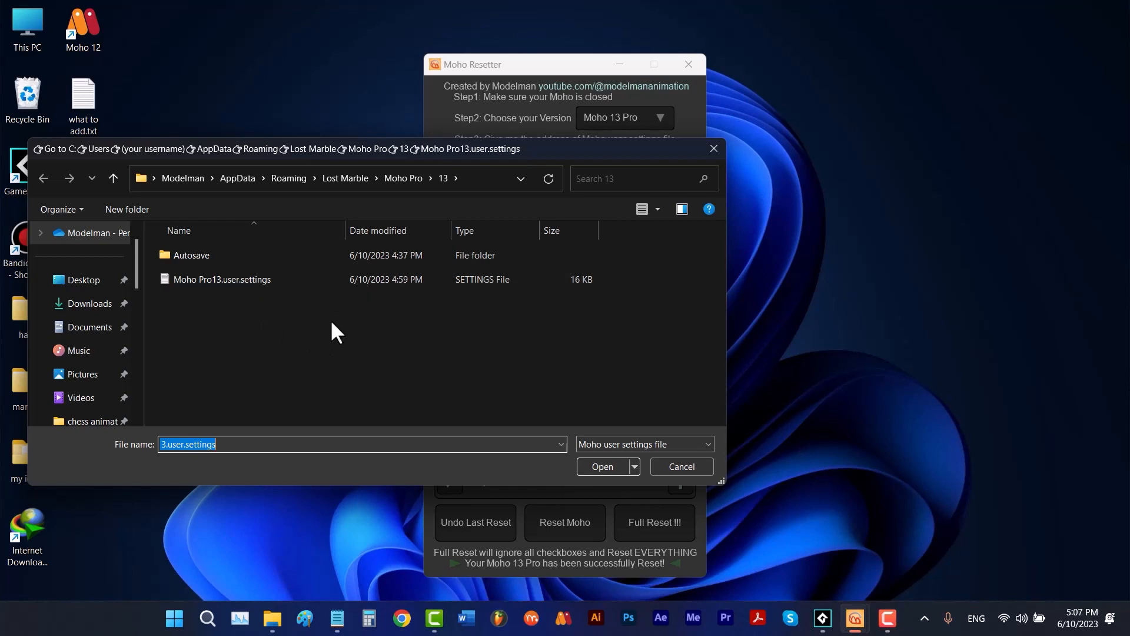
left_click(617, 439)
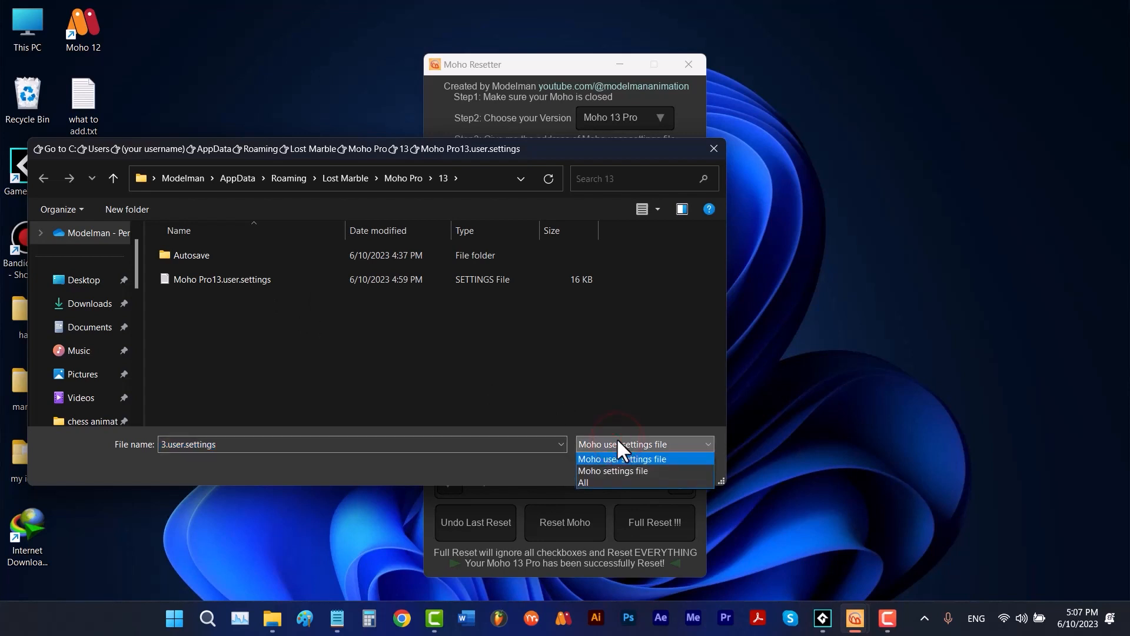
left_click(619, 471)
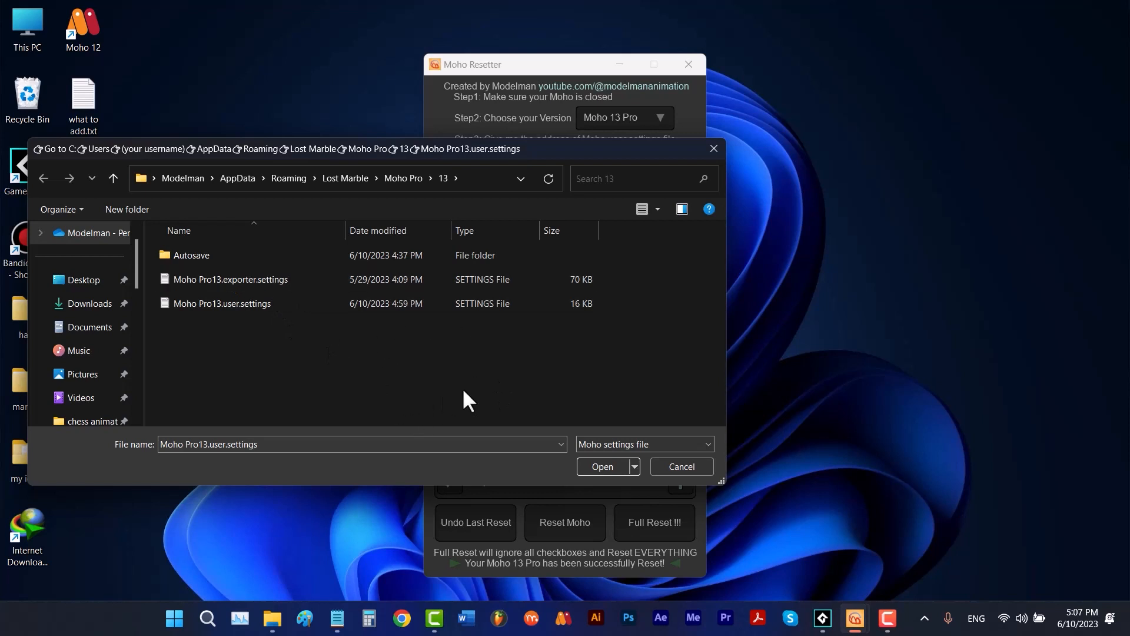
left_click(610, 440)
left_click(612, 479)
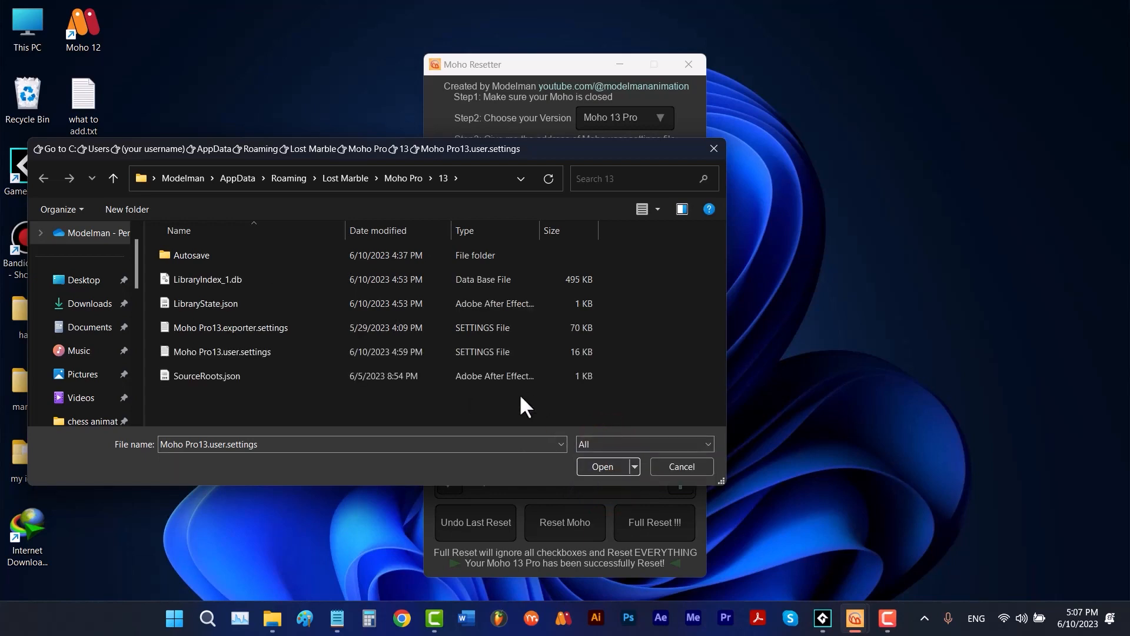
key("Return")
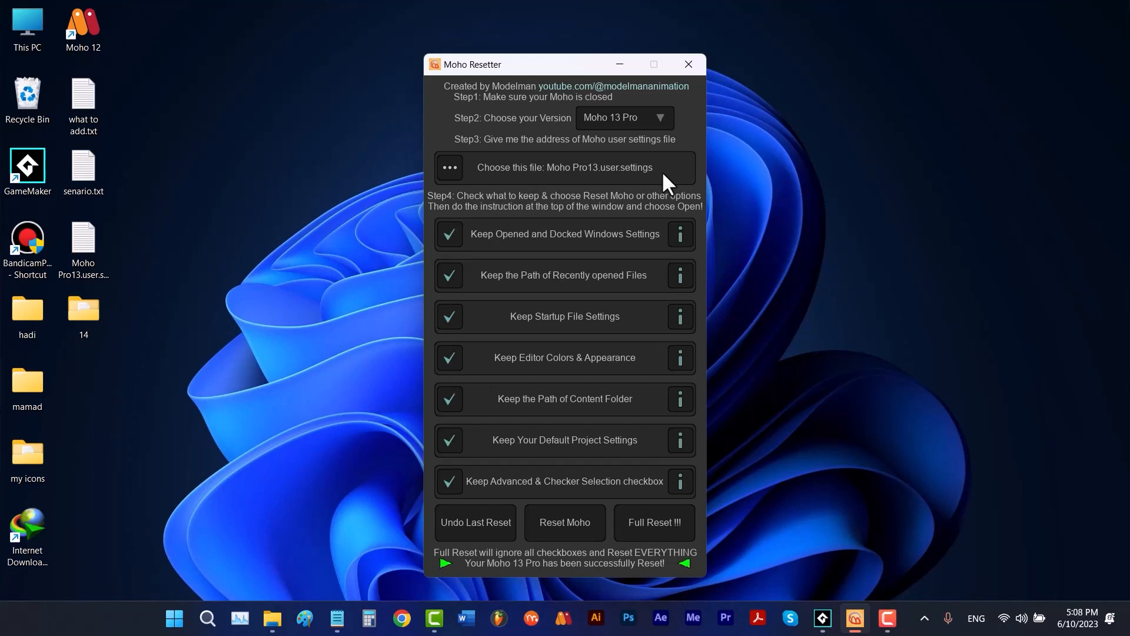
left_click(562, 516)
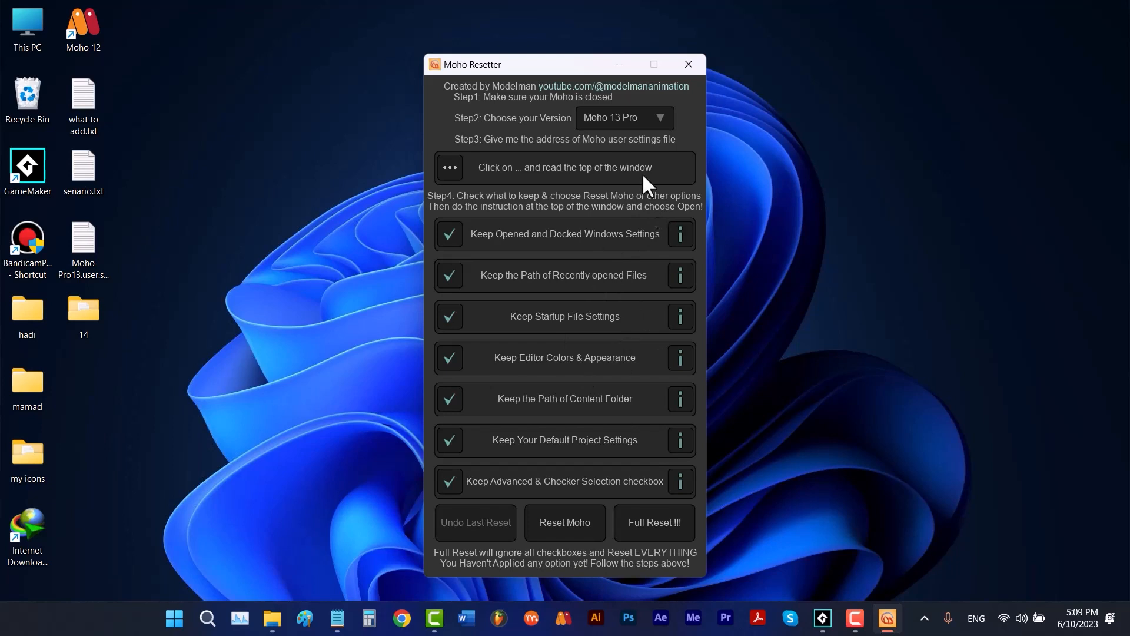
- Load Moho Pro13.user.settings from Roaming > Lost Marble > Moho Pro > 13
left_click(459, 171)
double_click(337, 276)
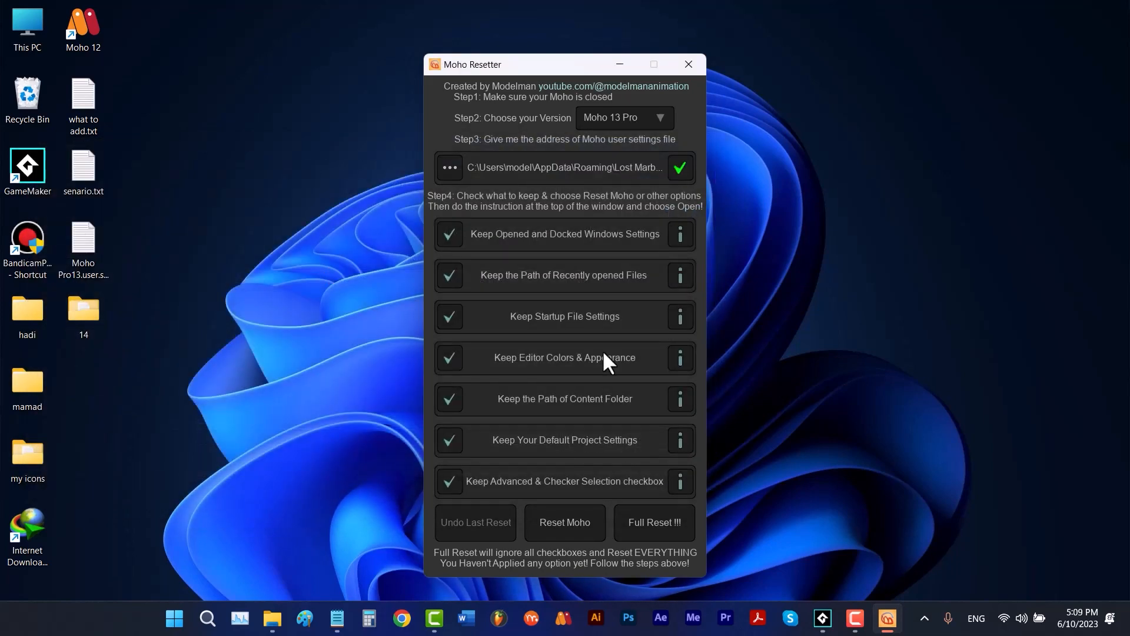
- Start Reset Moho and cancel it, and try again by opening Moho Pro13.user.settings in Moho_Resetter without replacing the original
left_click(582, 514)
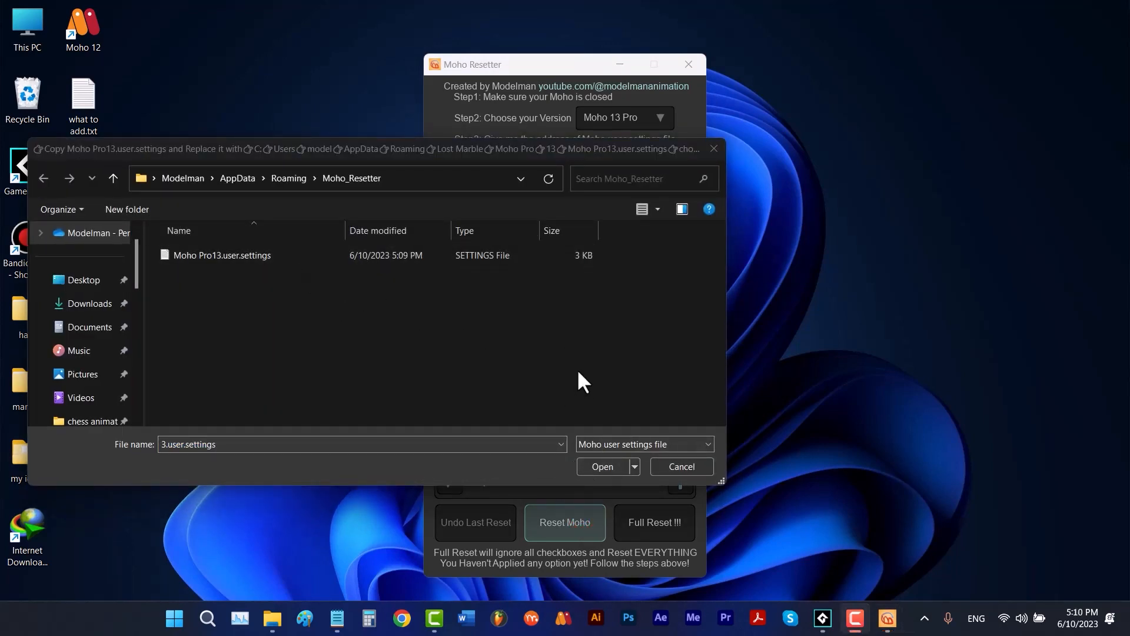
left_click(671, 465)
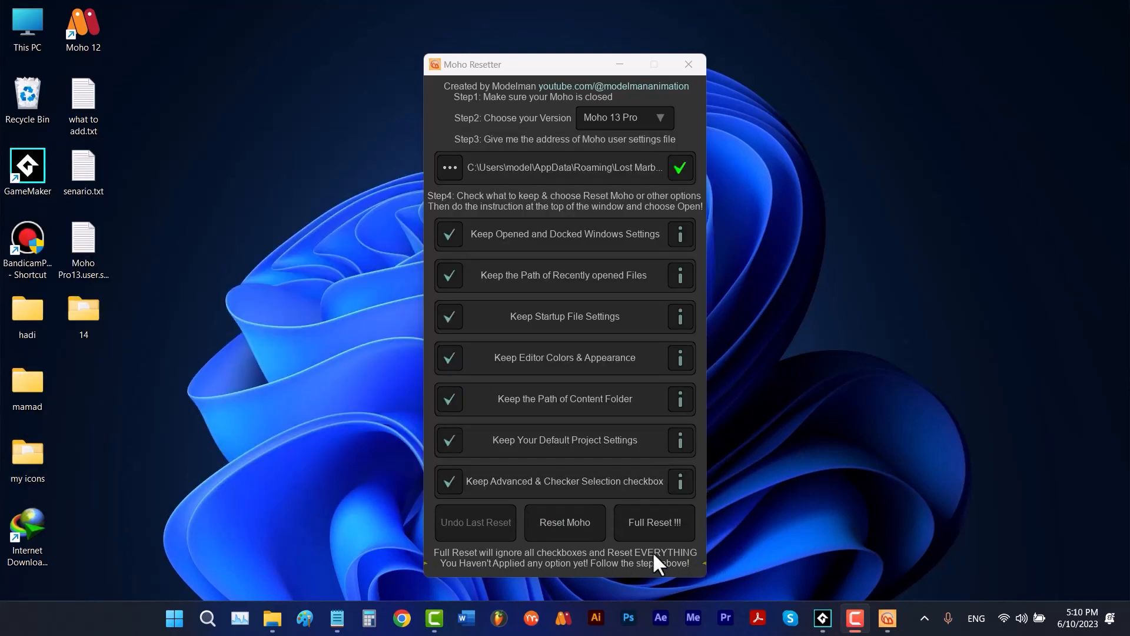
left_click(588, 523)
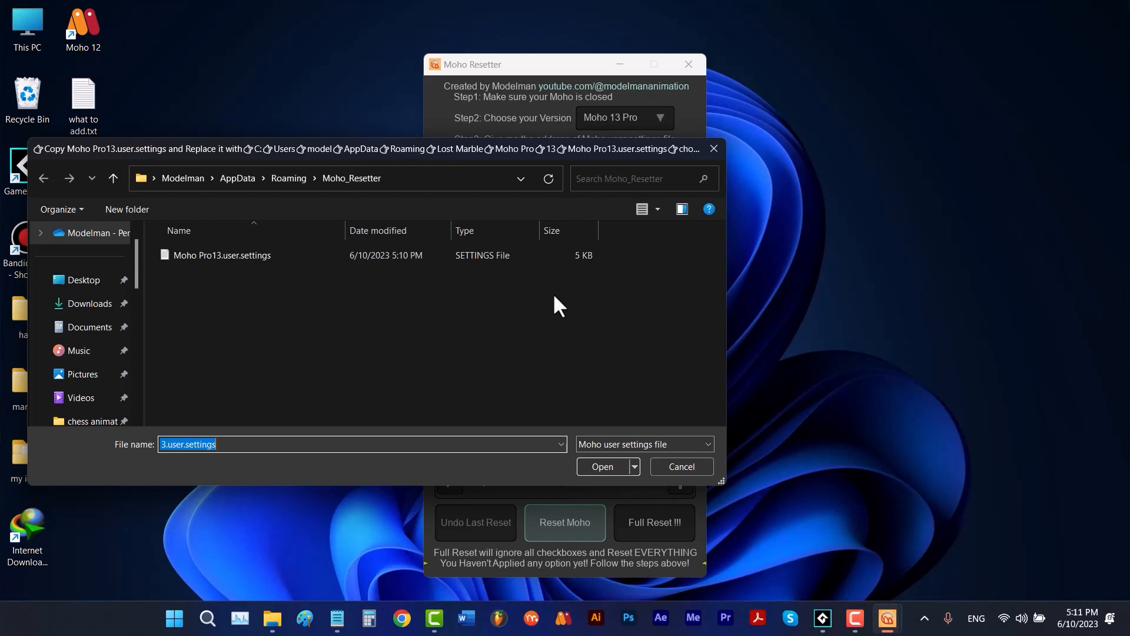
left_click(601, 466)
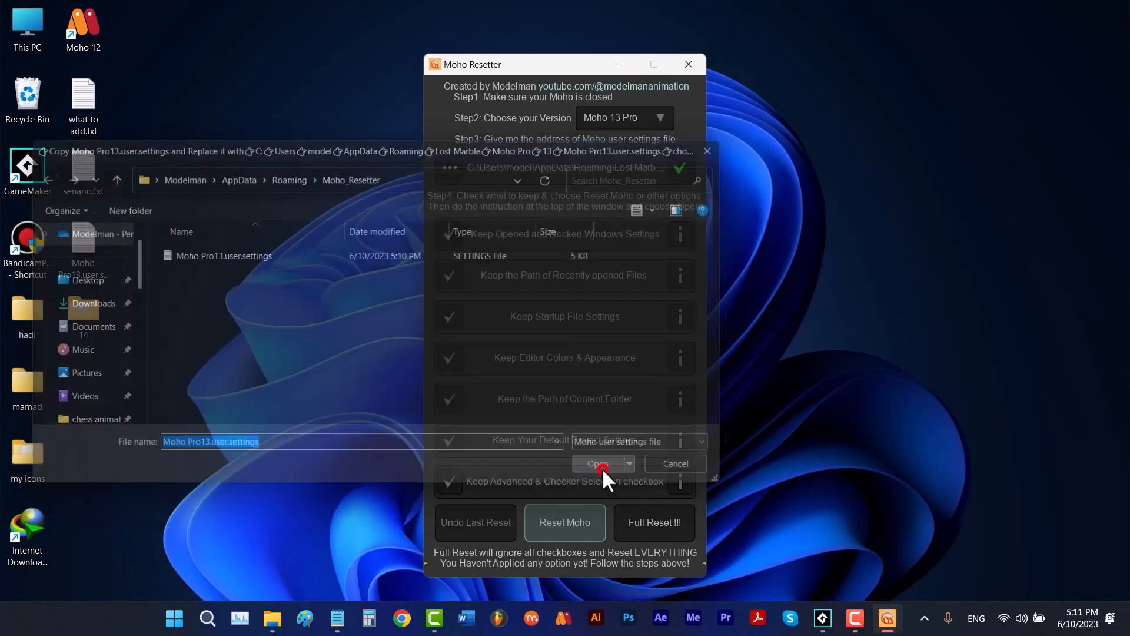